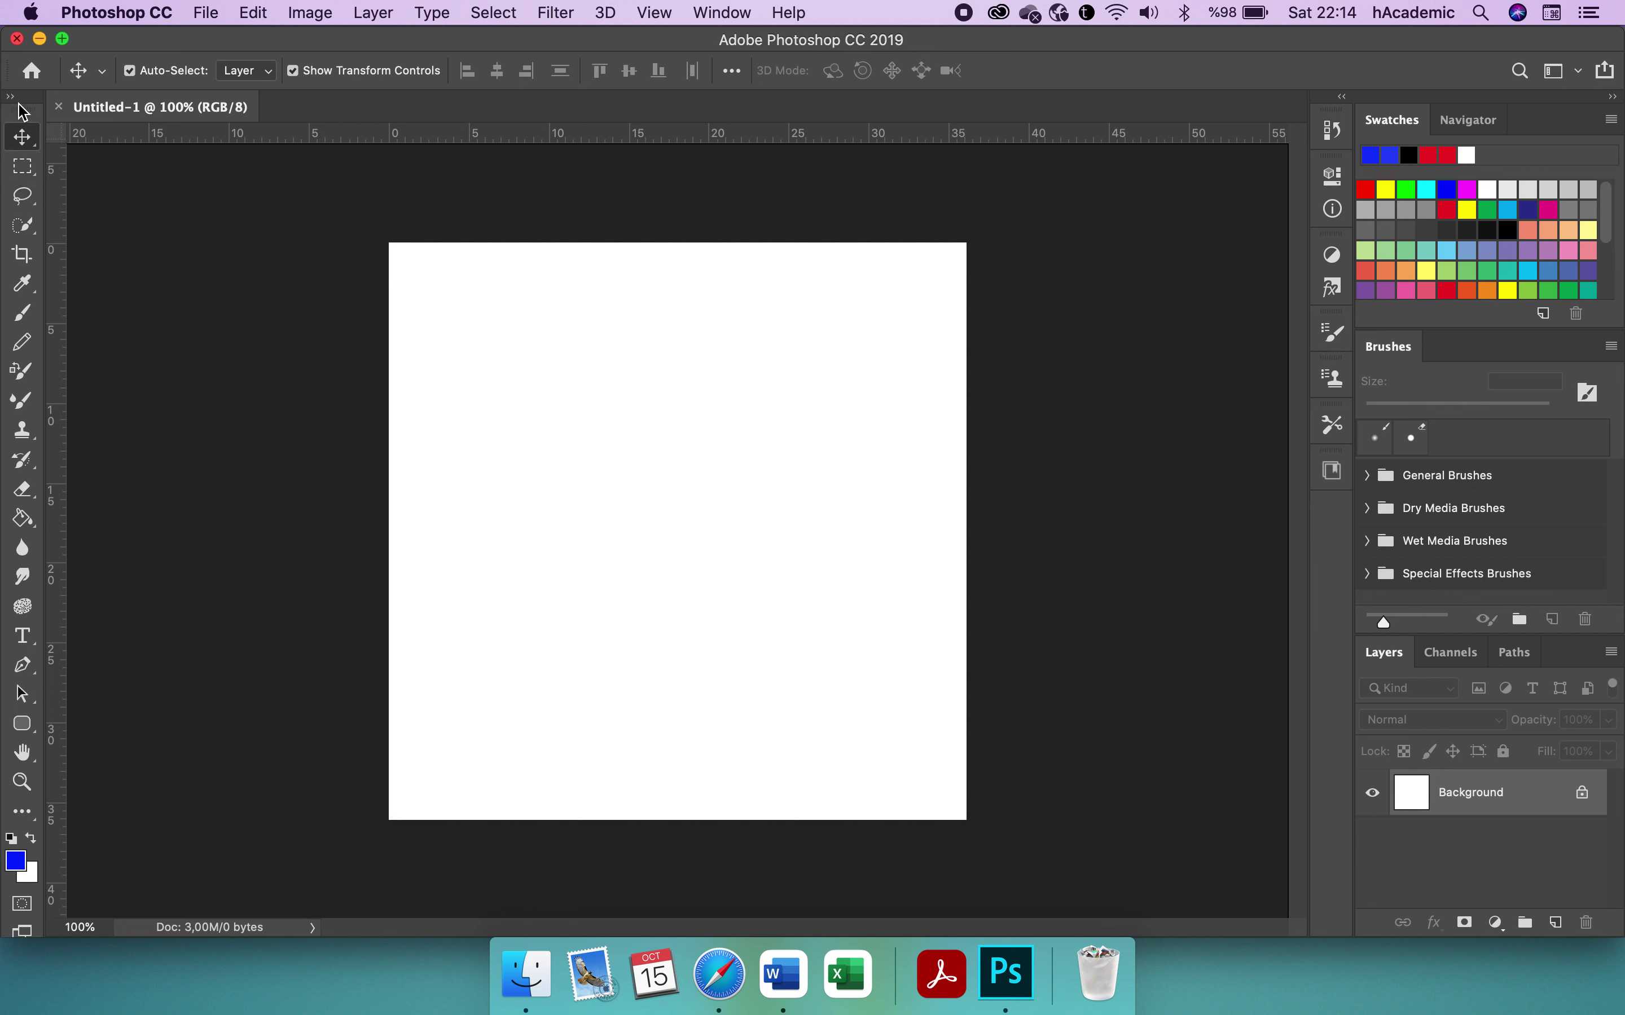
- Pick the Rectangular Marquee tool from the toolbar's selection-tool group
{"action": "left_click", "coordinate": [22, 163]}
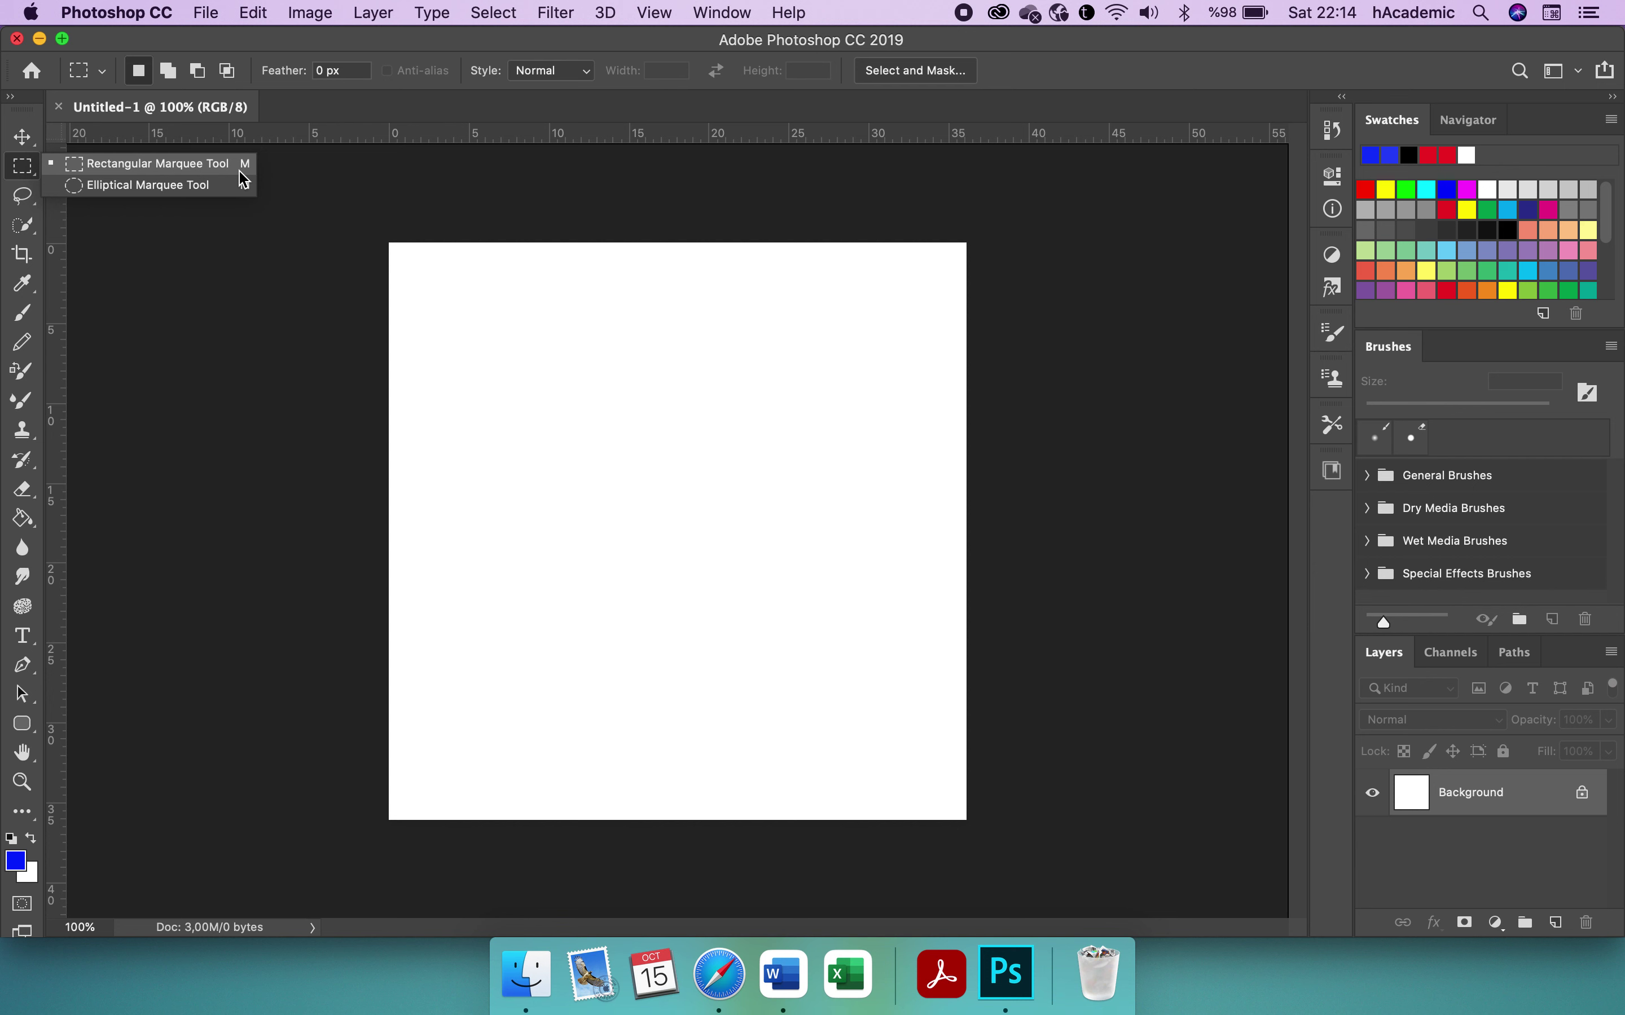
{"action": "left_click", "coordinate": [27, 149]}
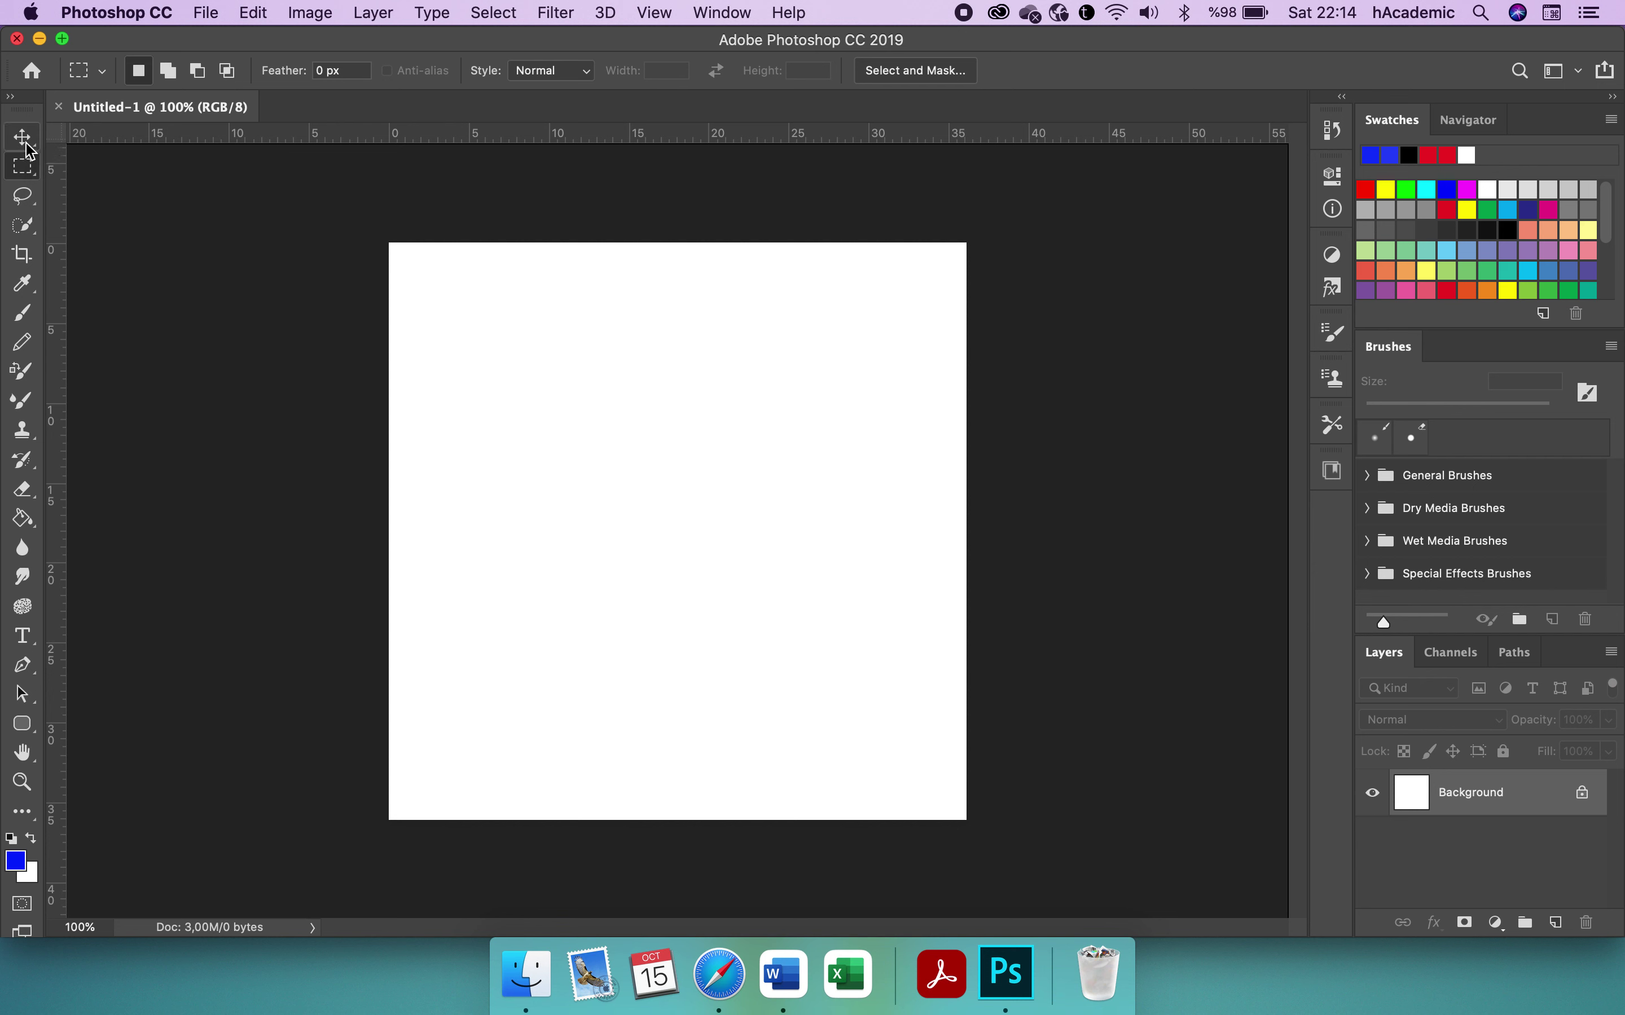
{"action": "left_click", "coordinate": [26, 145]}
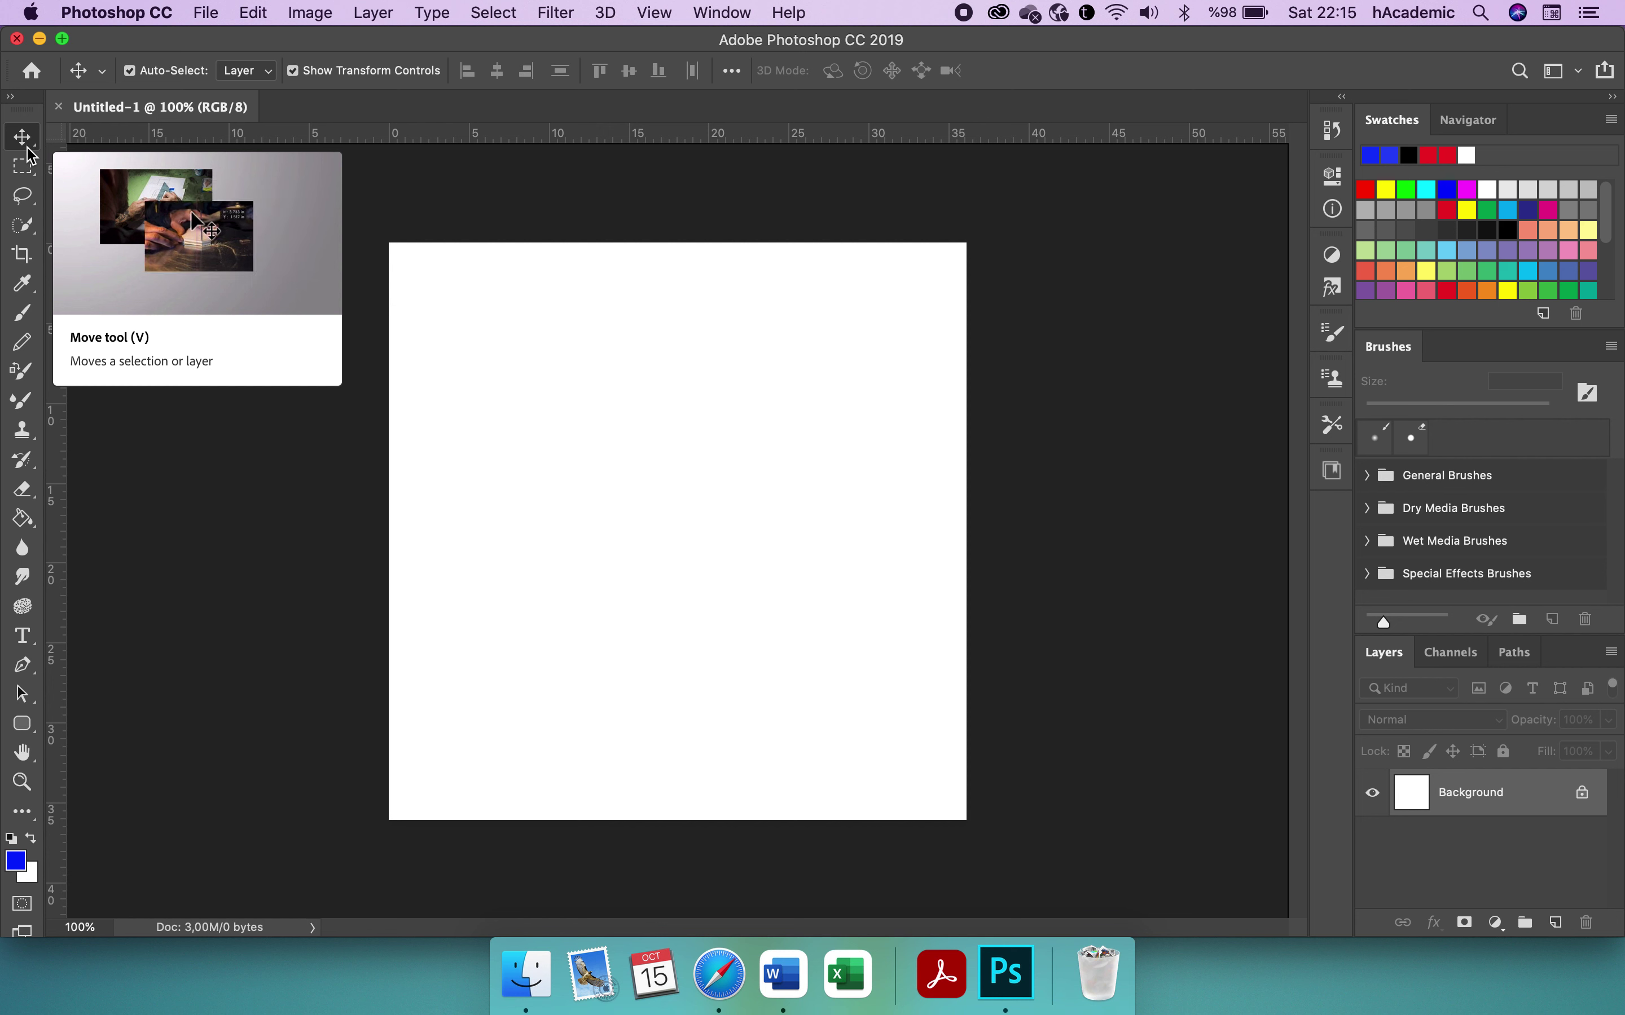
{"action": "left_click", "coordinate": [25, 166]}
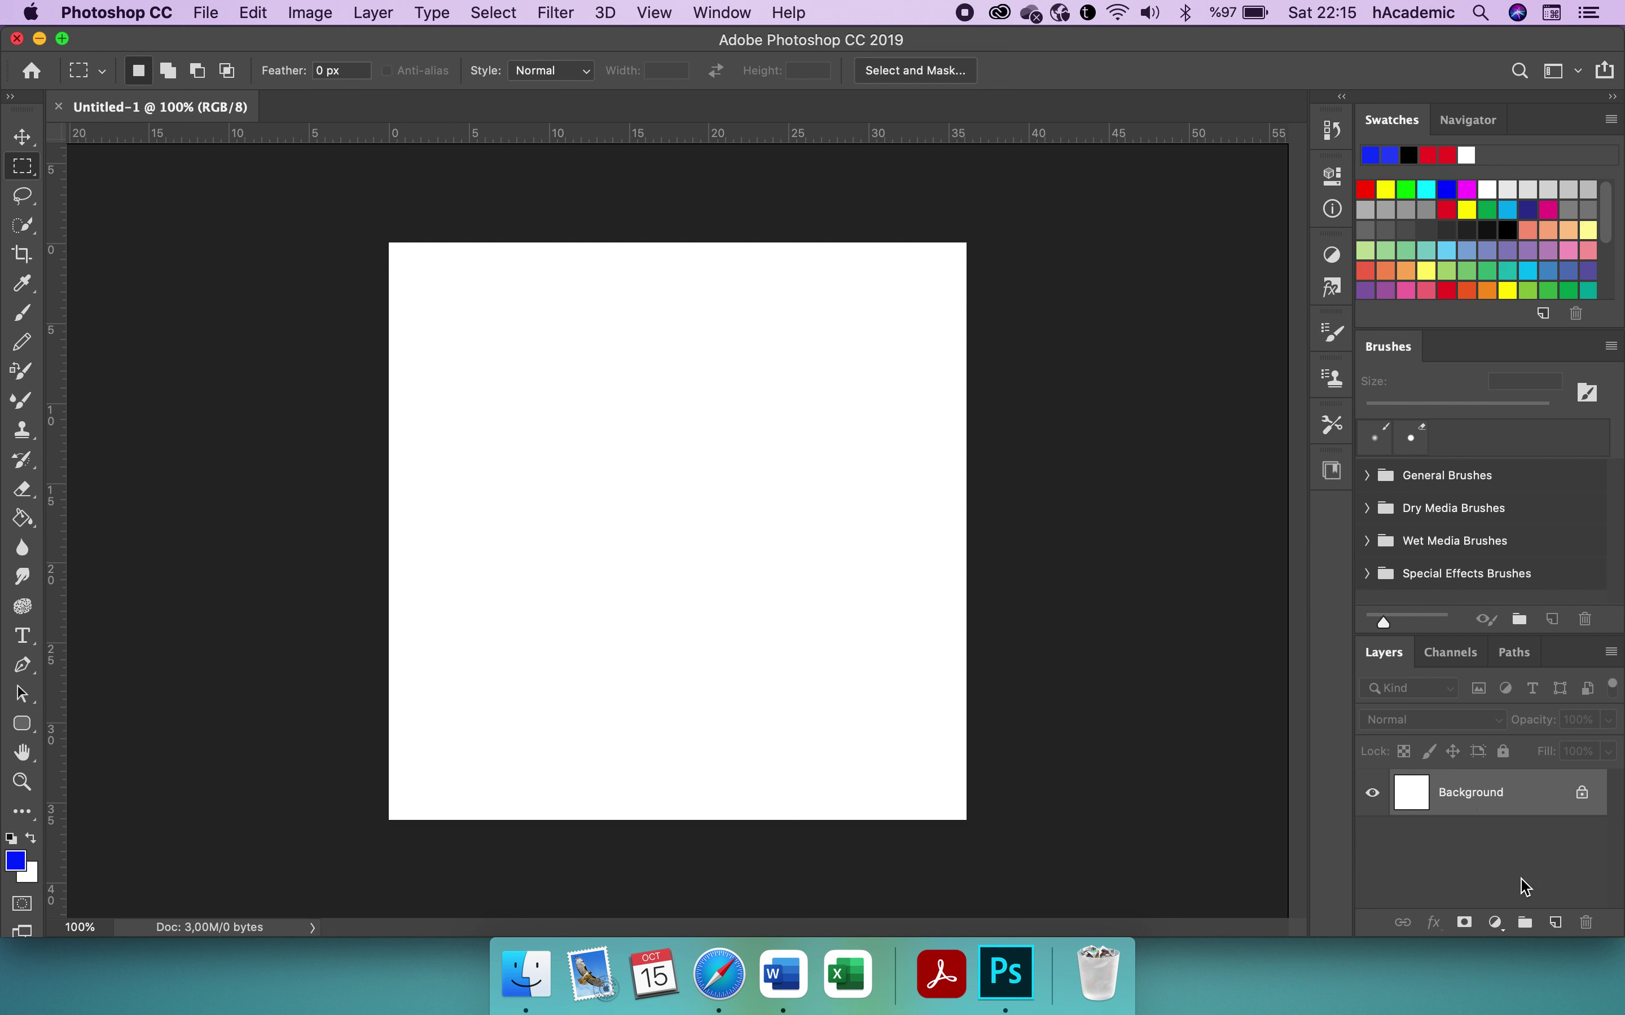
- Add Layer 1 and draw a rectangular selection, moved to the canvas's top-right
{"action": "left_click", "coordinate": [1556, 925]}
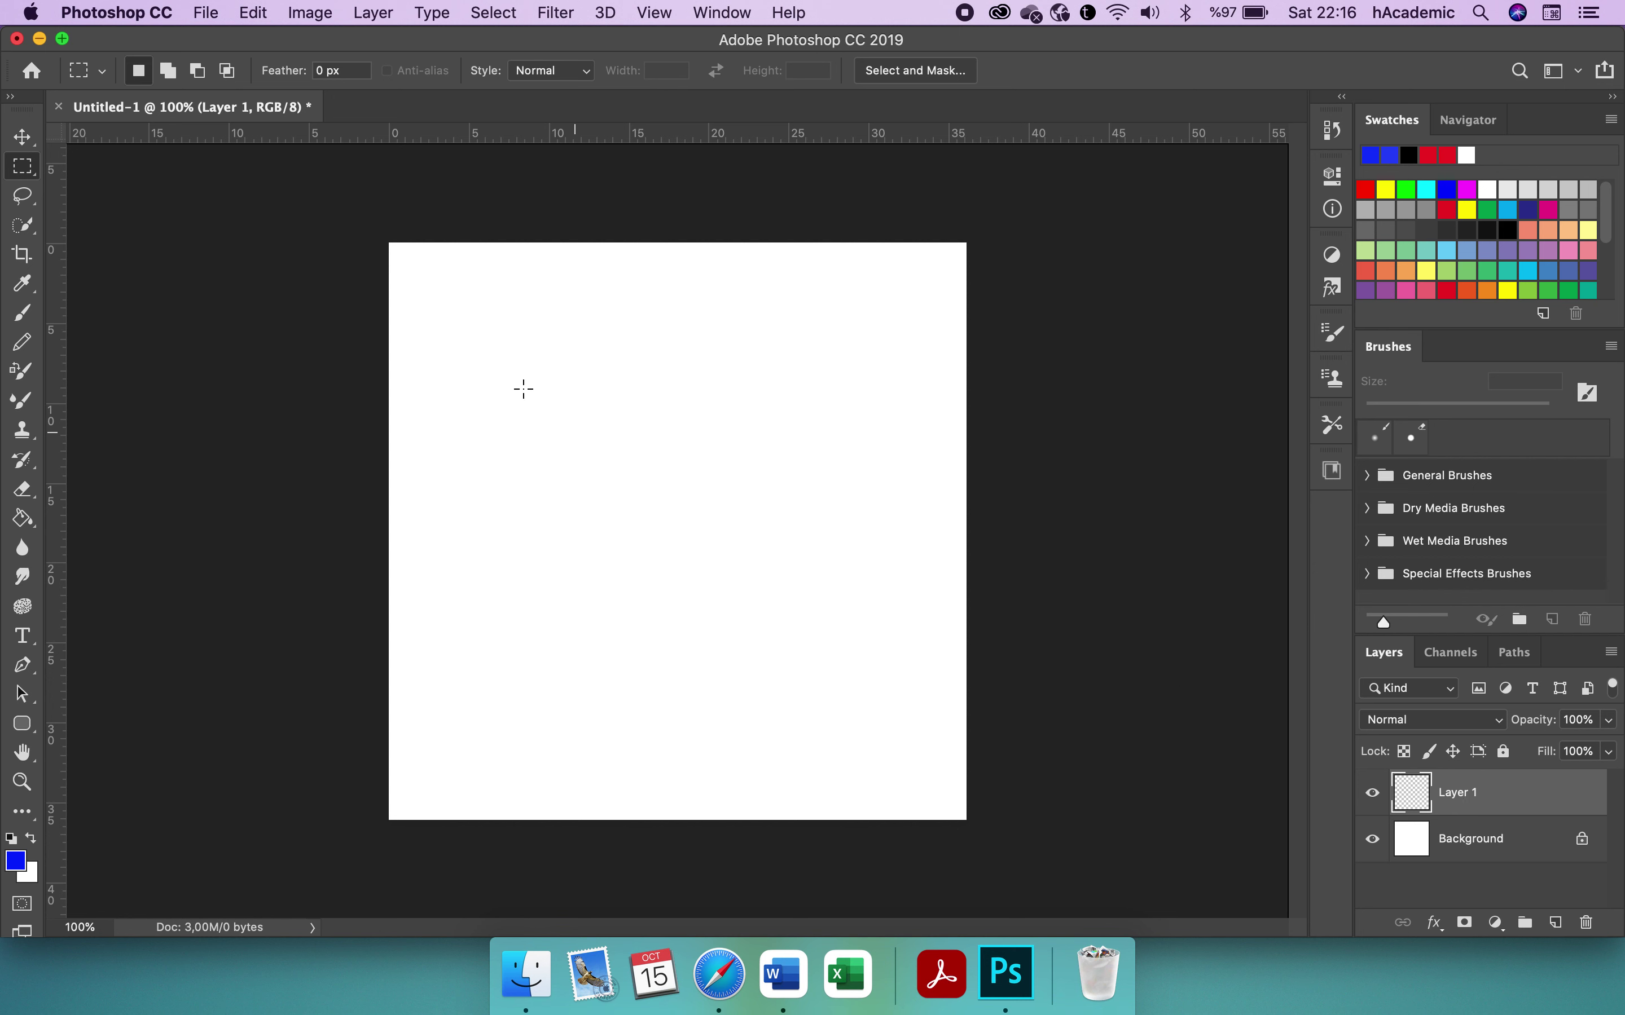
{"action": "mouse_move", "coordinate": [496, 361]}
{"action": "left_mouse_down"}
{"action": "mouse_move", "coordinate": [790, 497]}
{"action": "mouse_move", "coordinate": [855, 562]}
{"action": "mouse_move", "coordinate": [707, 463]}
{"action": "mouse_move", "coordinate": [874, 536]}
{"action": "mouse_move", "coordinate": [838, 529]}
{"action": "mouse_move", "coordinate": [723, 407]}
{"action": "mouse_move", "coordinate": [616, 389]}
{"action": "mouse_move", "coordinate": [580, 464]}
{"action": "mouse_move", "coordinate": [752, 490]}
{"action": "mouse_move", "coordinate": [628, 276]}
{"action": "mouse_move", "coordinate": [802, 446]}
{"action": "mouse_move", "coordinate": [809, 479]}
{"action": "mouse_move", "coordinate": [699, 530]}
{"action": "mouse_move", "coordinate": [737, 457]}
{"action": "mouse_move", "coordinate": [671, 536]}
{"action": "mouse_move", "coordinate": [700, 547]}
{"action": "mouse_move", "coordinate": [721, 519]}
{"action": "mouse_move", "coordinate": [680, 487]}
{"action": "mouse_move", "coordinate": [656, 539]}
{"action": "mouse_move", "coordinate": [751, 523]}
{"action": "mouse_move", "coordinate": [677, 461]}
{"action": "mouse_move", "coordinate": [632, 529]}
{"action": "mouse_move", "coordinate": [657, 562]}
{"action": "mouse_move", "coordinate": [736, 529]}
{"action": "mouse_move", "coordinate": [610, 518]}
{"action": "mouse_move", "coordinate": [617, 547]}
{"action": "mouse_move", "coordinate": [769, 507]}
{"action": "mouse_move", "coordinate": [685, 443]}
{"action": "mouse_move", "coordinate": [616, 497]}
{"action": "mouse_move", "coordinate": [579, 446]}
{"action": "mouse_move", "coordinate": [649, 409]}
{"action": "mouse_move", "coordinate": [831, 411]}
{"action": "mouse_move", "coordinate": [859, 394]}
{"action": "mouse_move", "coordinate": [875, 599]}
{"action": "mouse_move", "coordinate": [694, 495]}
{"action": "mouse_move", "coordinate": [661, 496]}
{"action": "left_mouse_up"}
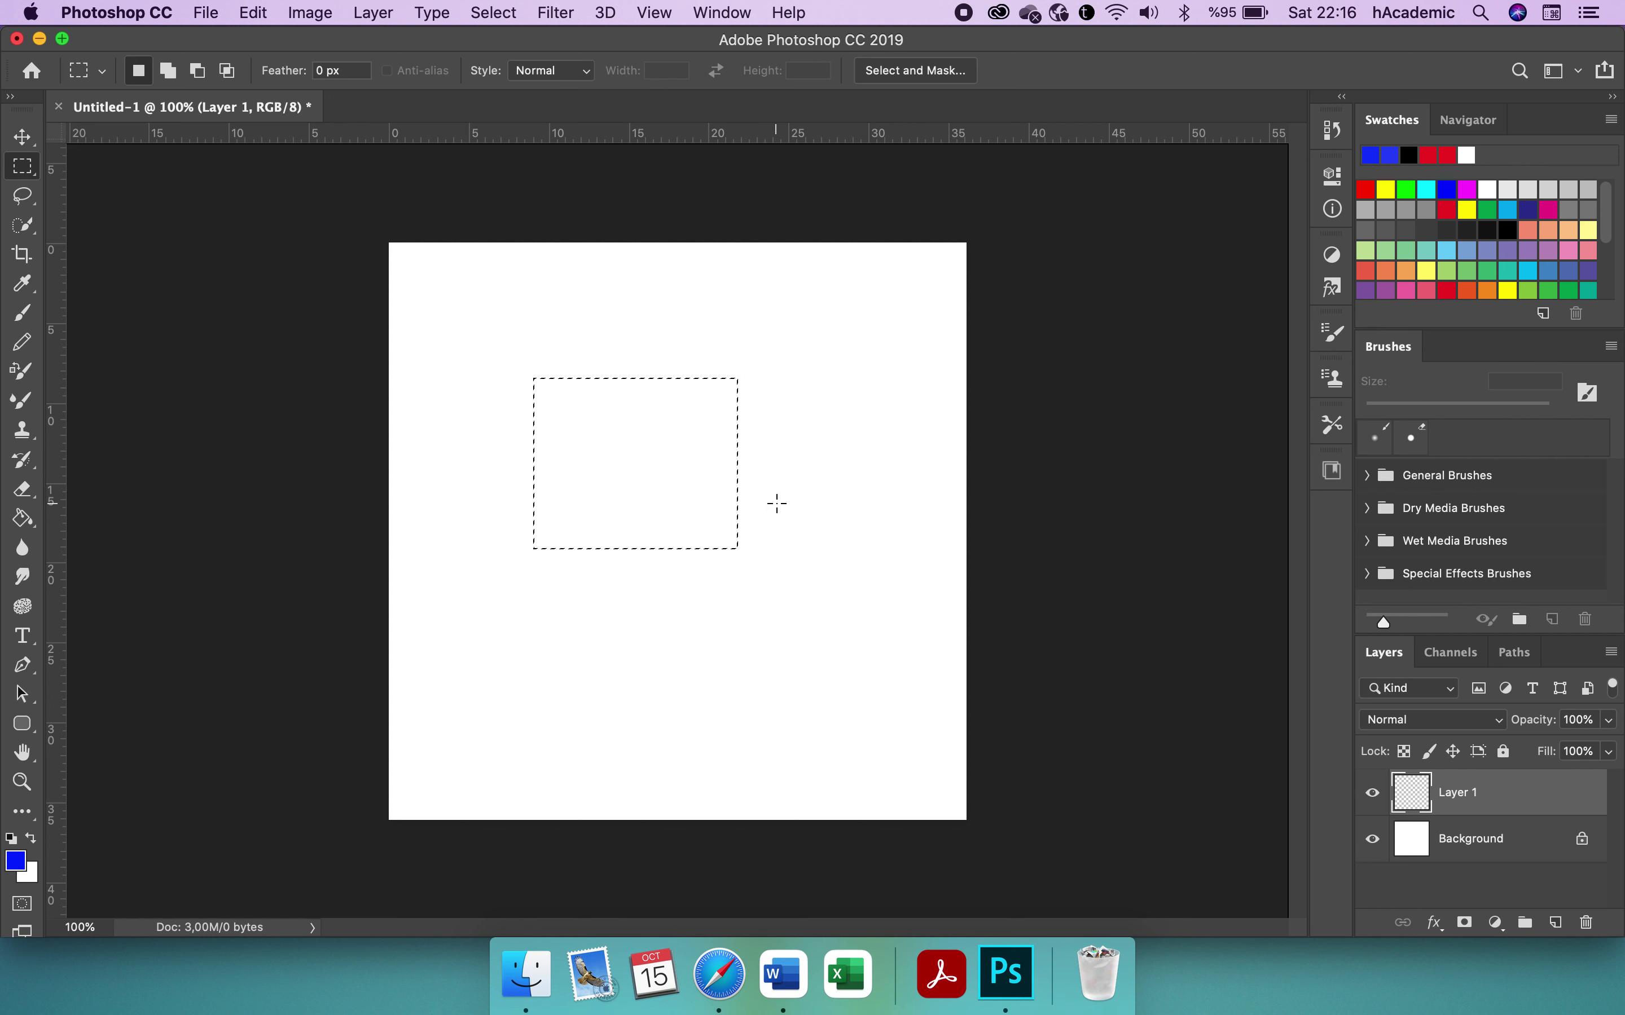
{"action": "left_click", "coordinate": [622, 443]}
{"action": "left_click_drag", "start_coordinate": [621, 444], "coordinate": [841, 336]}
- Fill the top-right rectangular selection with red using Edit > Fill
{"action": "left_click", "coordinate": [311, 14]}
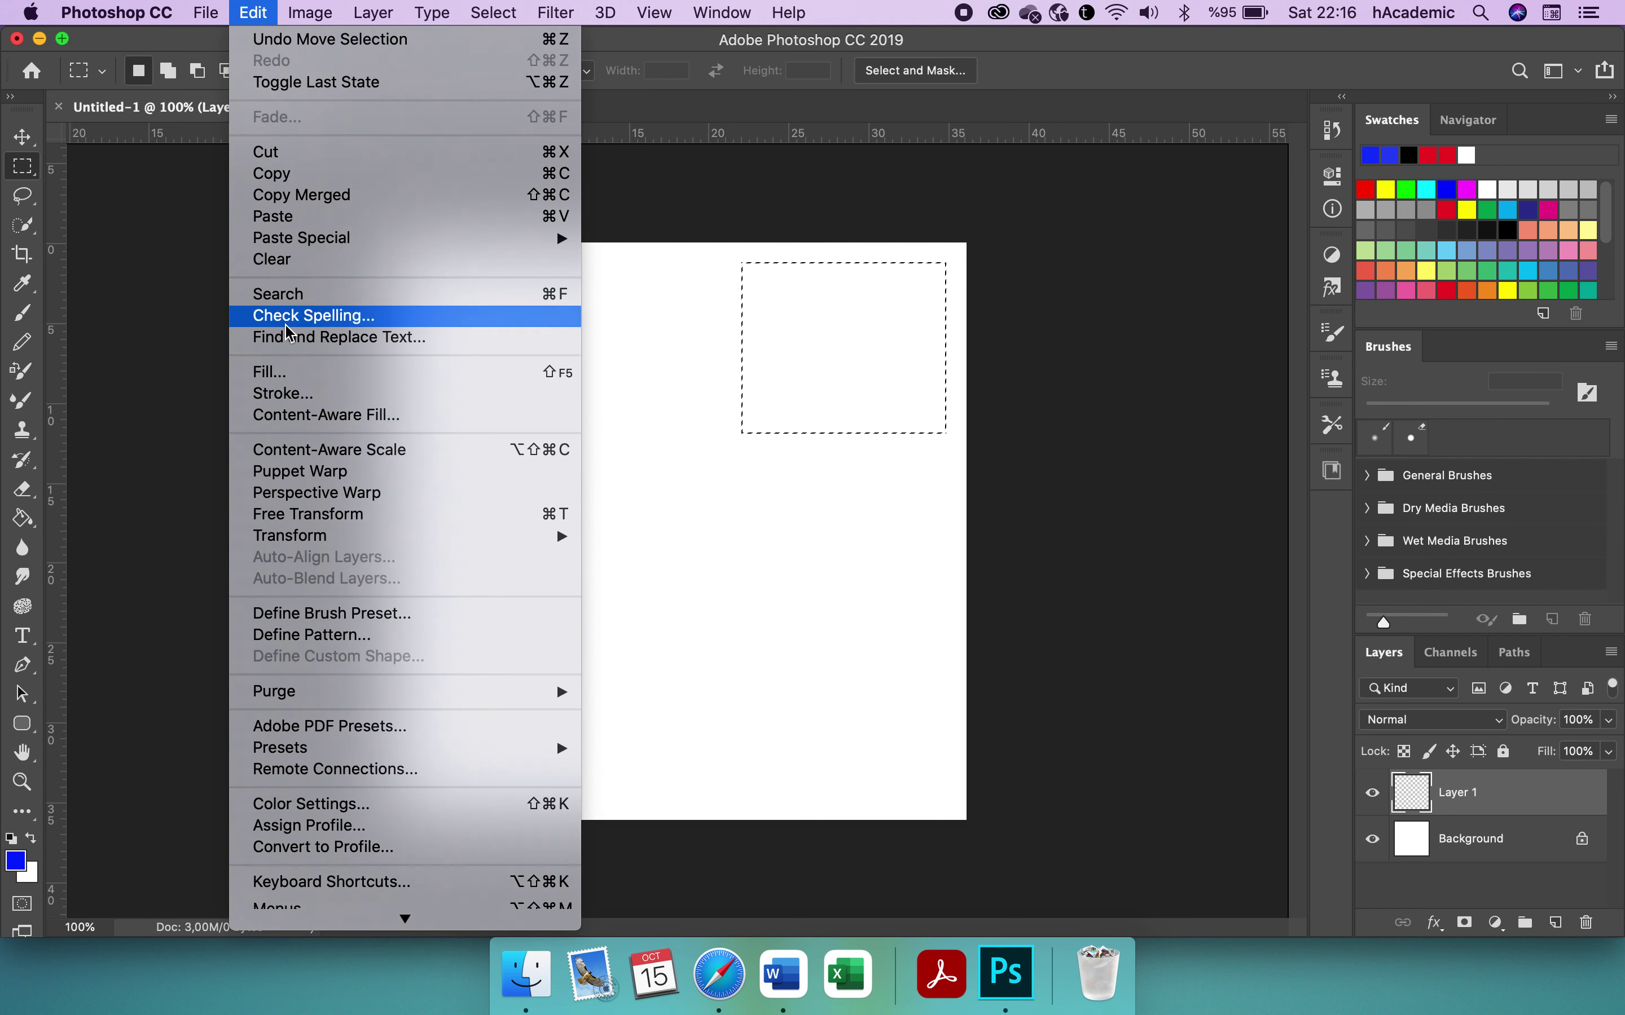
{"action": "left_click", "coordinate": [298, 373]}
{"action": "left_click", "coordinate": [962, 352]}
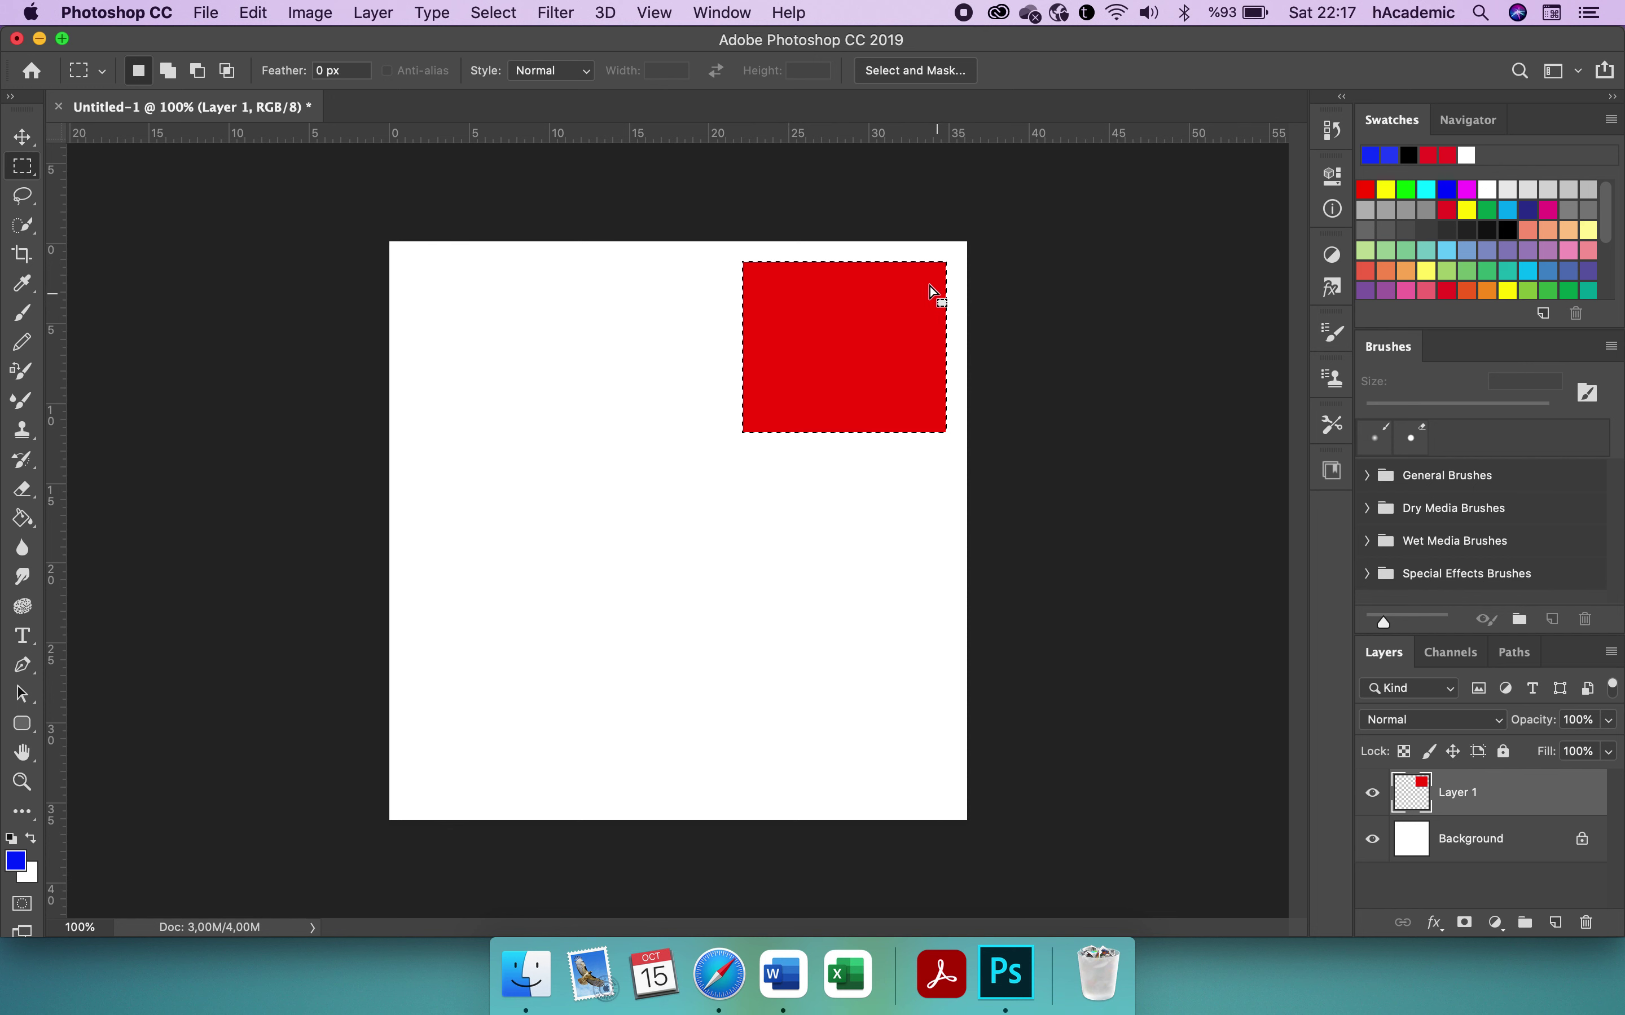
- Deselect, leaving a solid red rectangle on Layer 1
{"action": "right_click", "coordinate": [818, 318]}
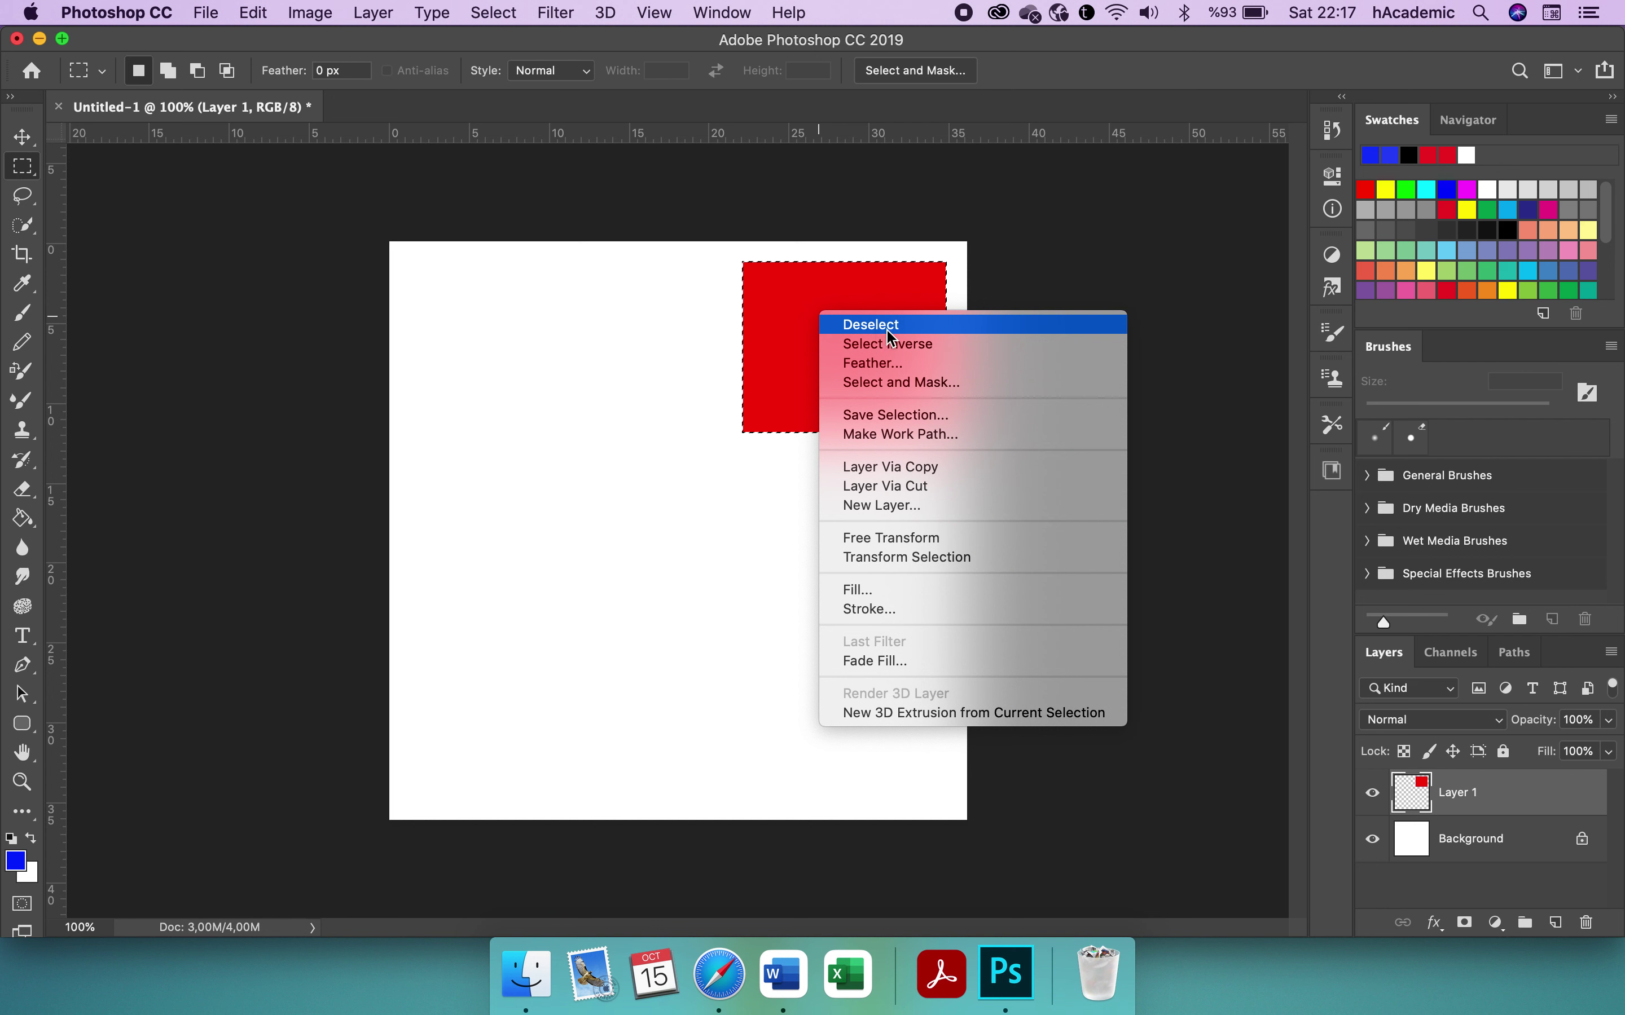
{"action": "left_click", "coordinate": [676, 422]}
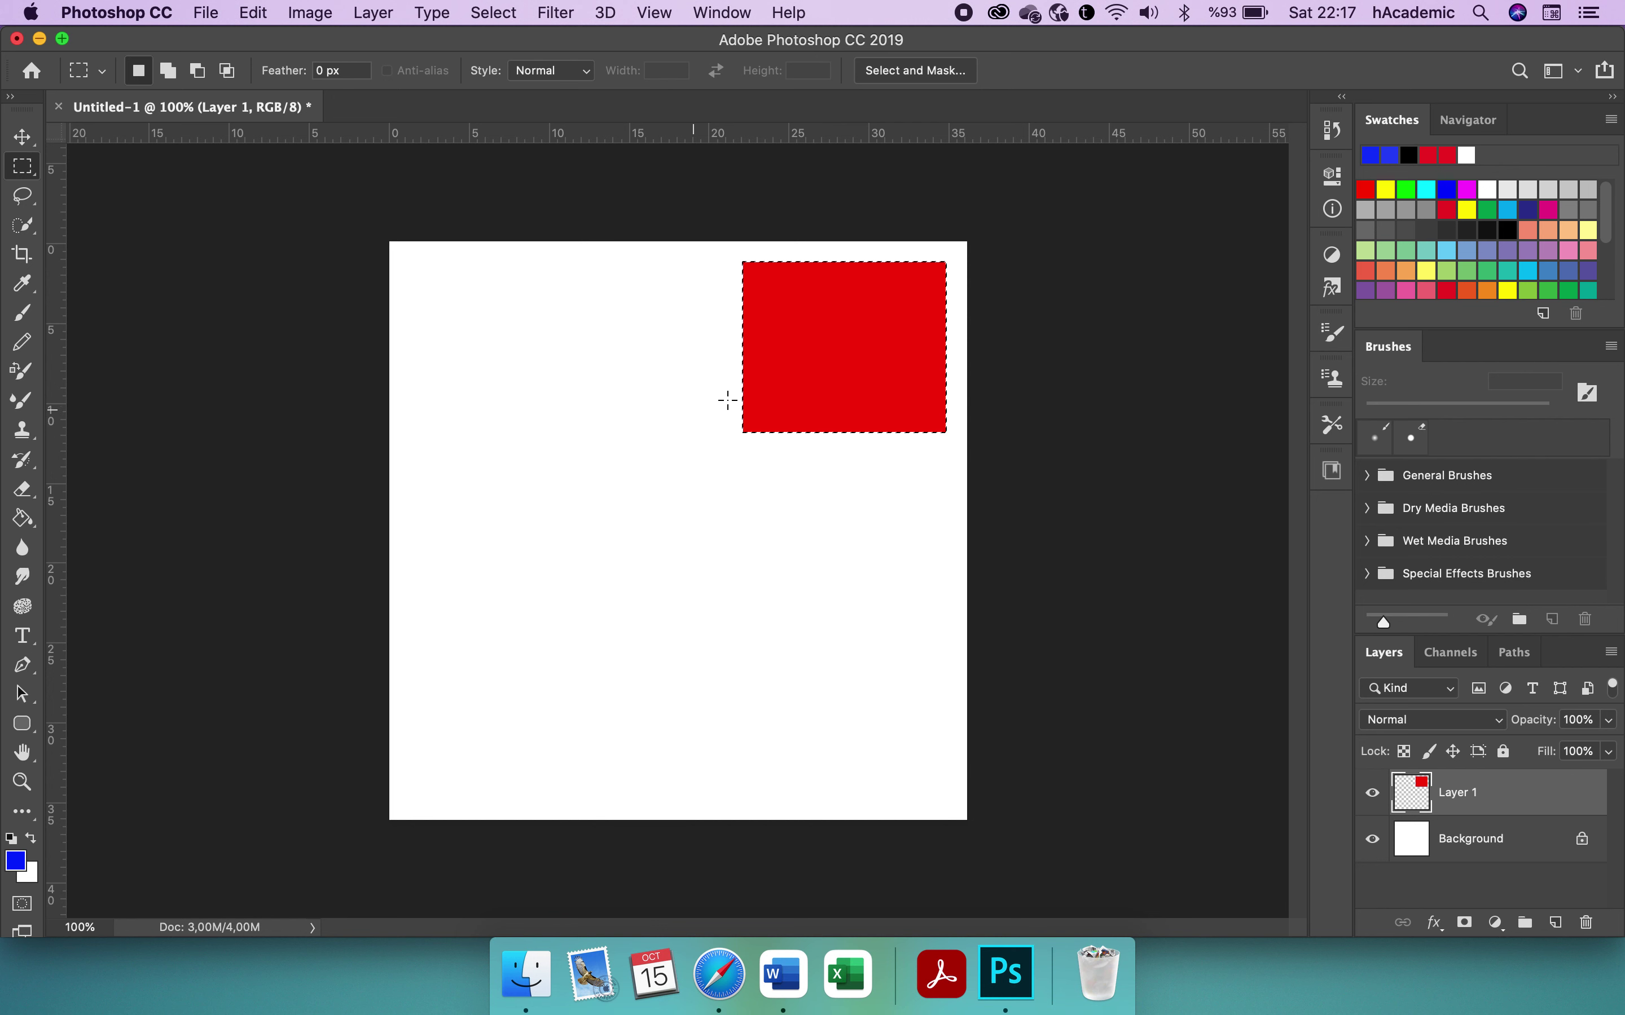
{"action": "left_click", "coordinate": [784, 401]}
- Move the red rectangle to the canvas's bottom-right and add a new empty Layer 2
{"action": "key", "text": "v"}
{"action": "left_click_drag", "start_coordinate": [841, 388], "coordinate": [875, 732]}
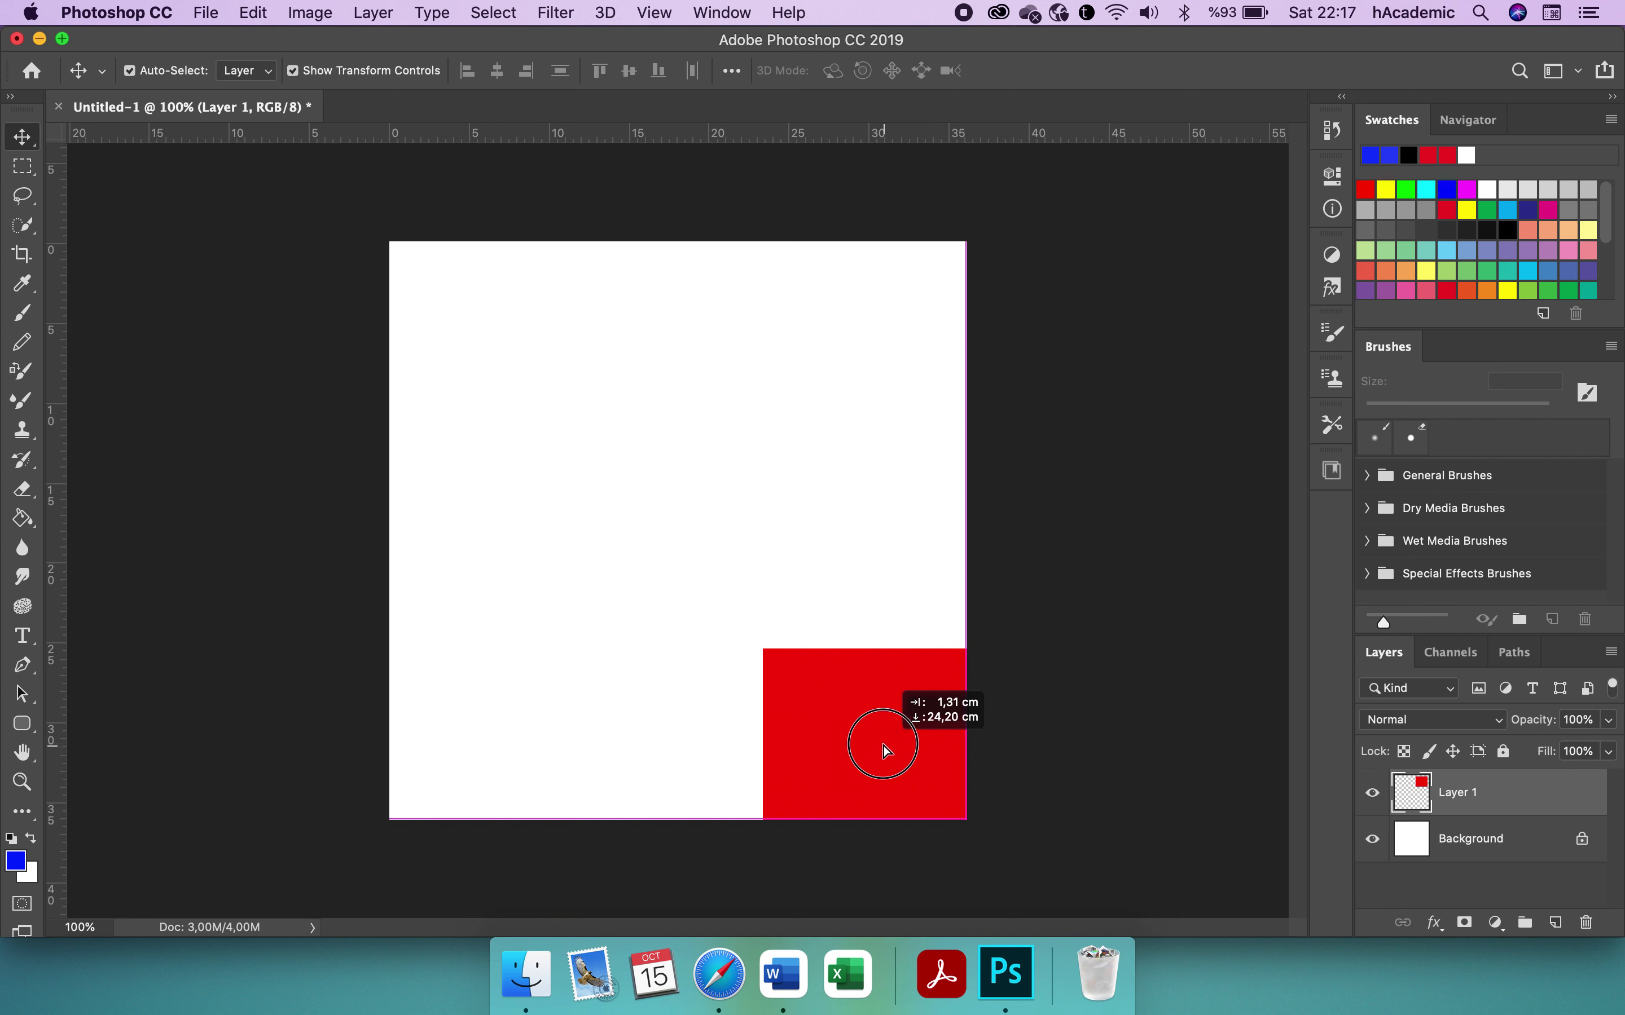
{"action": "left_click_drag", "start_coordinate": [876, 733], "coordinate": [886, 739]}
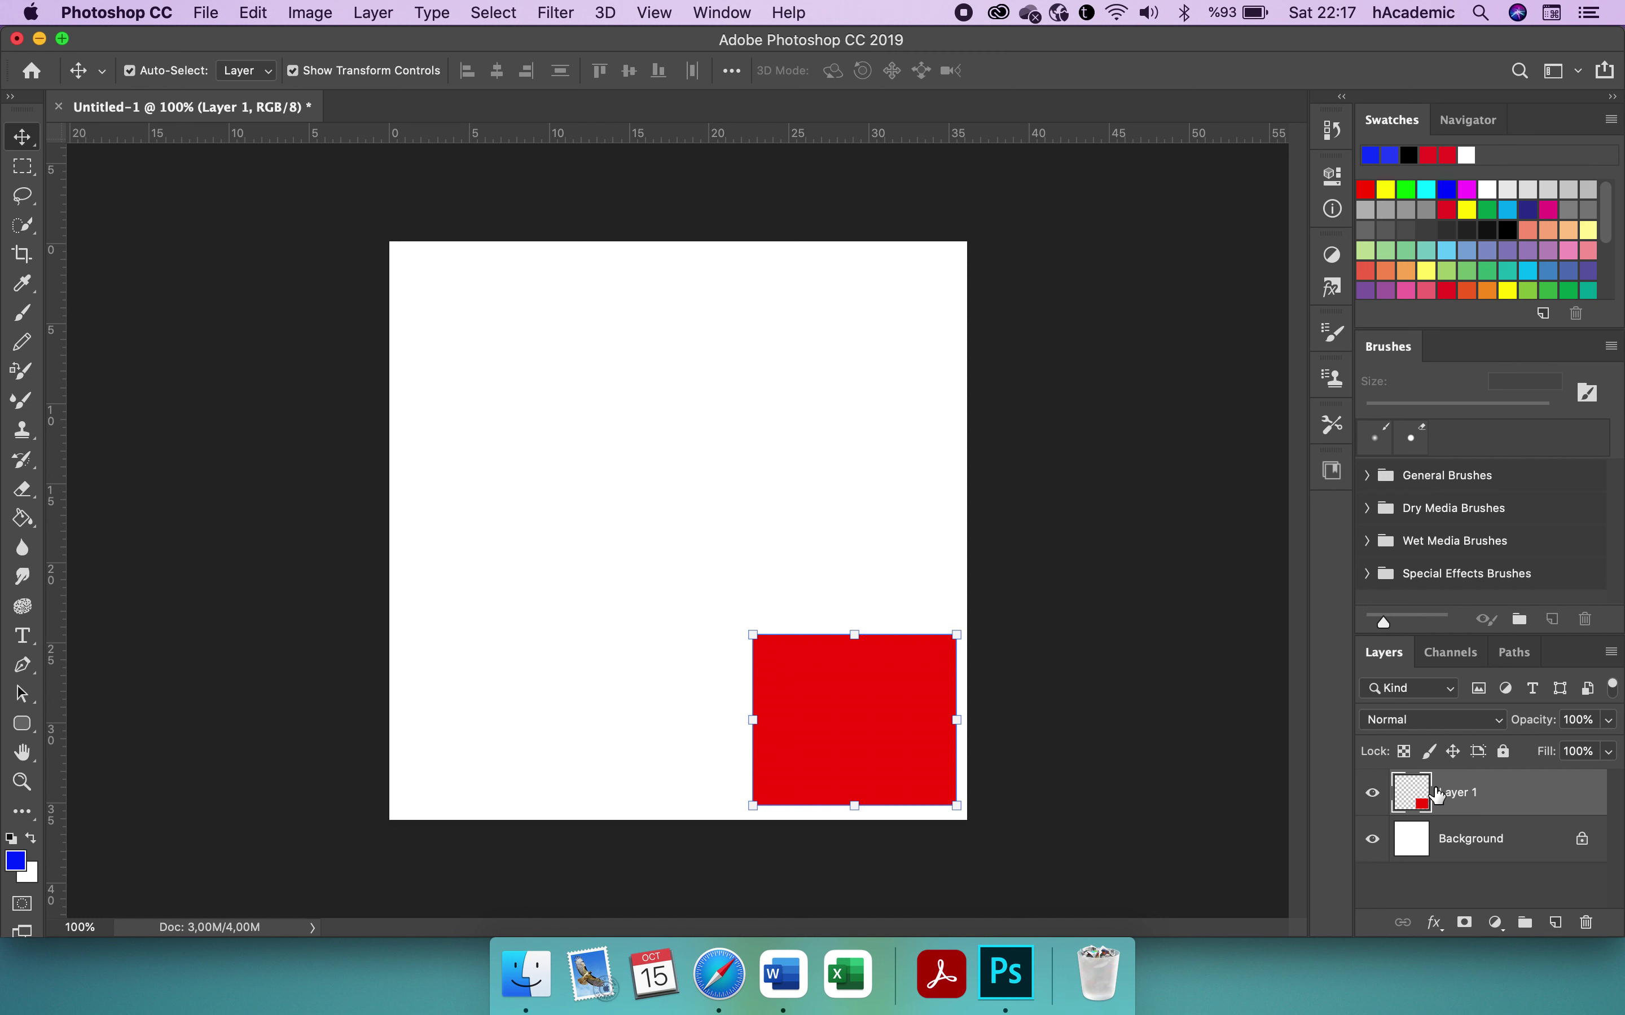
{"action": "left_click", "coordinate": [1555, 925]}
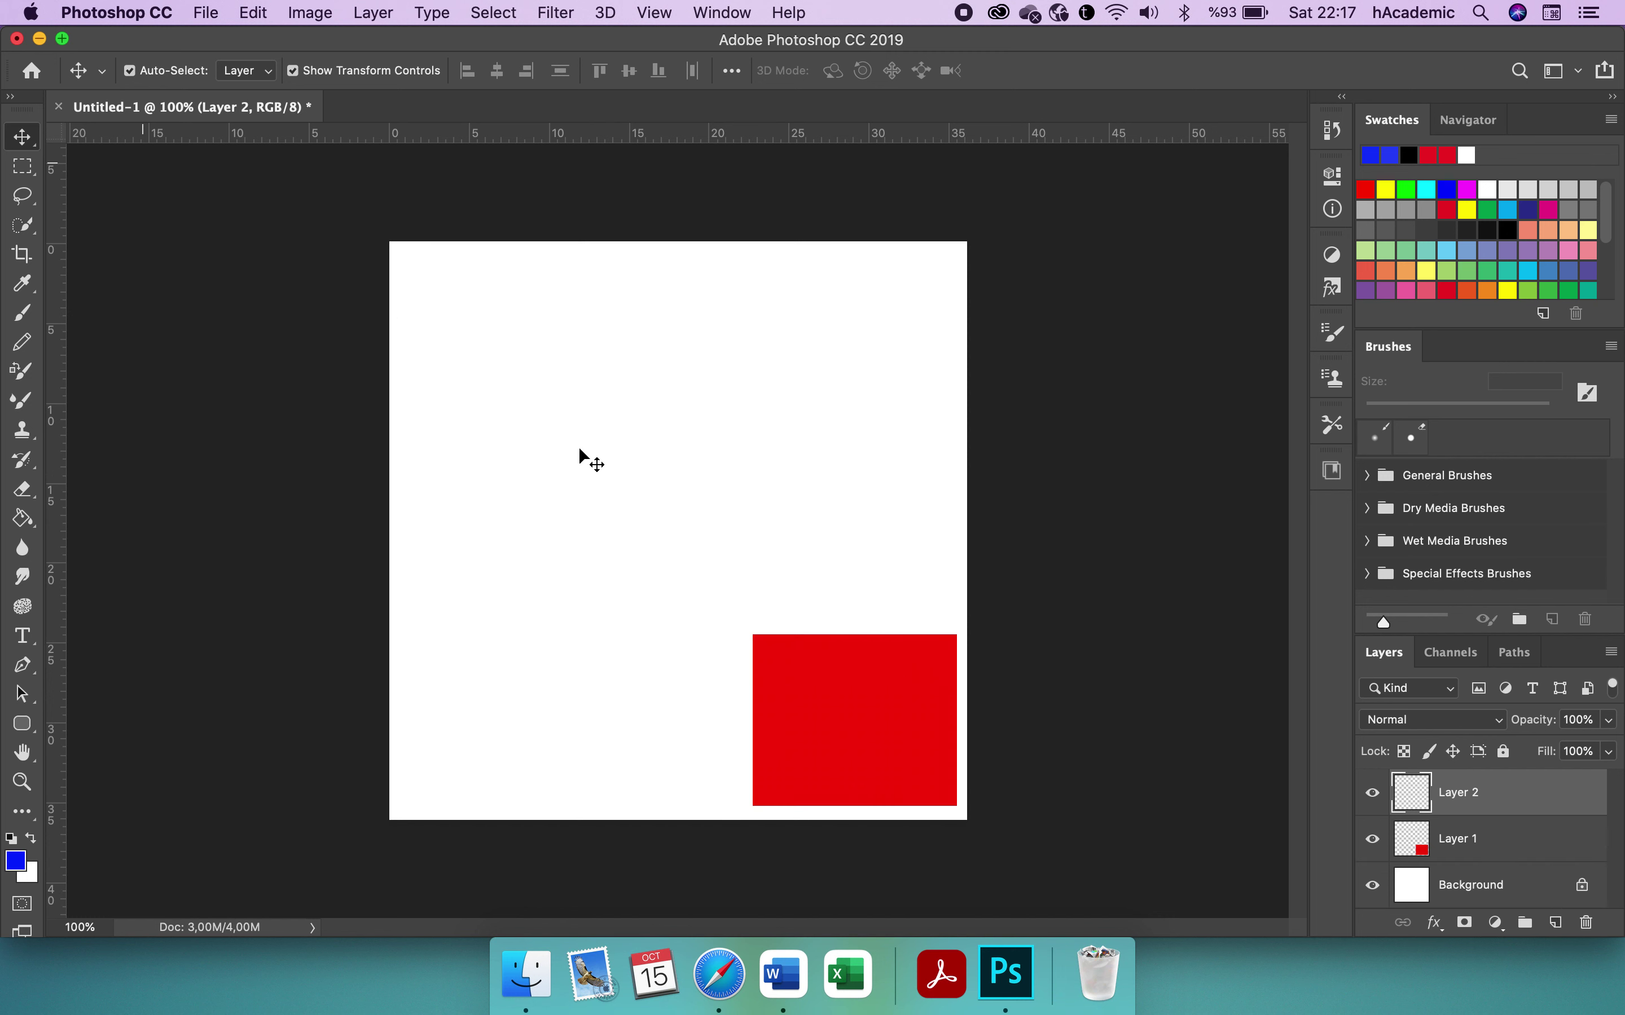
{"action": "key", "text": "m"}
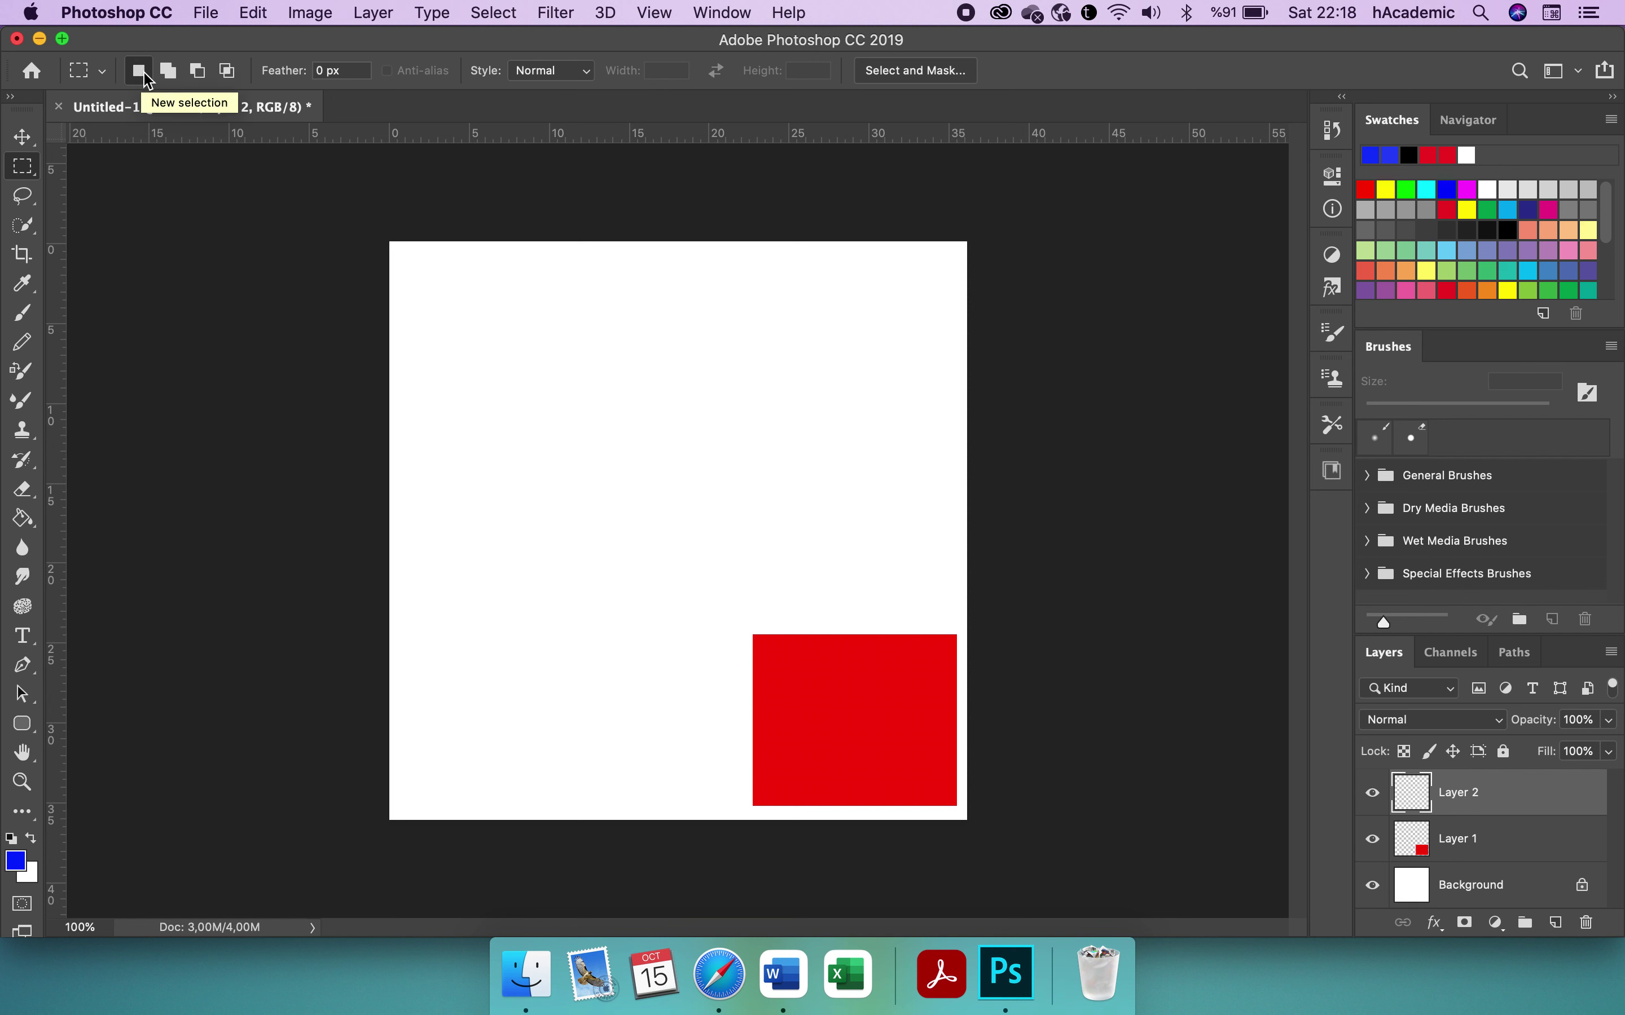
- Combine a small top-left square and an overlapping rectangle using Add to selection
{"action": "left_click_drag", "start_coordinate": [433, 294], "coordinate": [527, 381]}
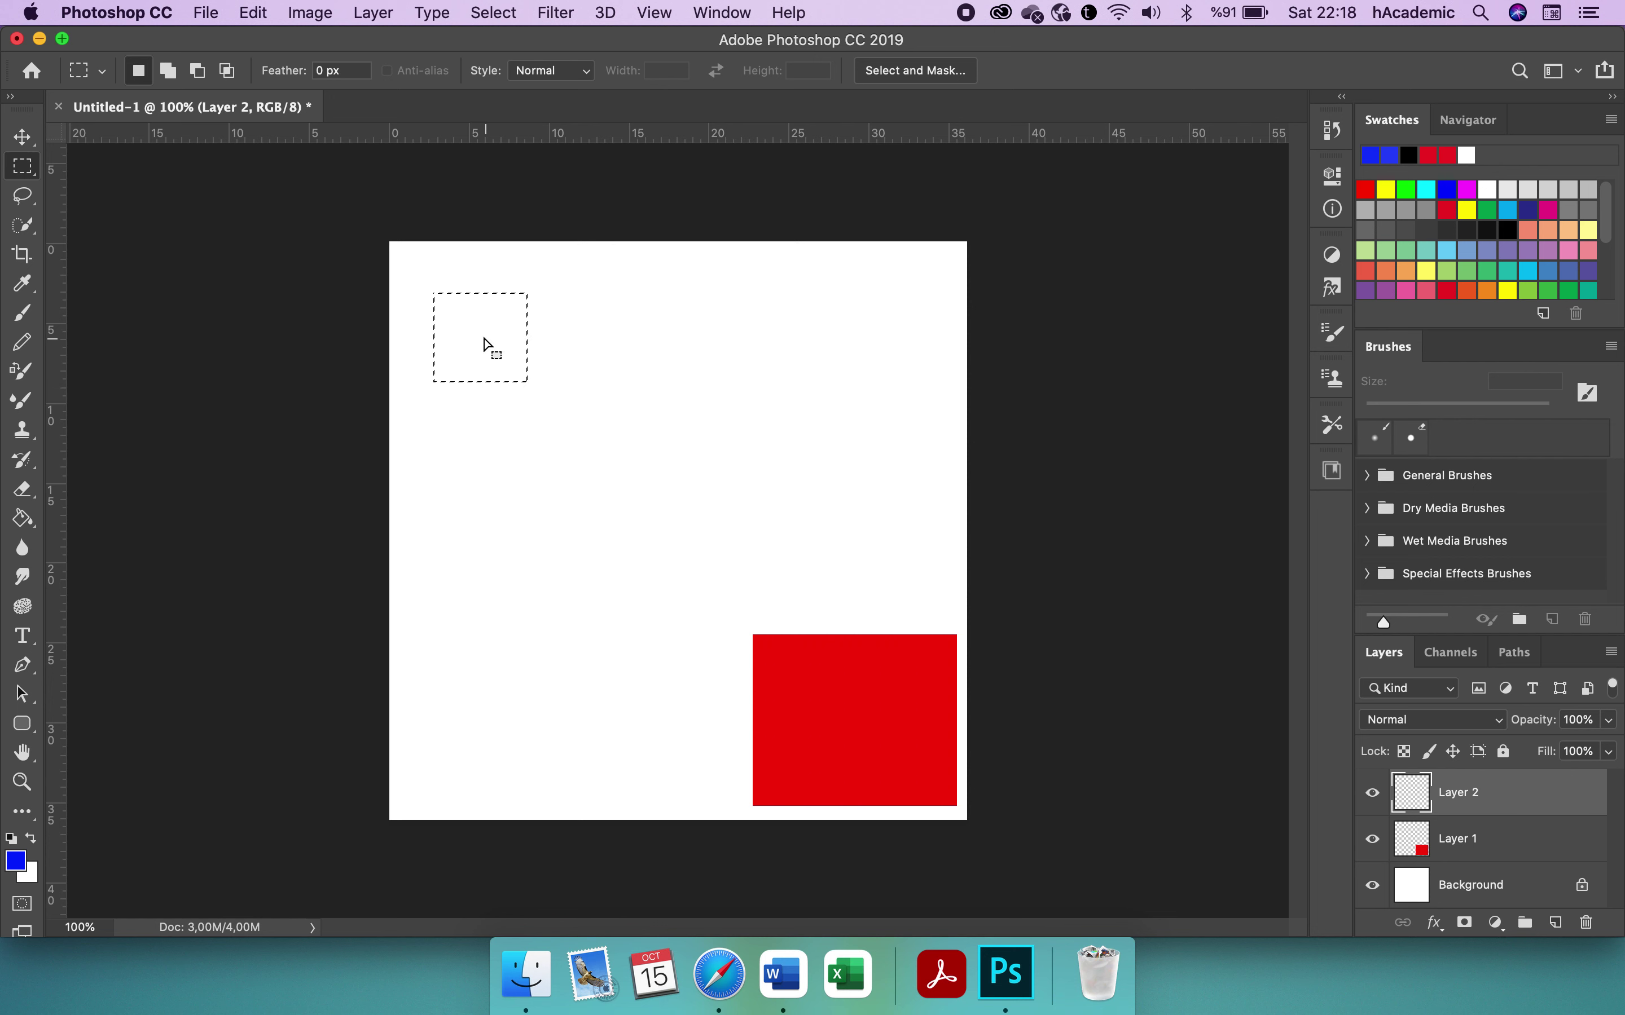
{"action": "left_click", "coordinate": [170, 71]}
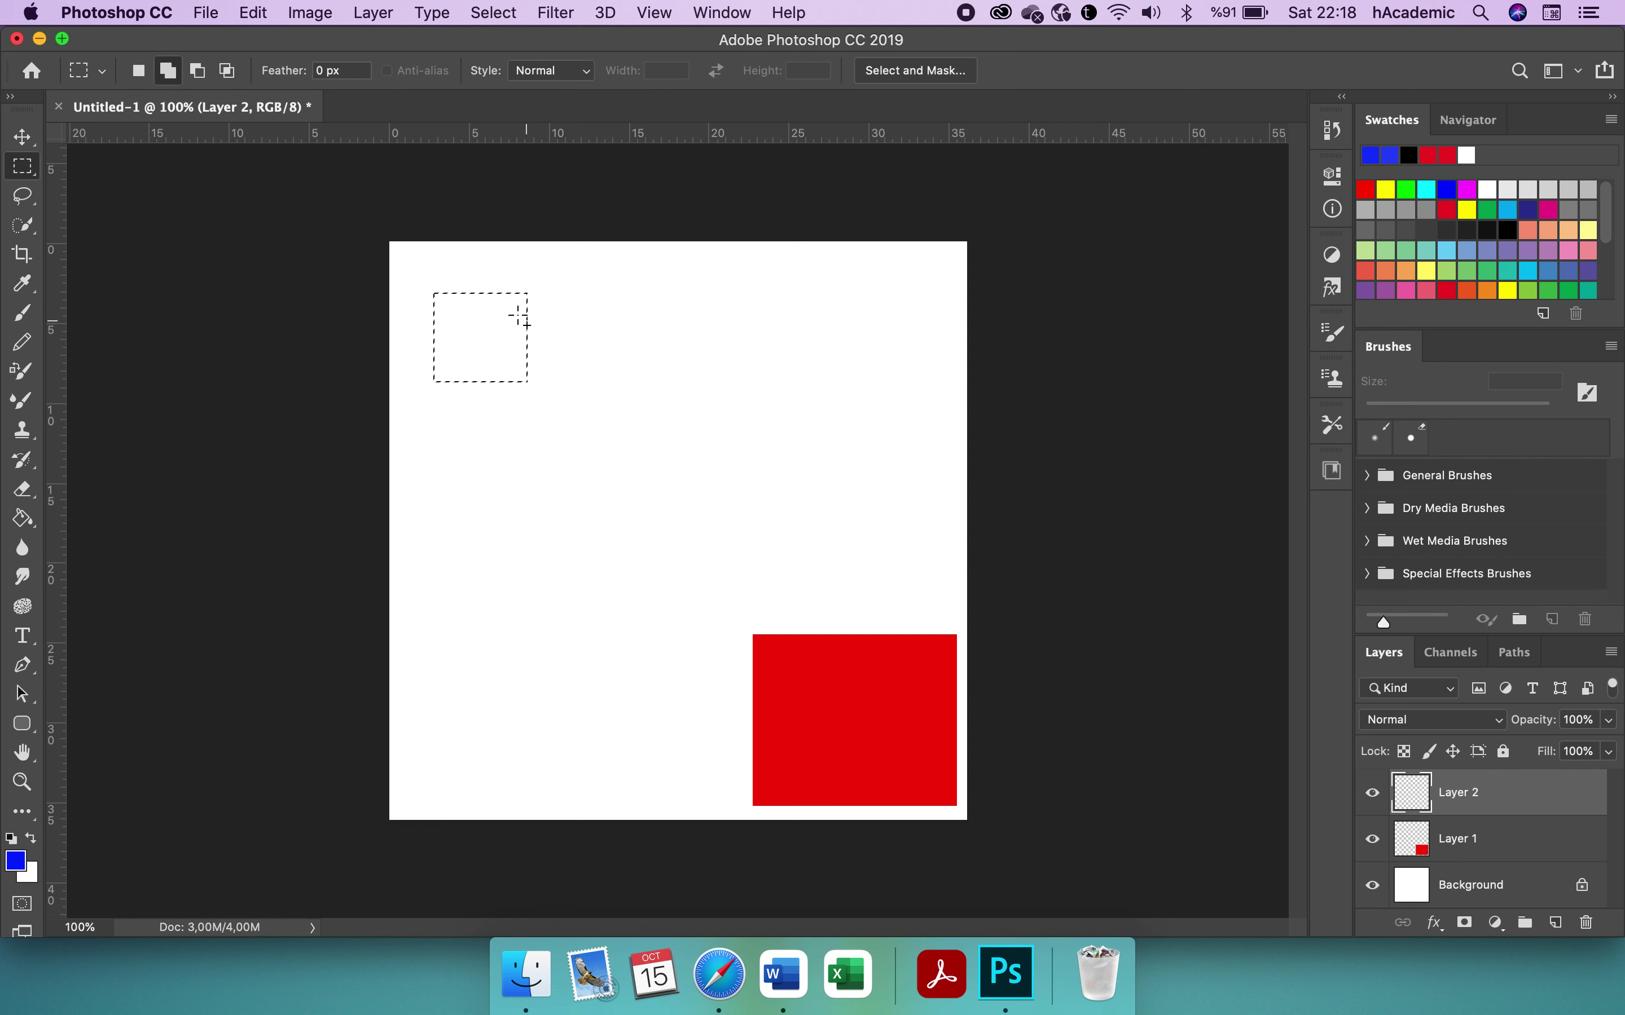
{"action": "left_click_drag", "start_coordinate": [493, 261], "coordinate": [571, 325]}
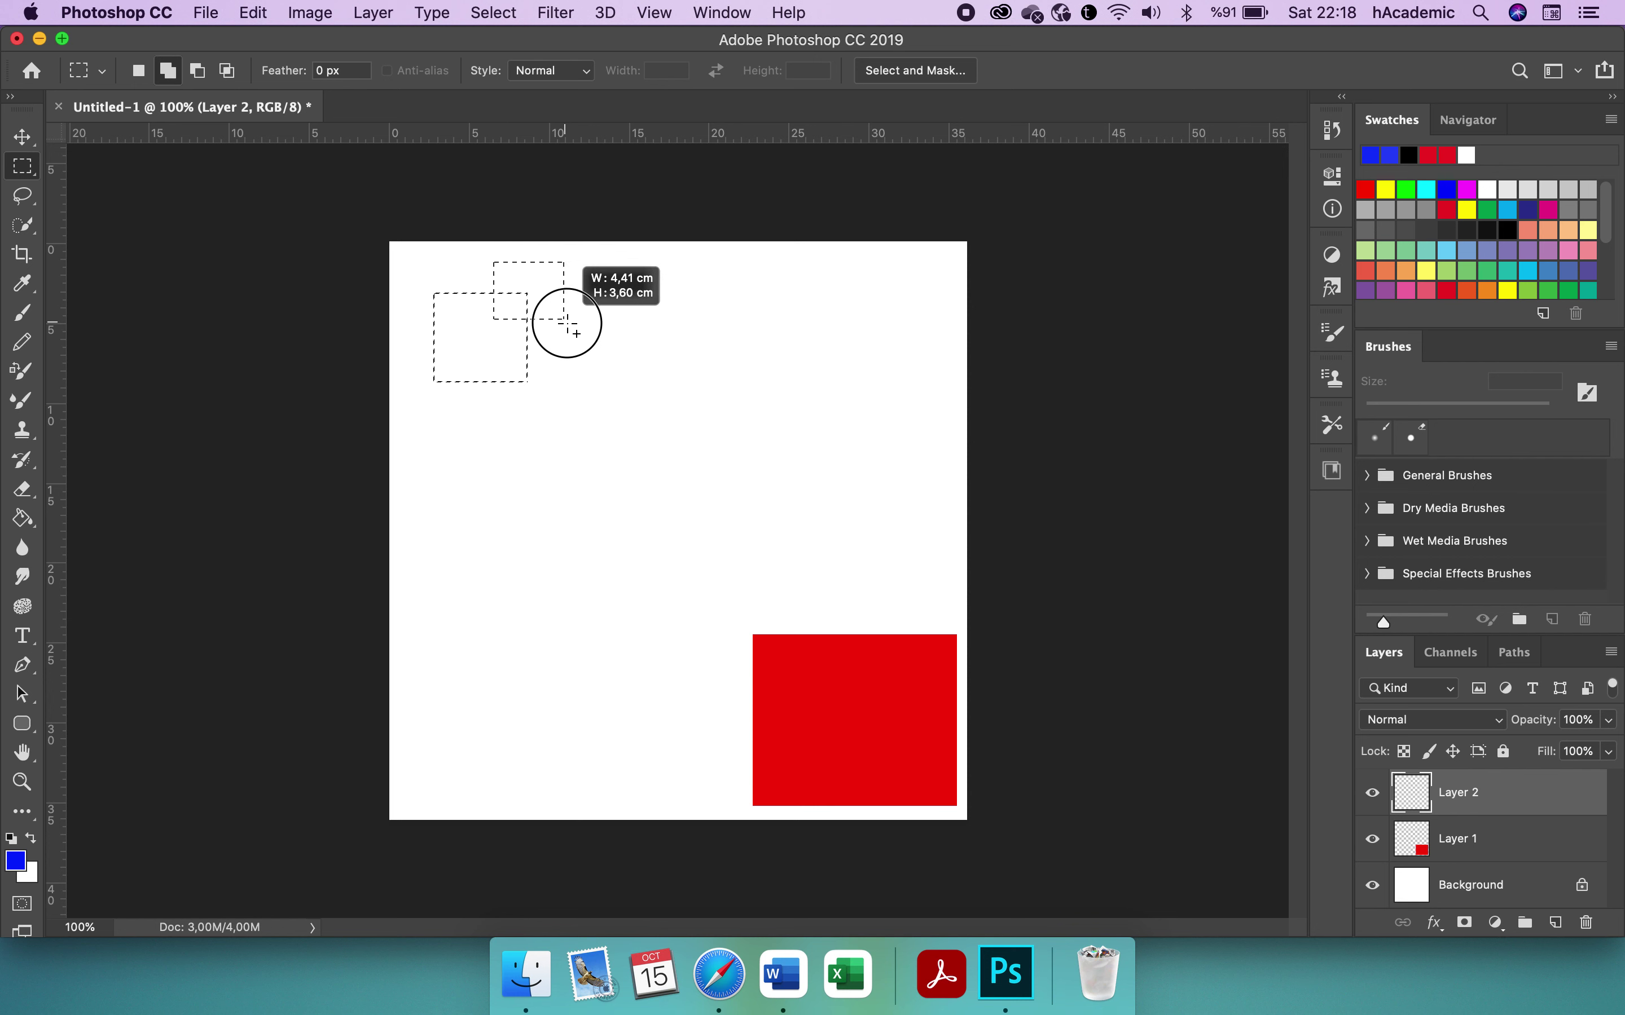
{"action": "left_click_drag", "start_coordinate": [580, 336], "coordinate": [580, 346]}
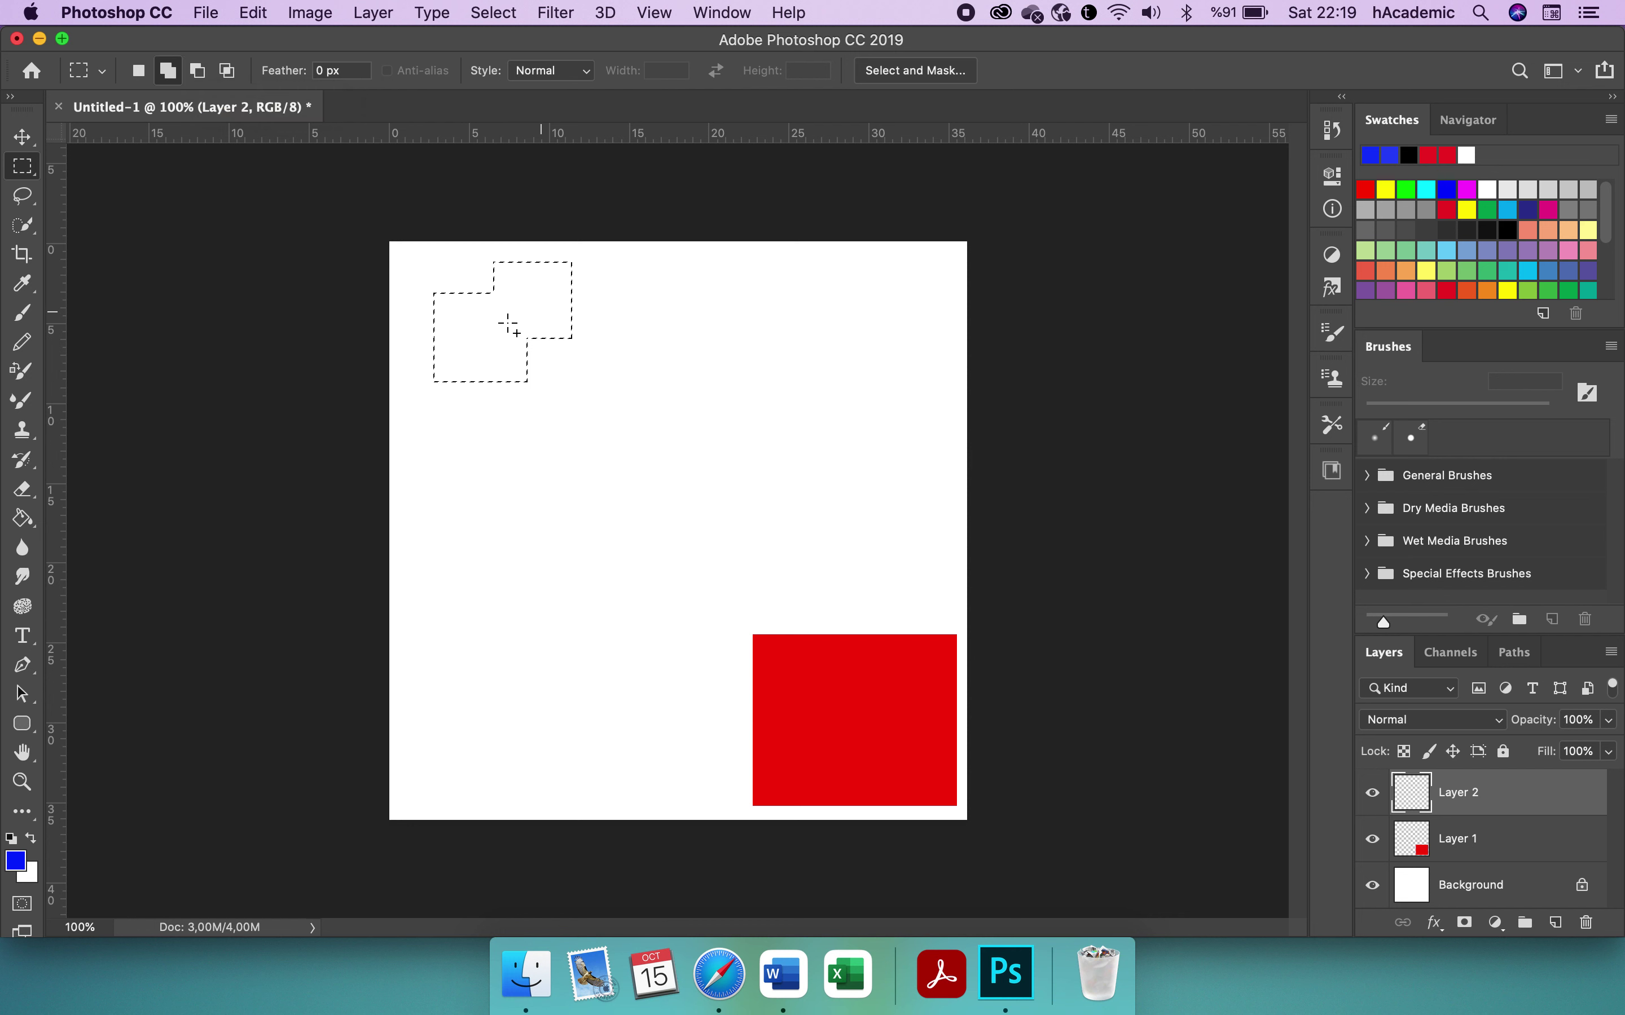
- Remove a bottom strip from the selection with Subtract from selection
{"action": "left_click", "coordinate": [198, 71]}
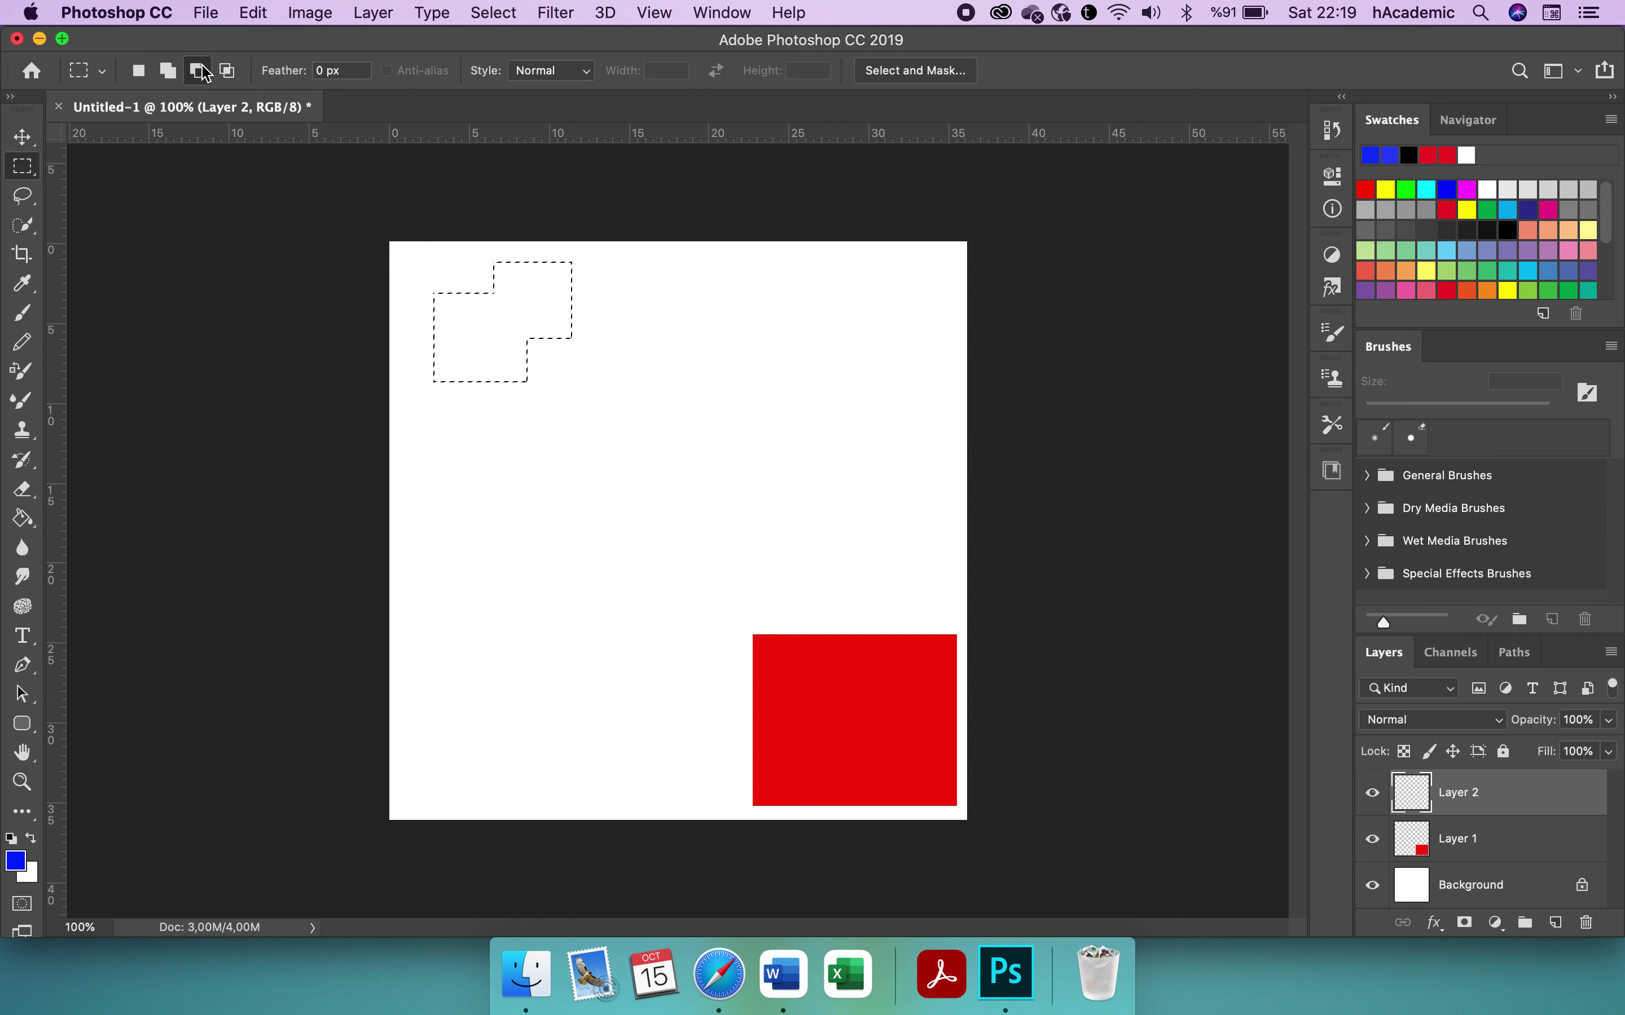
{"action": "left_click_drag", "start_coordinate": [406, 343], "coordinate": [486, 377]}
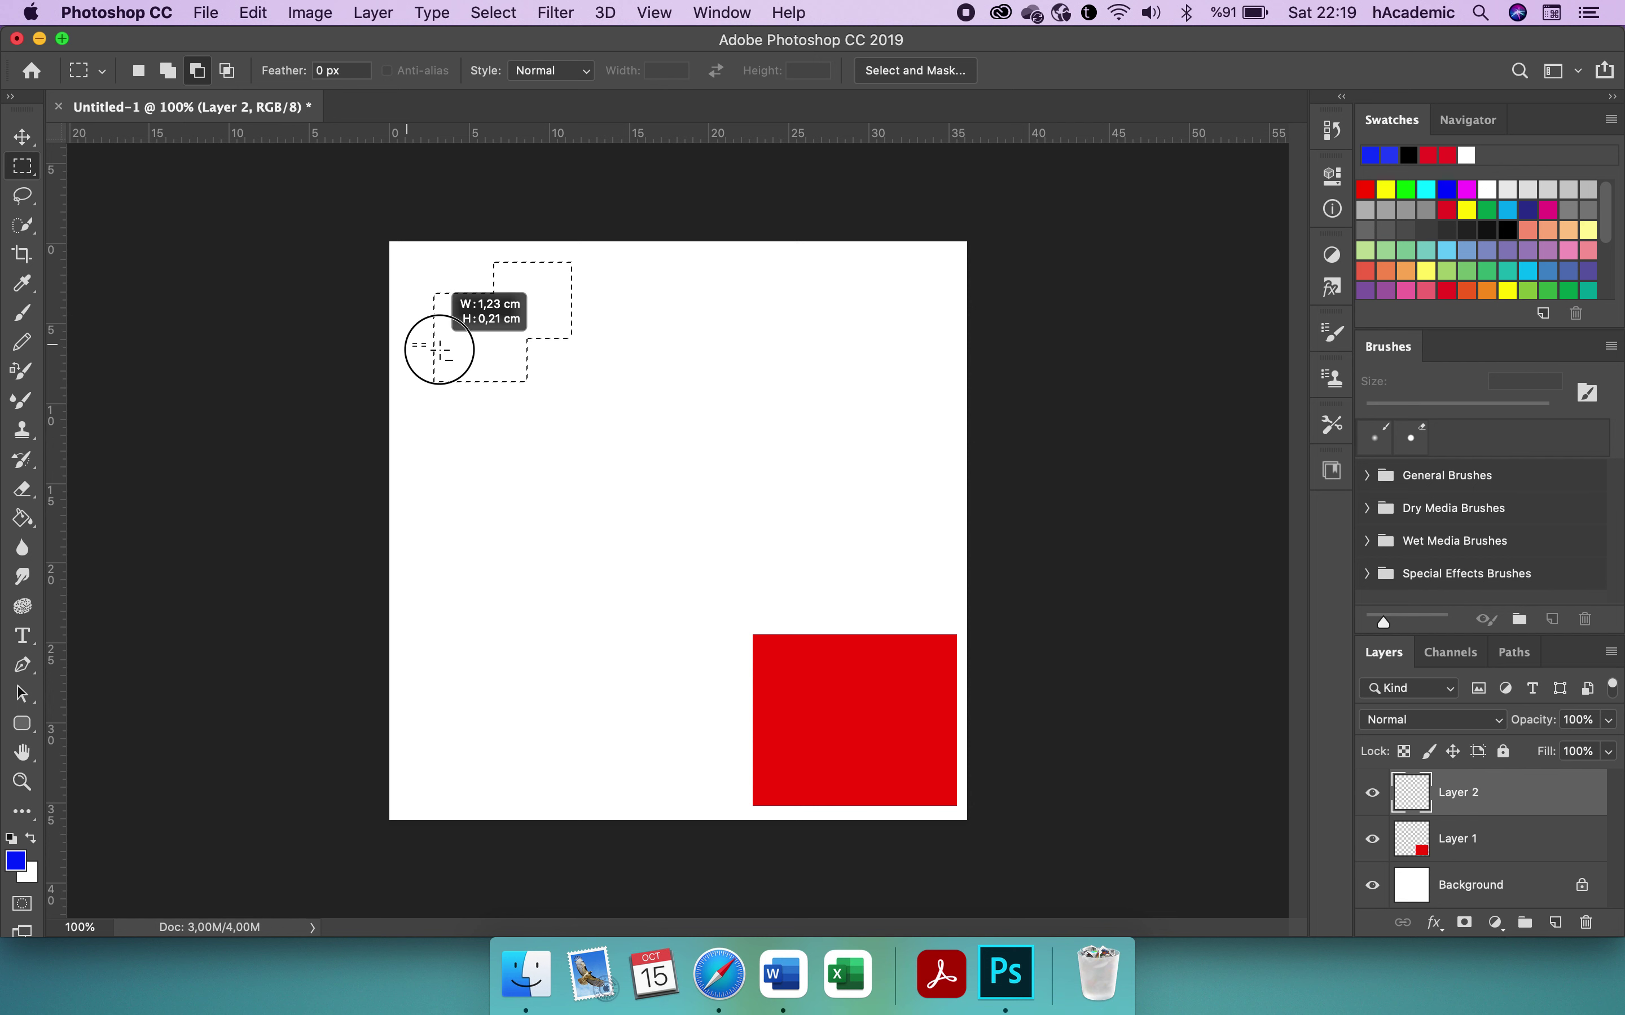
{"action": "left_click_drag", "start_coordinate": [486, 377], "coordinate": [558, 416]}
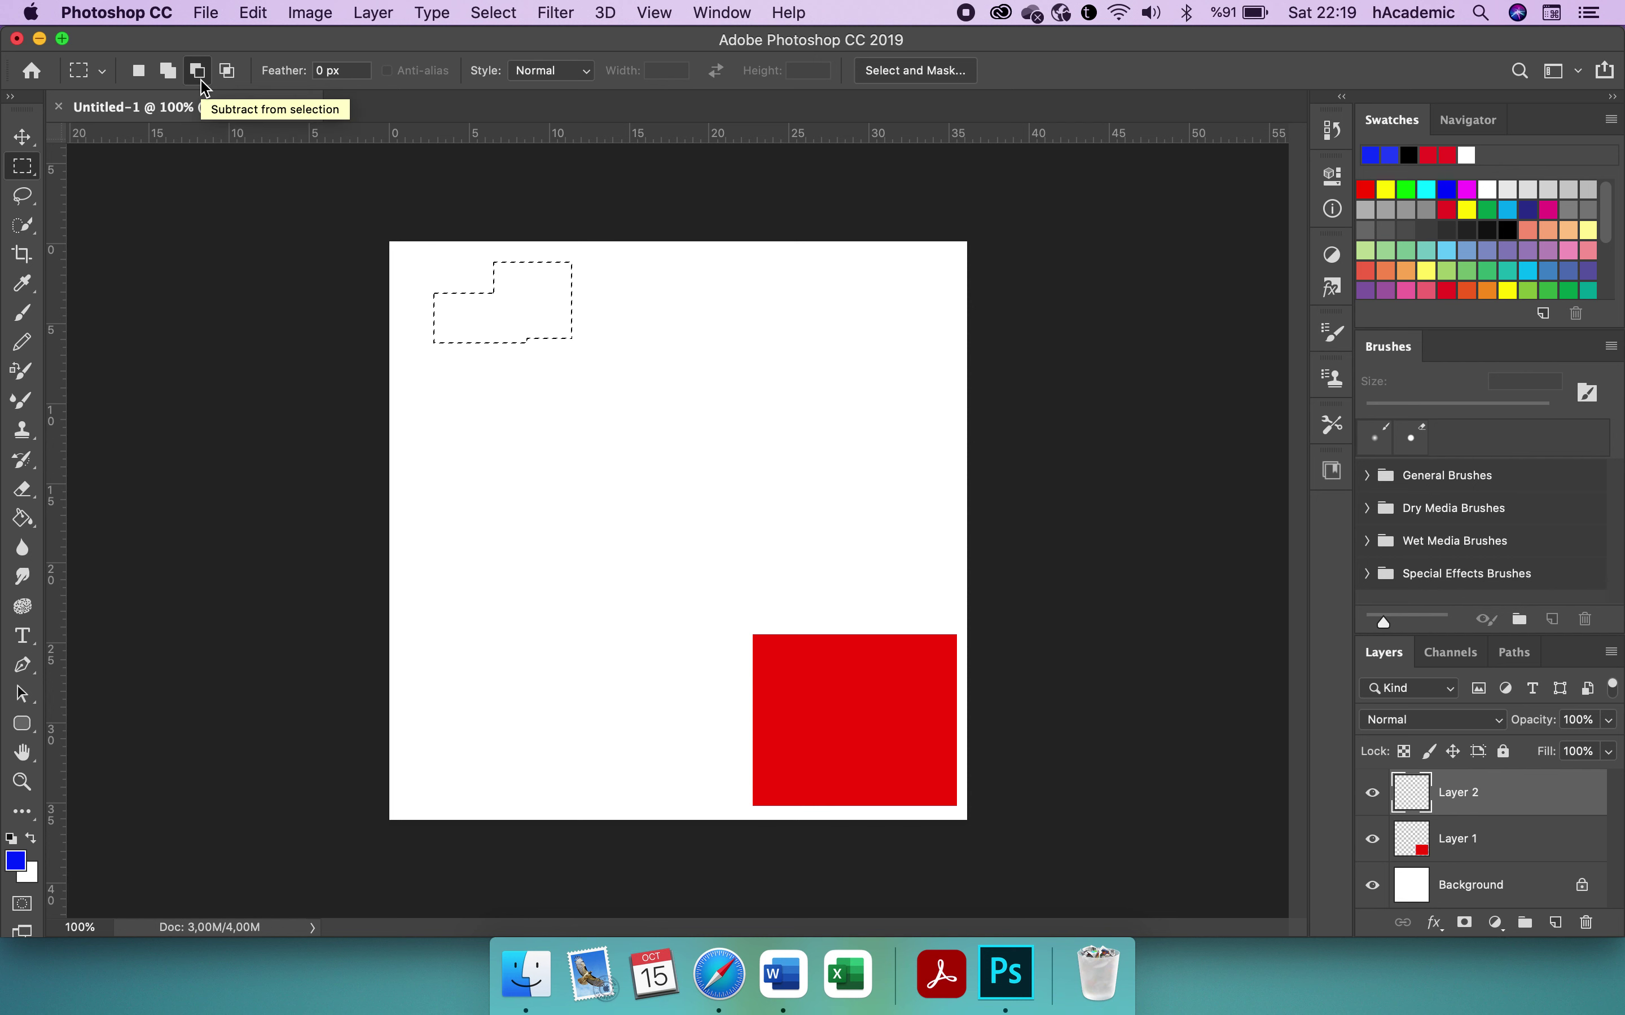
- Intersect the selection with a rectangle, then draw a fresh larger rectangle in the upper canvas
{"action": "left_click", "coordinate": [228, 71]}
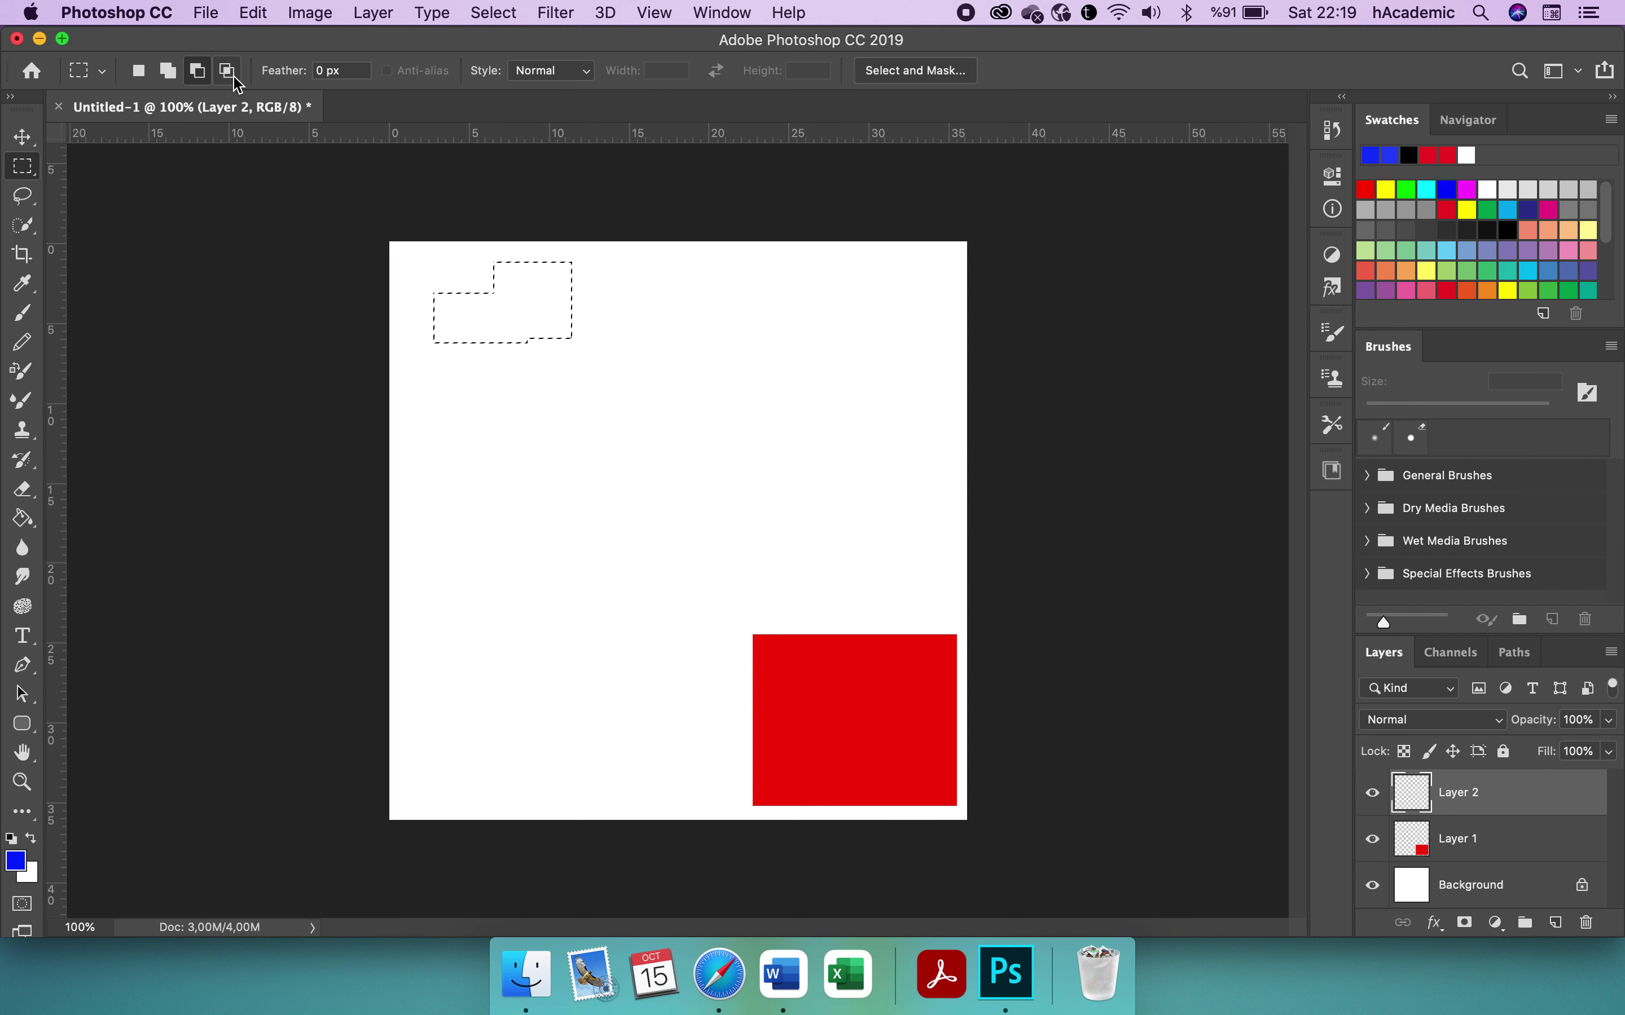
{"action": "left_click_drag", "start_coordinate": [448, 262], "coordinate": [512, 314]}
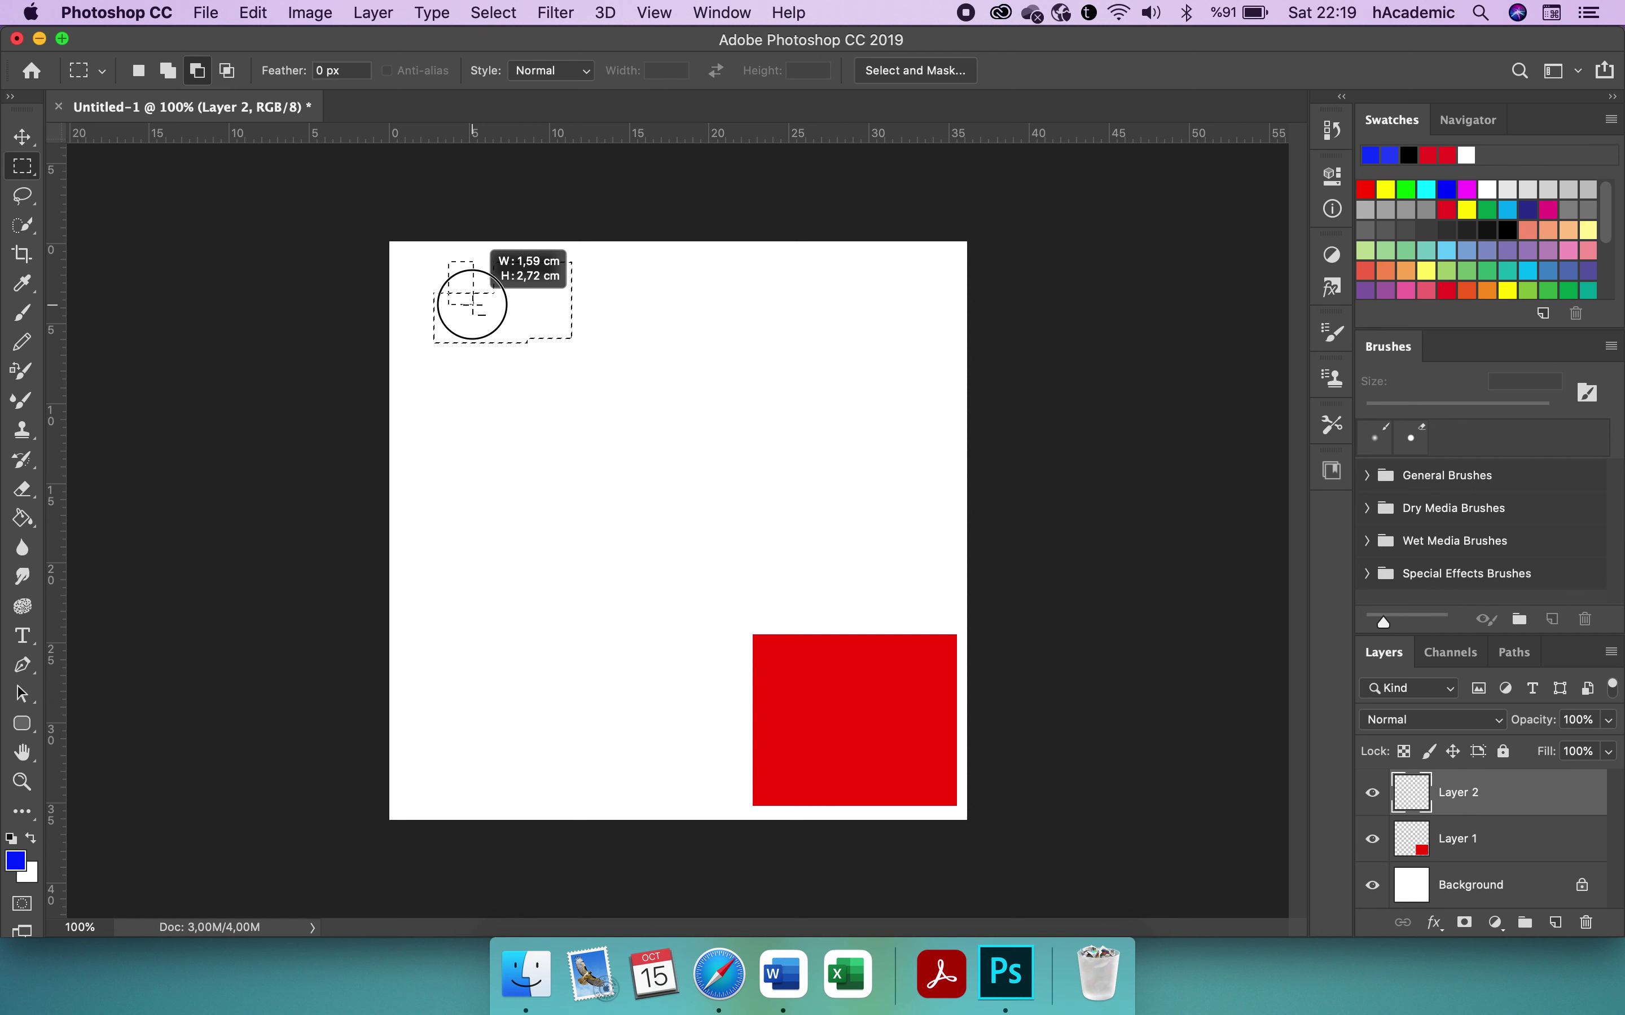
{"action": "left_click_drag", "start_coordinate": [512, 314], "coordinate": [475, 304]}
{"action": "left_click", "coordinate": [228, 74]}
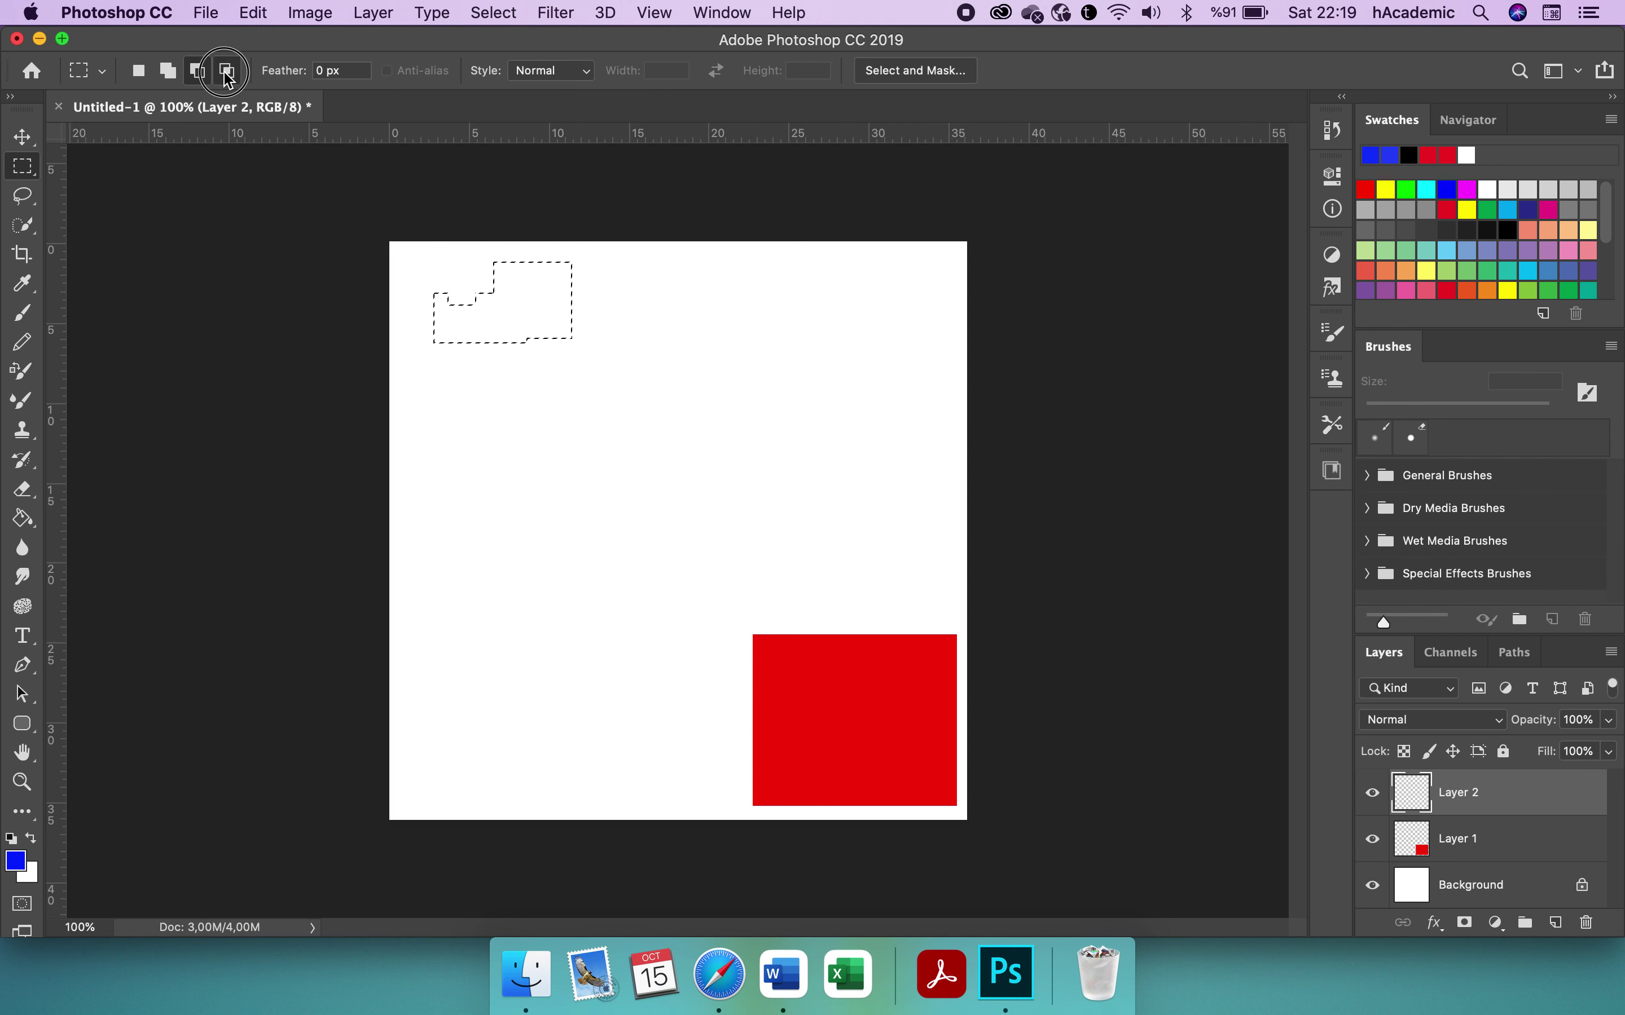
{"action": "mouse_move", "coordinate": [449, 262]}
{"action": "left_mouse_down"}
{"action": "mouse_move", "coordinate": [541, 314]}
{"action": "mouse_move", "coordinate": [521, 332]}
{"action": "left_mouse_up"}
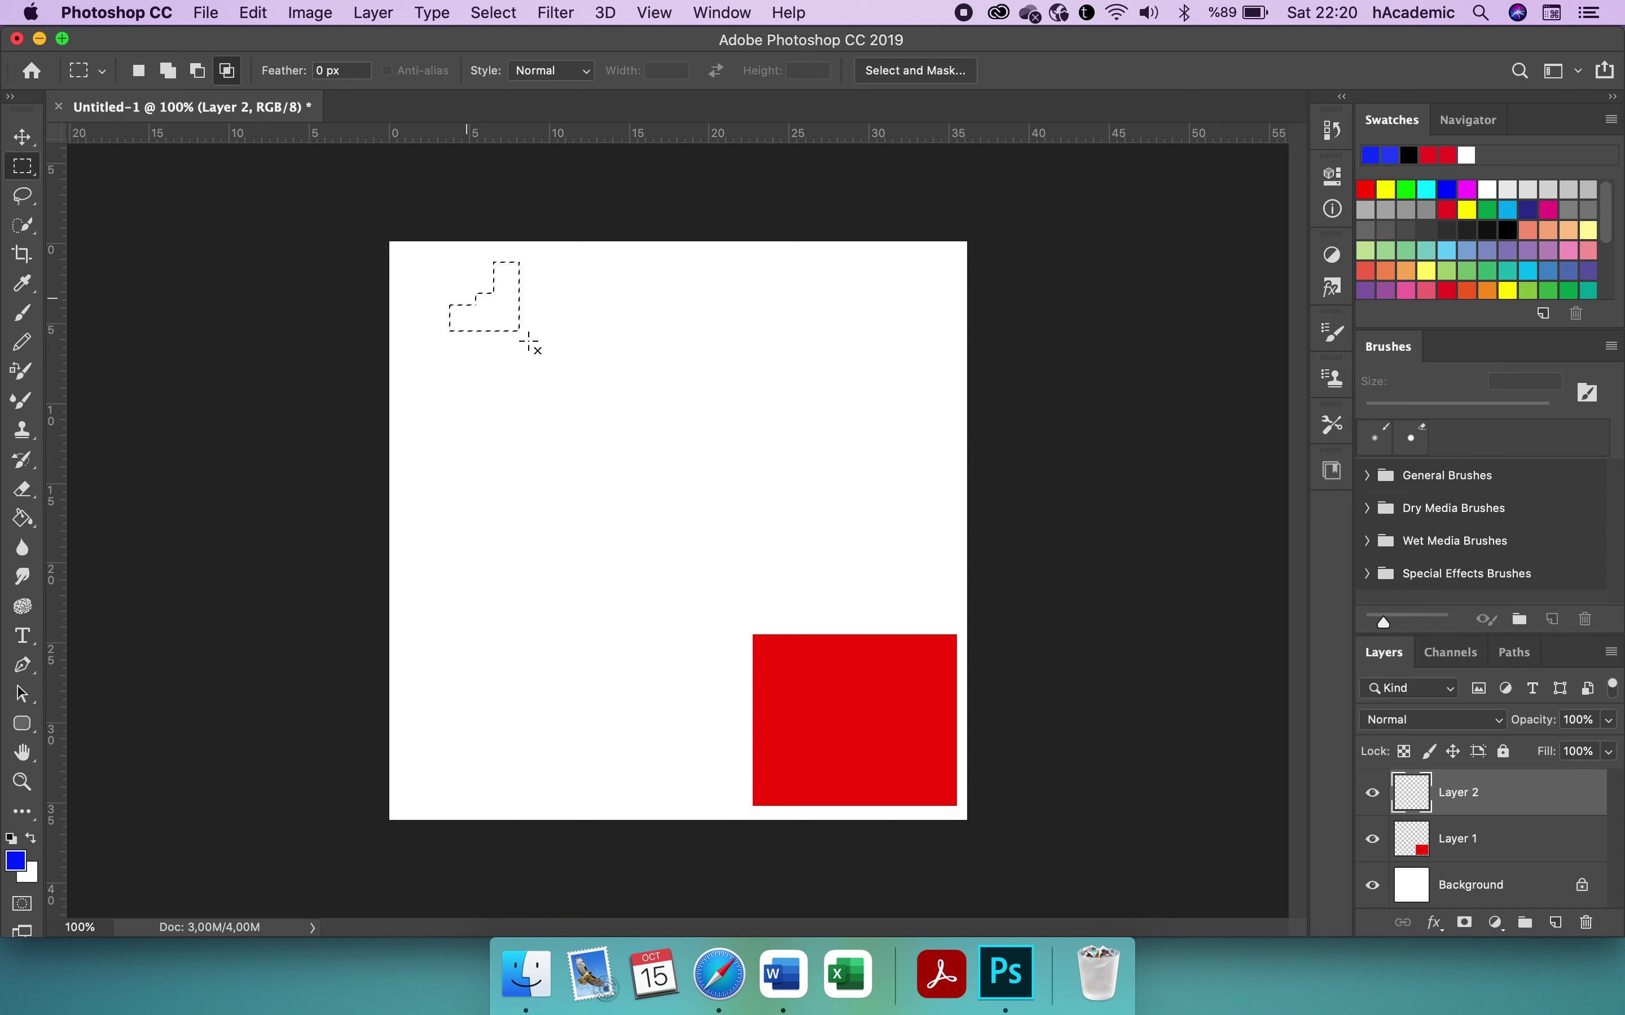
{"action": "left_click_drag", "start_coordinate": [522, 322], "coordinate": [705, 450]}
- Alt-drag to cut a rectangle from the selection's lower middle
{"action": "left_click", "coordinate": [138, 71]}
{"action": "key", "text": "alt"}
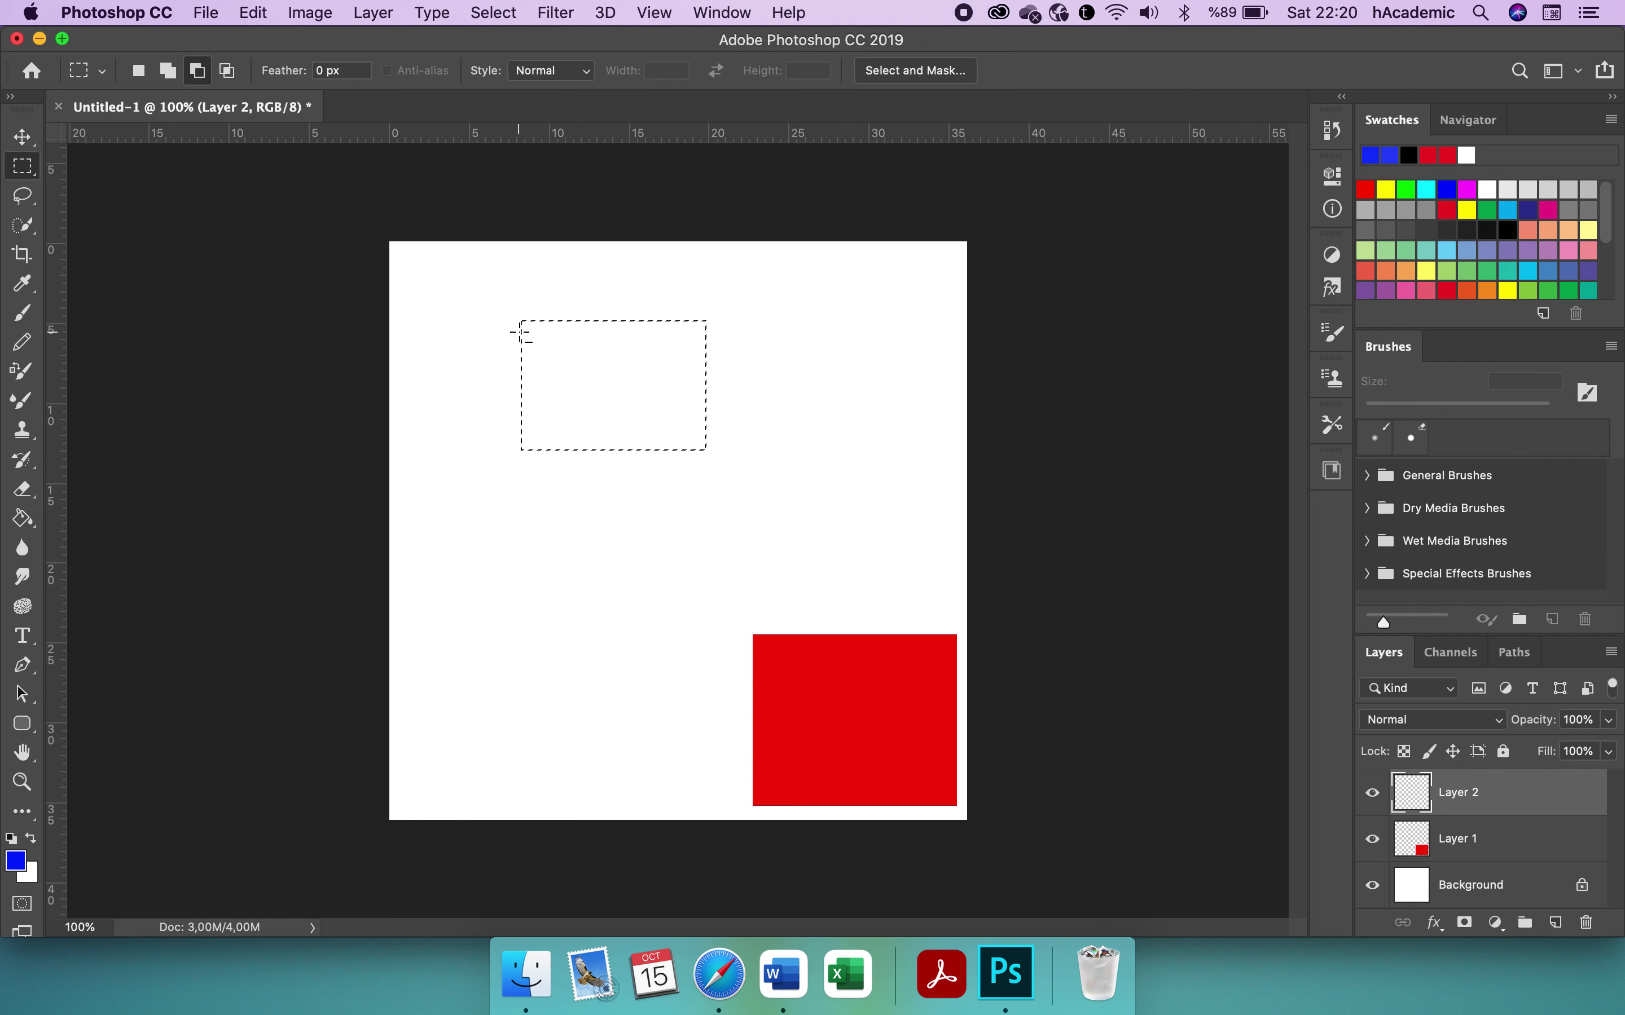
{"action": "key", "text": "alt"}
{"action": "key", "text": "alt"}
{"action": "key", "text": "alt"}
{"action": "key", "text": "alt"}
{"action": "key", "text": "alt"}
{"action": "key", "text": "alt"}
{"action": "key", "text": "alt"}
{"action": "left_click_drag", "start_coordinate": [572, 371], "coordinate": [689, 465]}
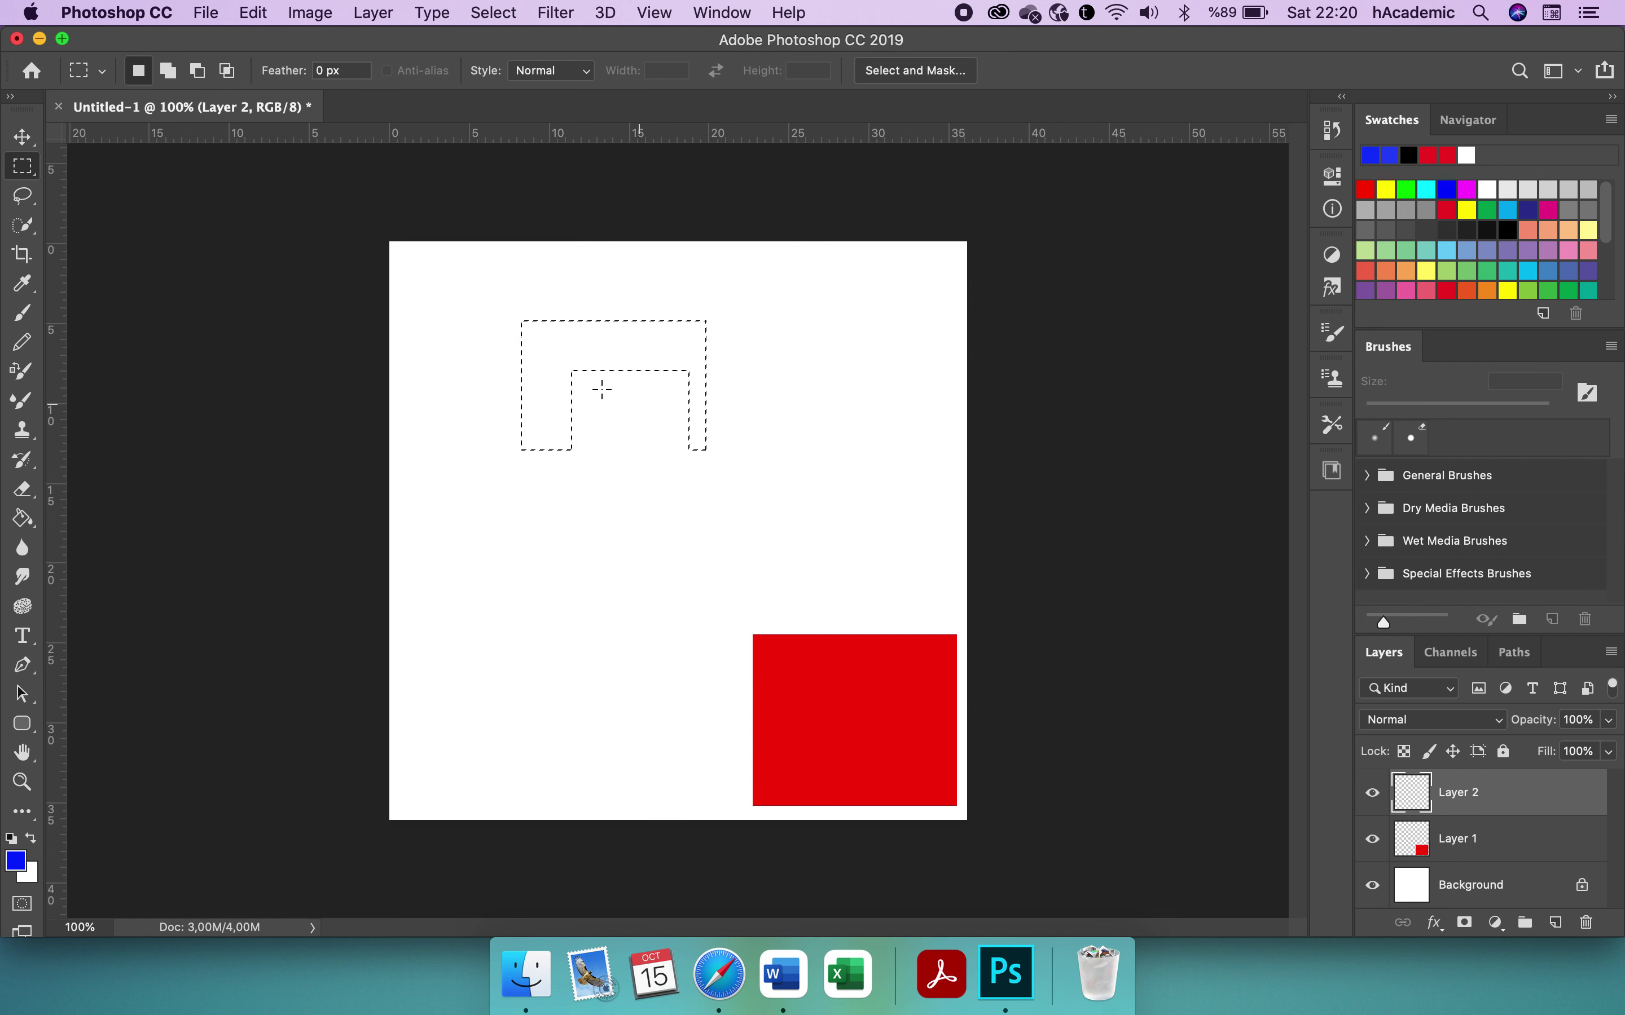
- Shift-add an upper-right rectangle and Alt-cut notches at the top-right and top-left
{"action": "left_click", "coordinate": [197, 70]}
{"action": "key", "text": "shift"}
{"action": "left_click_drag", "start_coordinate": [612, 278], "coordinate": [785, 394]}
{"action": "left_click_drag", "start_coordinate": [720, 260], "coordinate": [816, 342]}
{"action": "key", "text": "shift"}
{"action": "key", "text": "alt"}
{"action": "left_click_drag", "start_coordinate": [480, 272], "coordinate": [564, 366]}
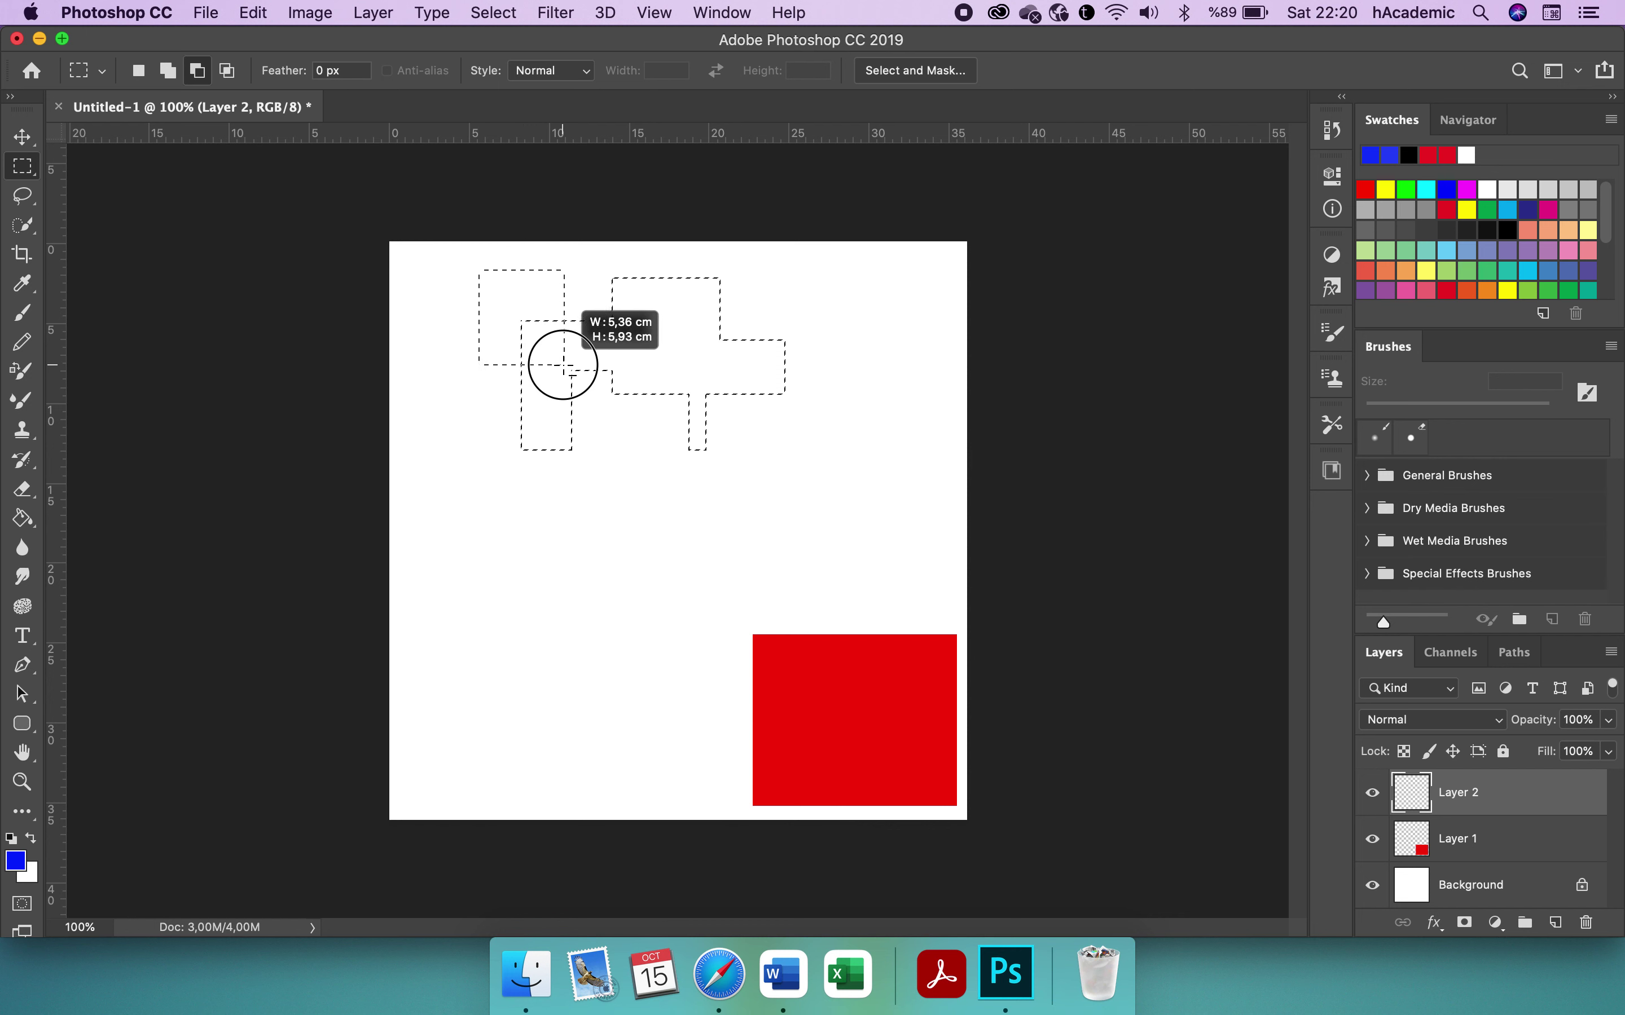
{"action": "key", "text": "alt"}
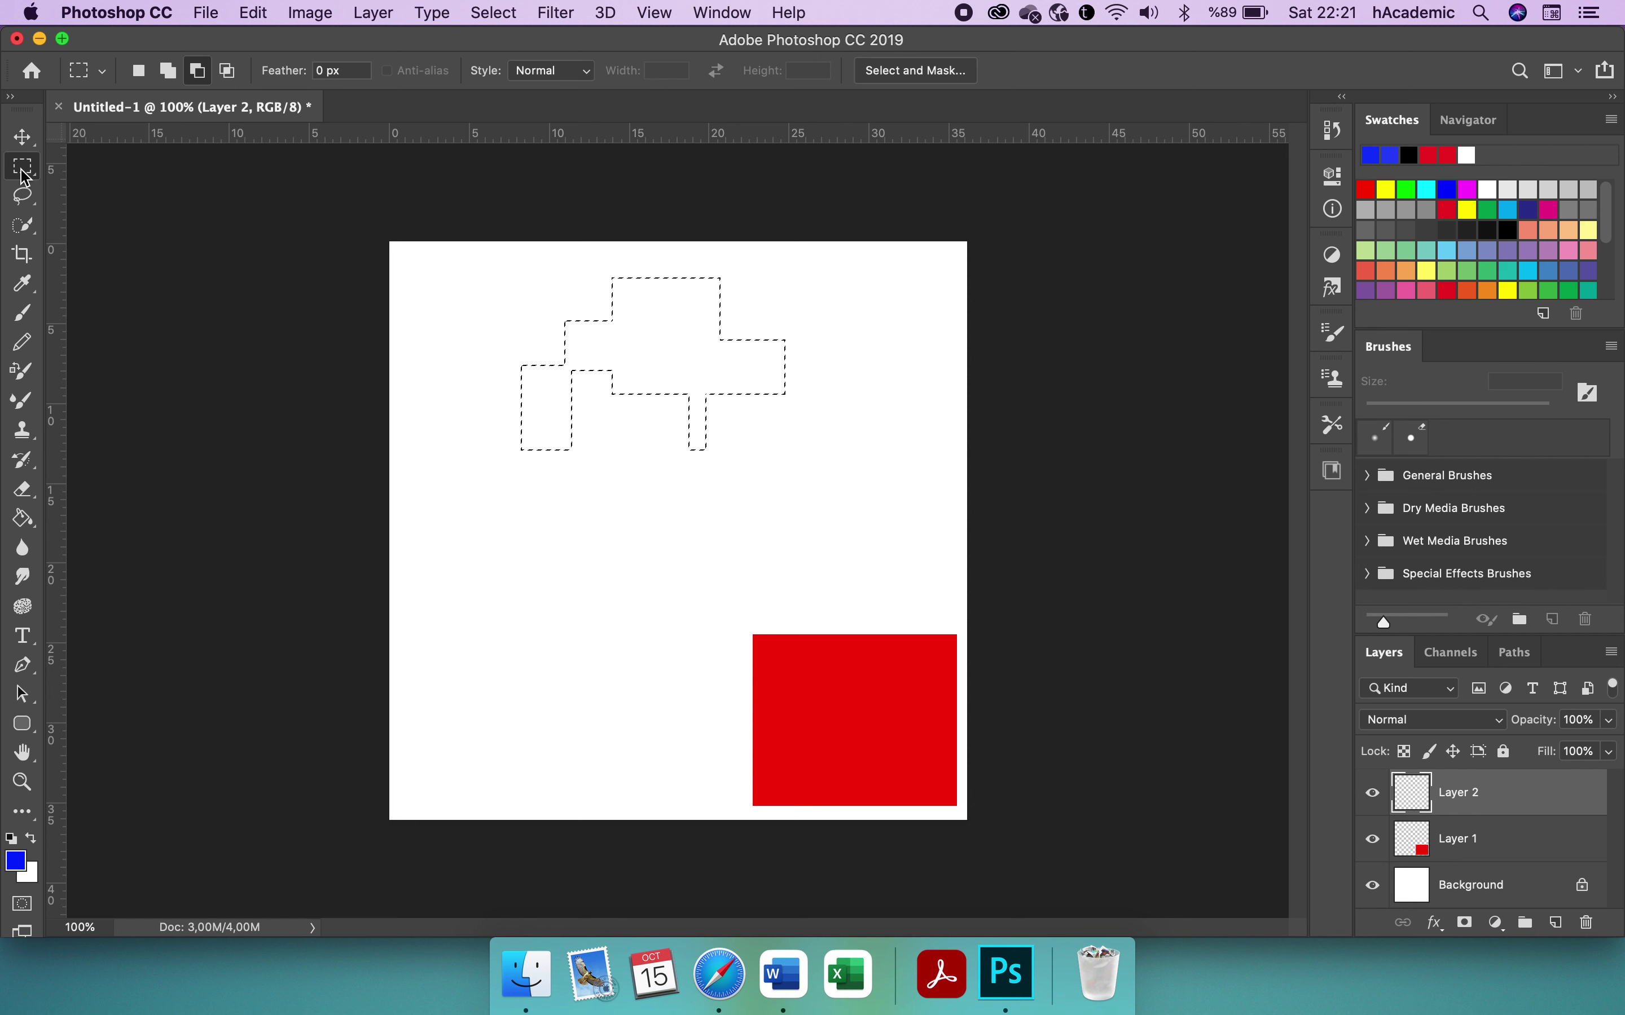
{"action": "left_click", "coordinate": [227, 70]}
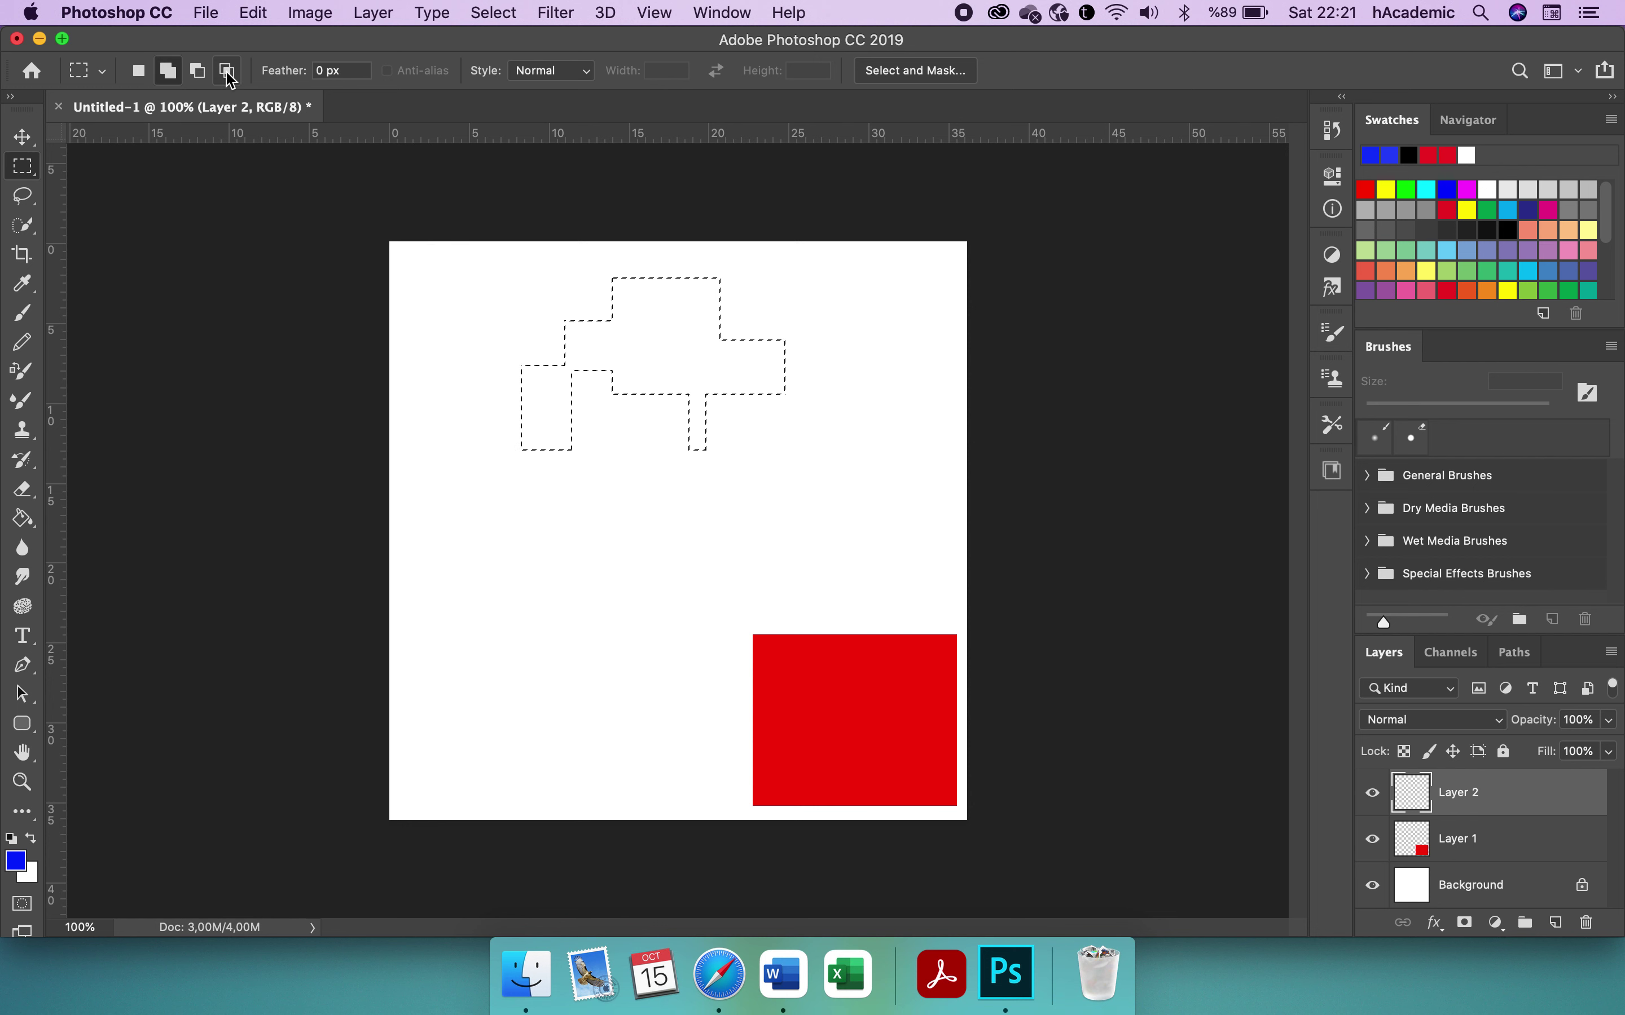
- Trim the compound selection to a small square by subtracting and intersecting with a narrow rectangle
{"action": "key", "text": "alt"}
{"action": "left_click_drag", "start_coordinate": [489, 406], "coordinate": [608, 470]}
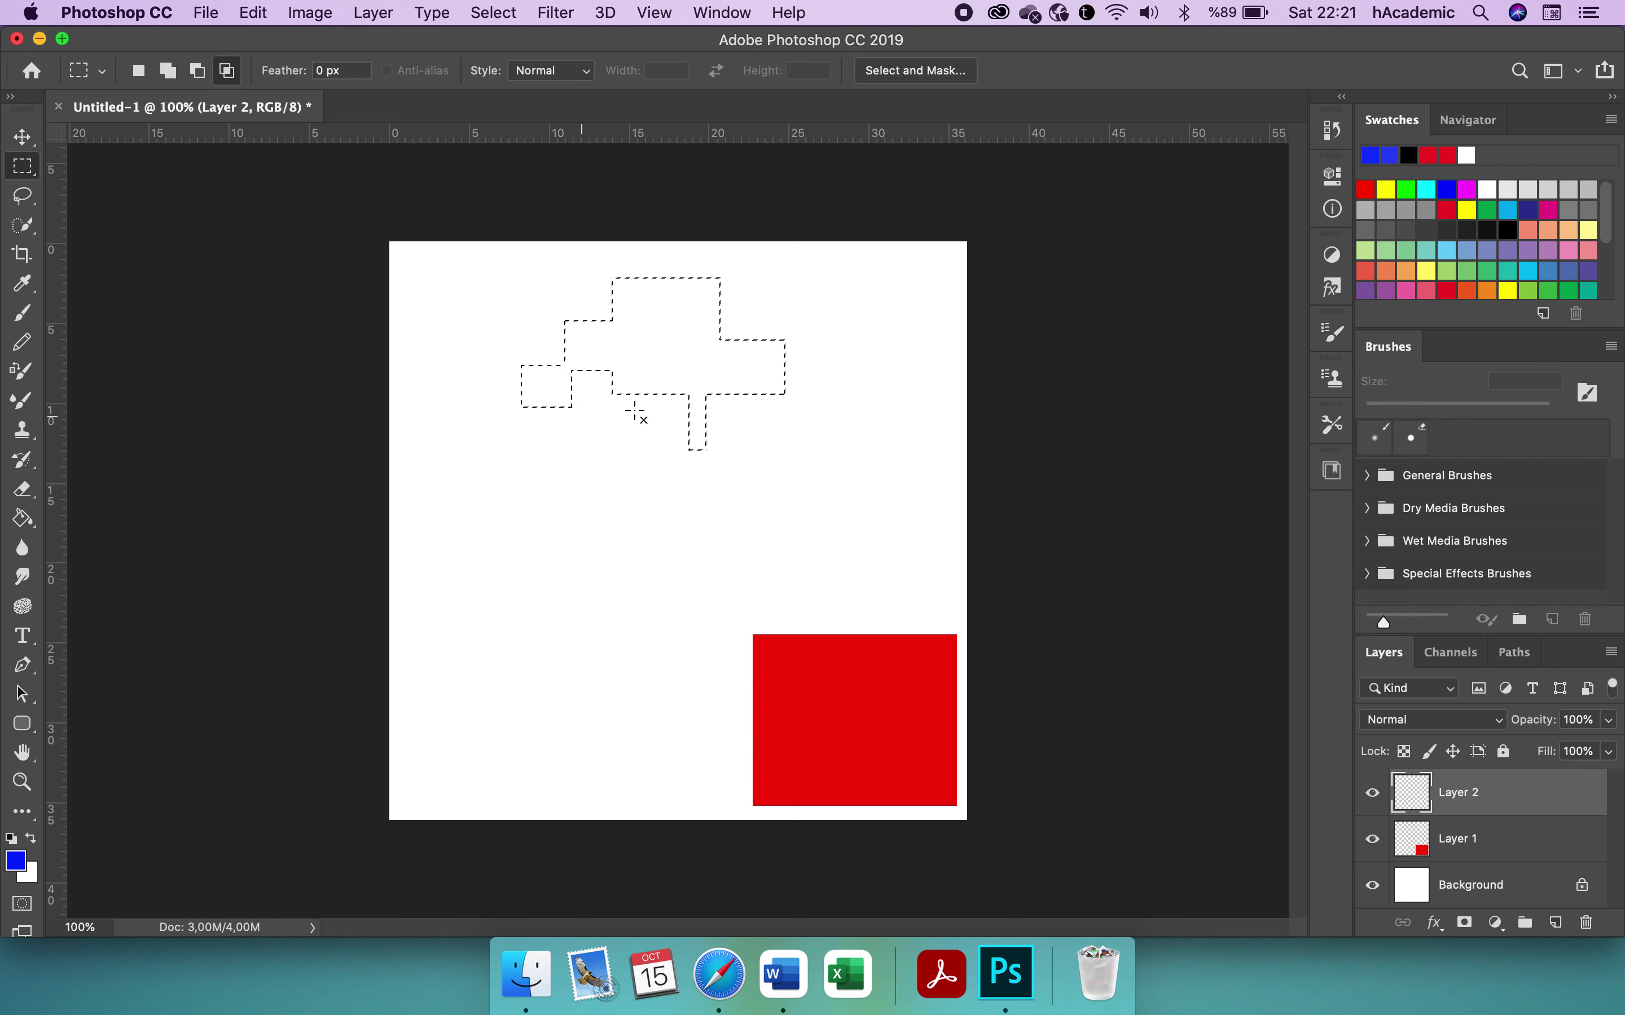
{"action": "left_click_drag", "start_coordinate": [795, 311], "coordinate": [744, 436]}
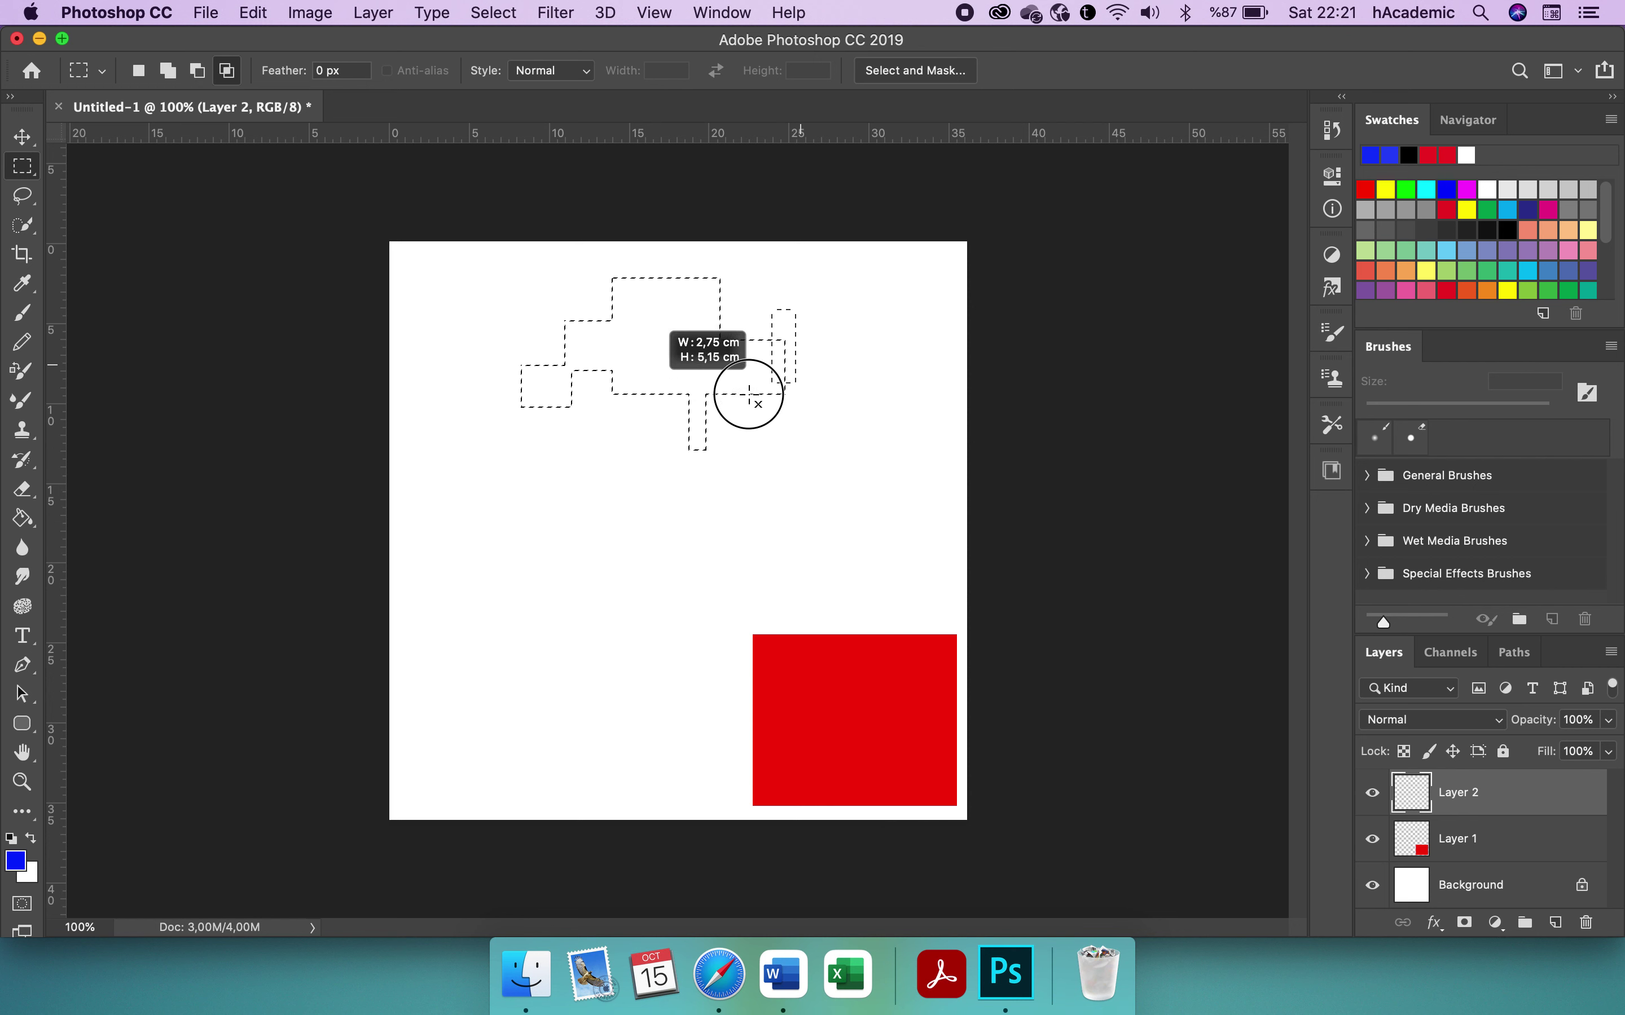
{"action": "left_click_drag", "start_coordinate": [744, 437], "coordinate": [742, 434]}
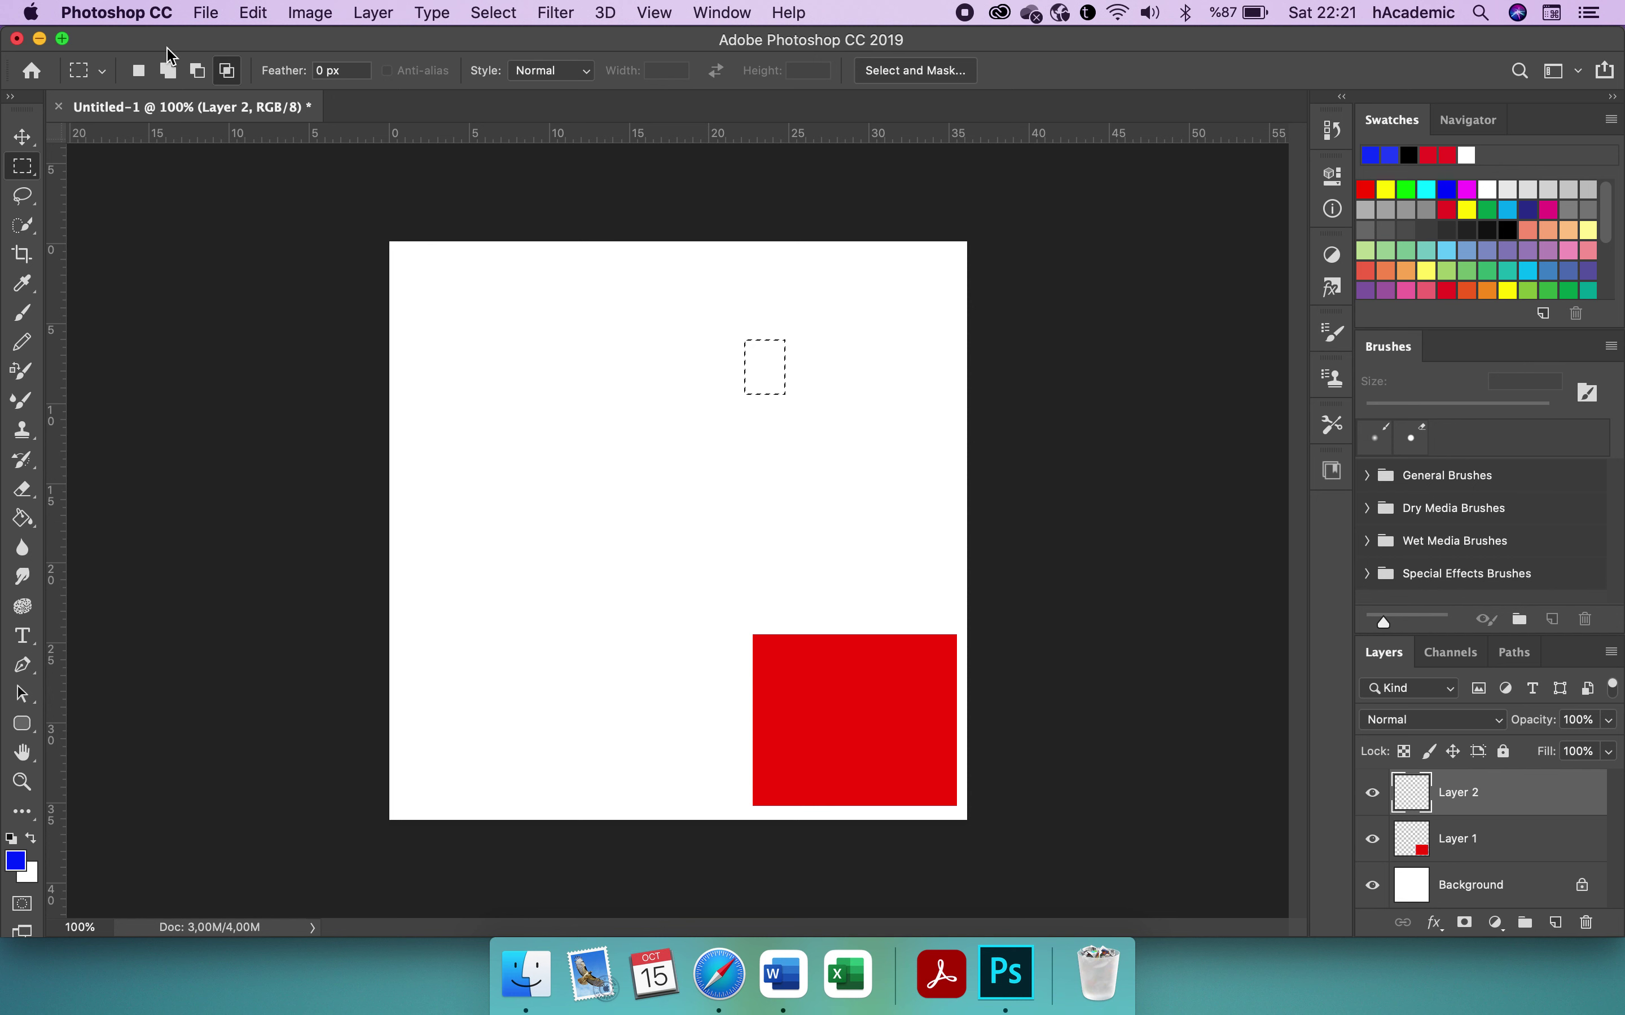
{"action": "left_click", "coordinate": [317, 71]}
{"action": "left_click", "coordinate": [138, 69]}
- Set Feather to 10 px and draw a rectangle in the upper middle of the canvas
{"action": "mouse_move", "coordinate": [551, 314]}
{"action": "left_mouse_down"}
{"action": "mouse_move", "coordinate": [682, 464]}
{"action": "mouse_move", "coordinate": [735, 490]}
{"action": "left_mouse_up"}
{"action": "type", "text": "1"}
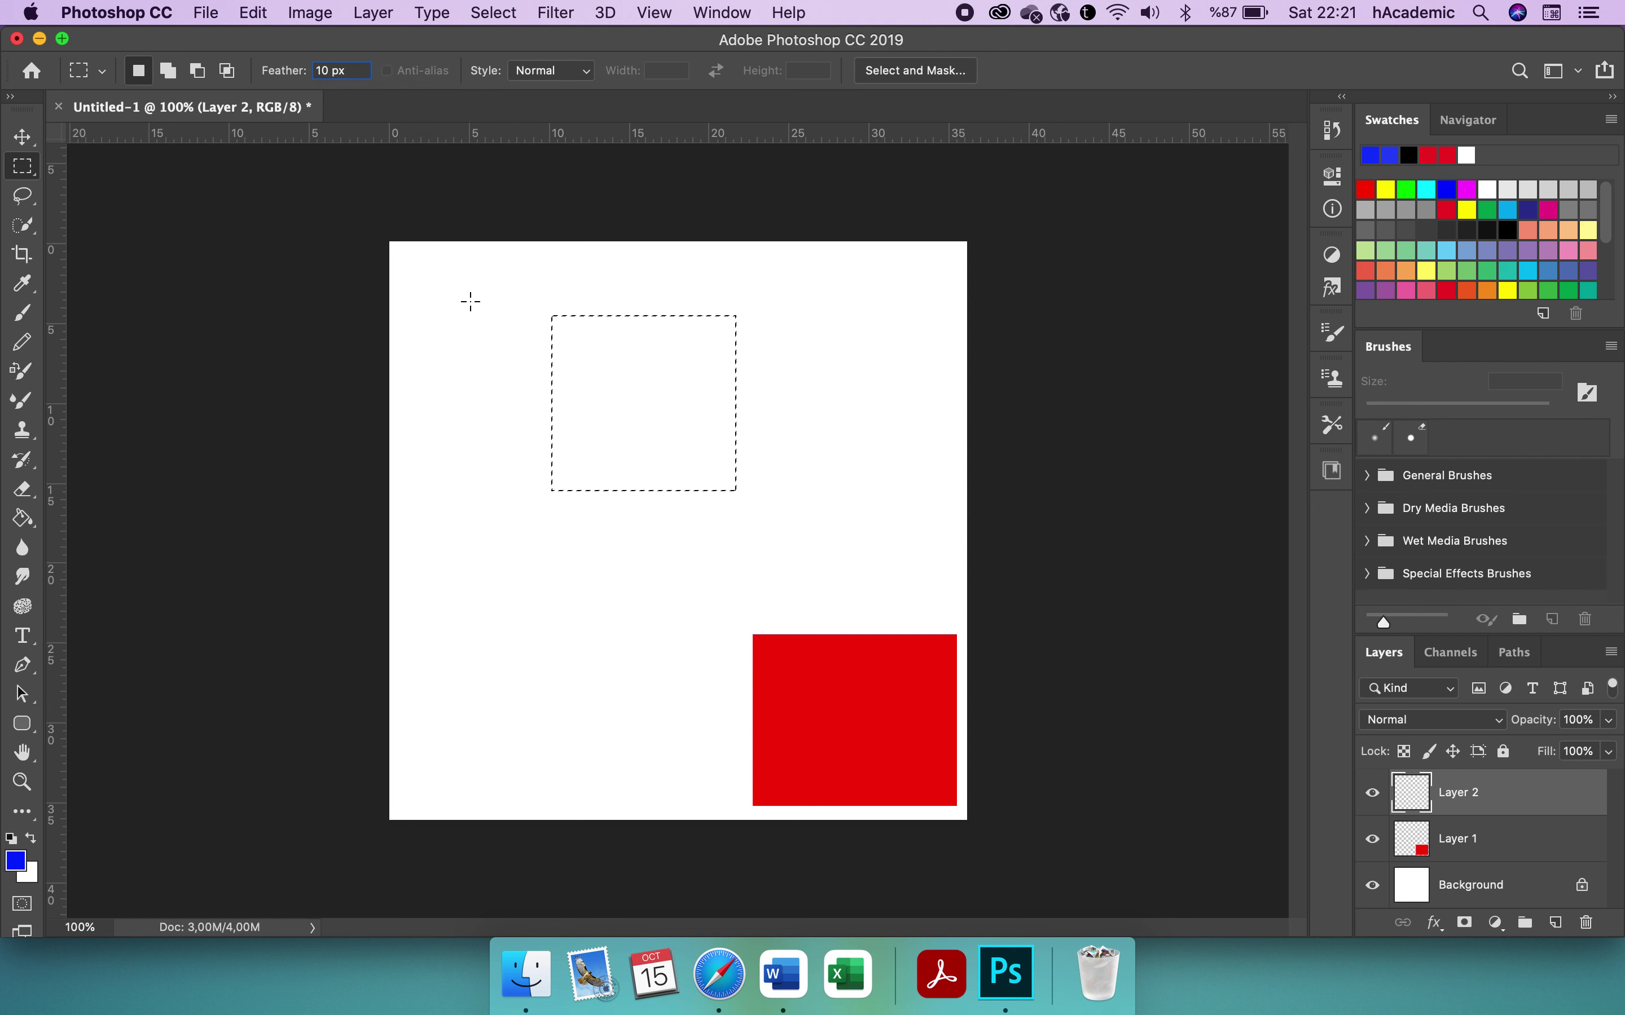
{"action": "left_click_drag", "start_coordinate": [558, 283], "coordinate": [784, 475]}
- Fill the feathered selection with red via Edit > Fill, then select the Feather value to reset it
{"action": "left_click", "coordinate": [252, 13]}
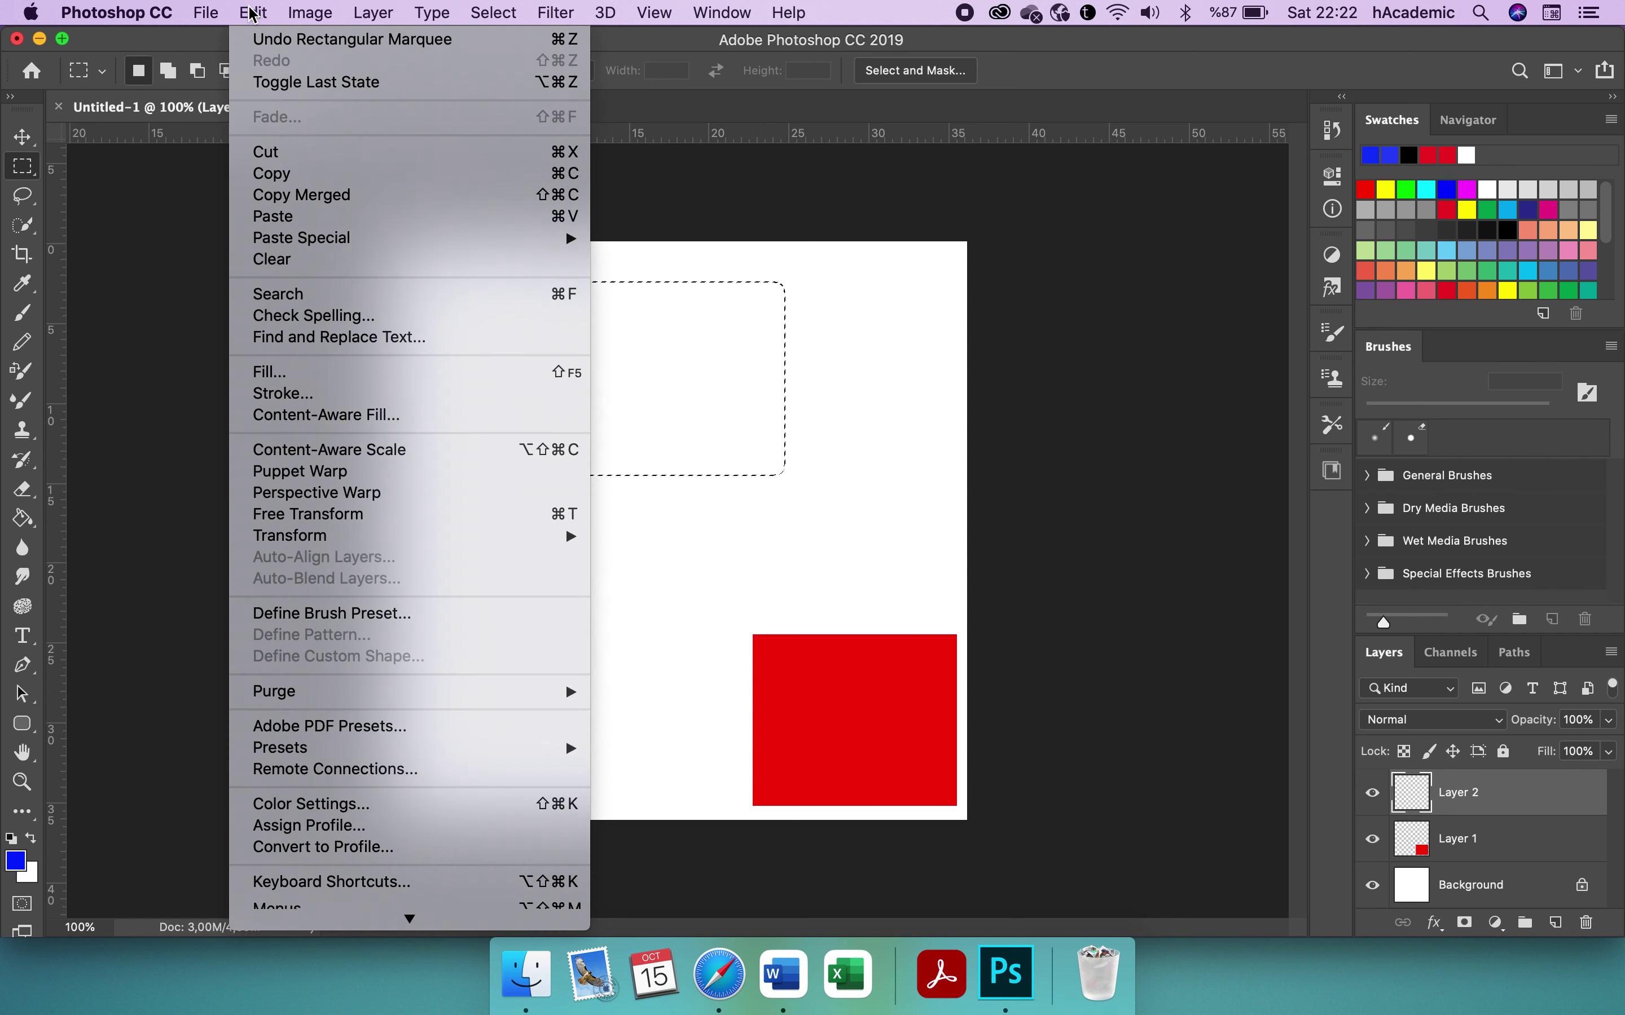
{"action": "left_click", "coordinate": [343, 374]}
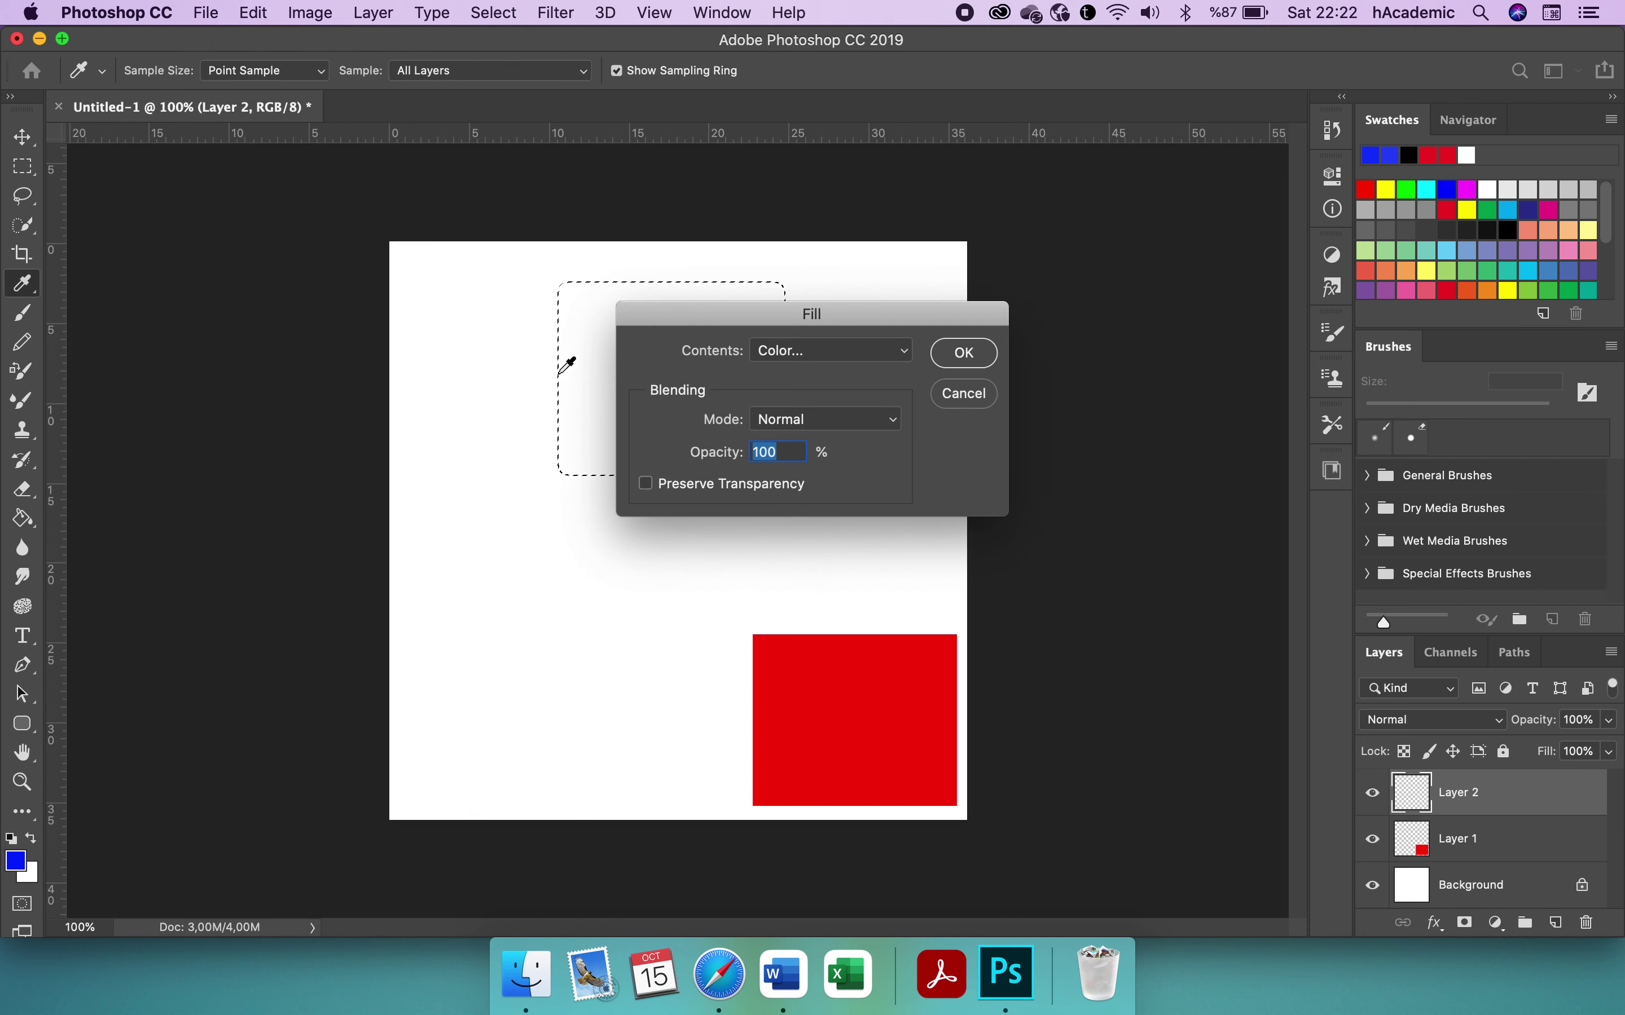
{"action": "left_click", "coordinate": [958, 358]}
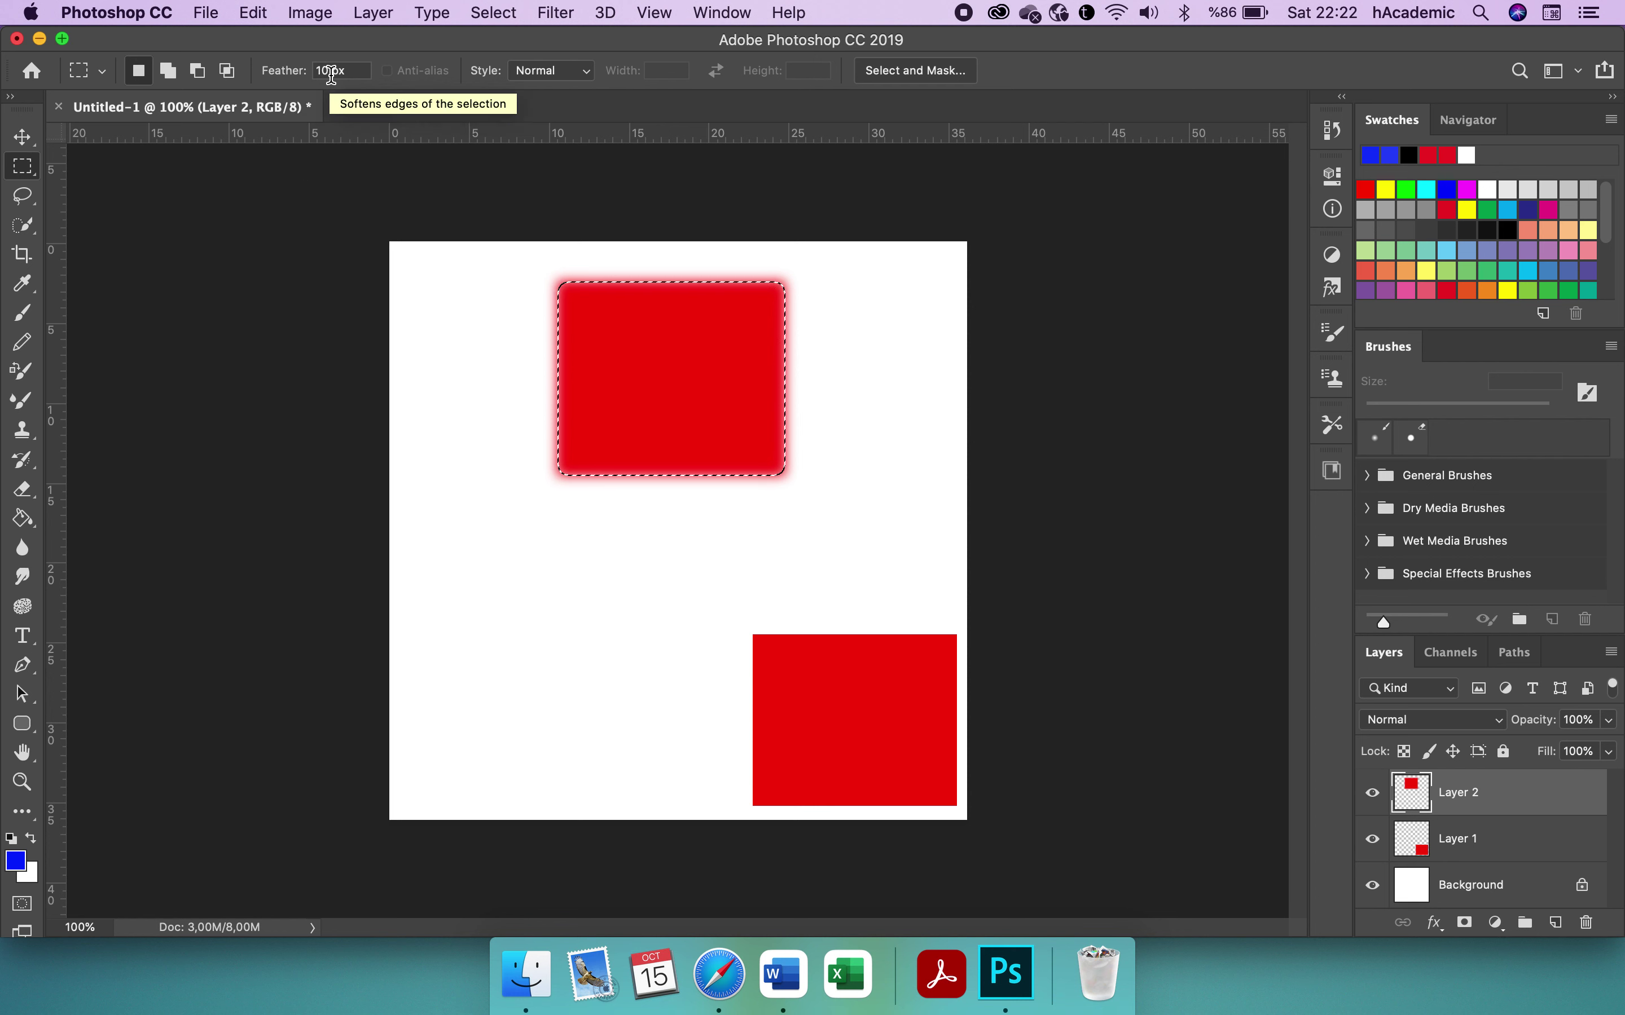
{"action": "double_click", "coordinate": [322, 71]}
- Reset the marquee feather to 0 px and deselect the soft red rectangle
{"action": "type", "text": "0"}
{"action": "key", "text": "Return"}
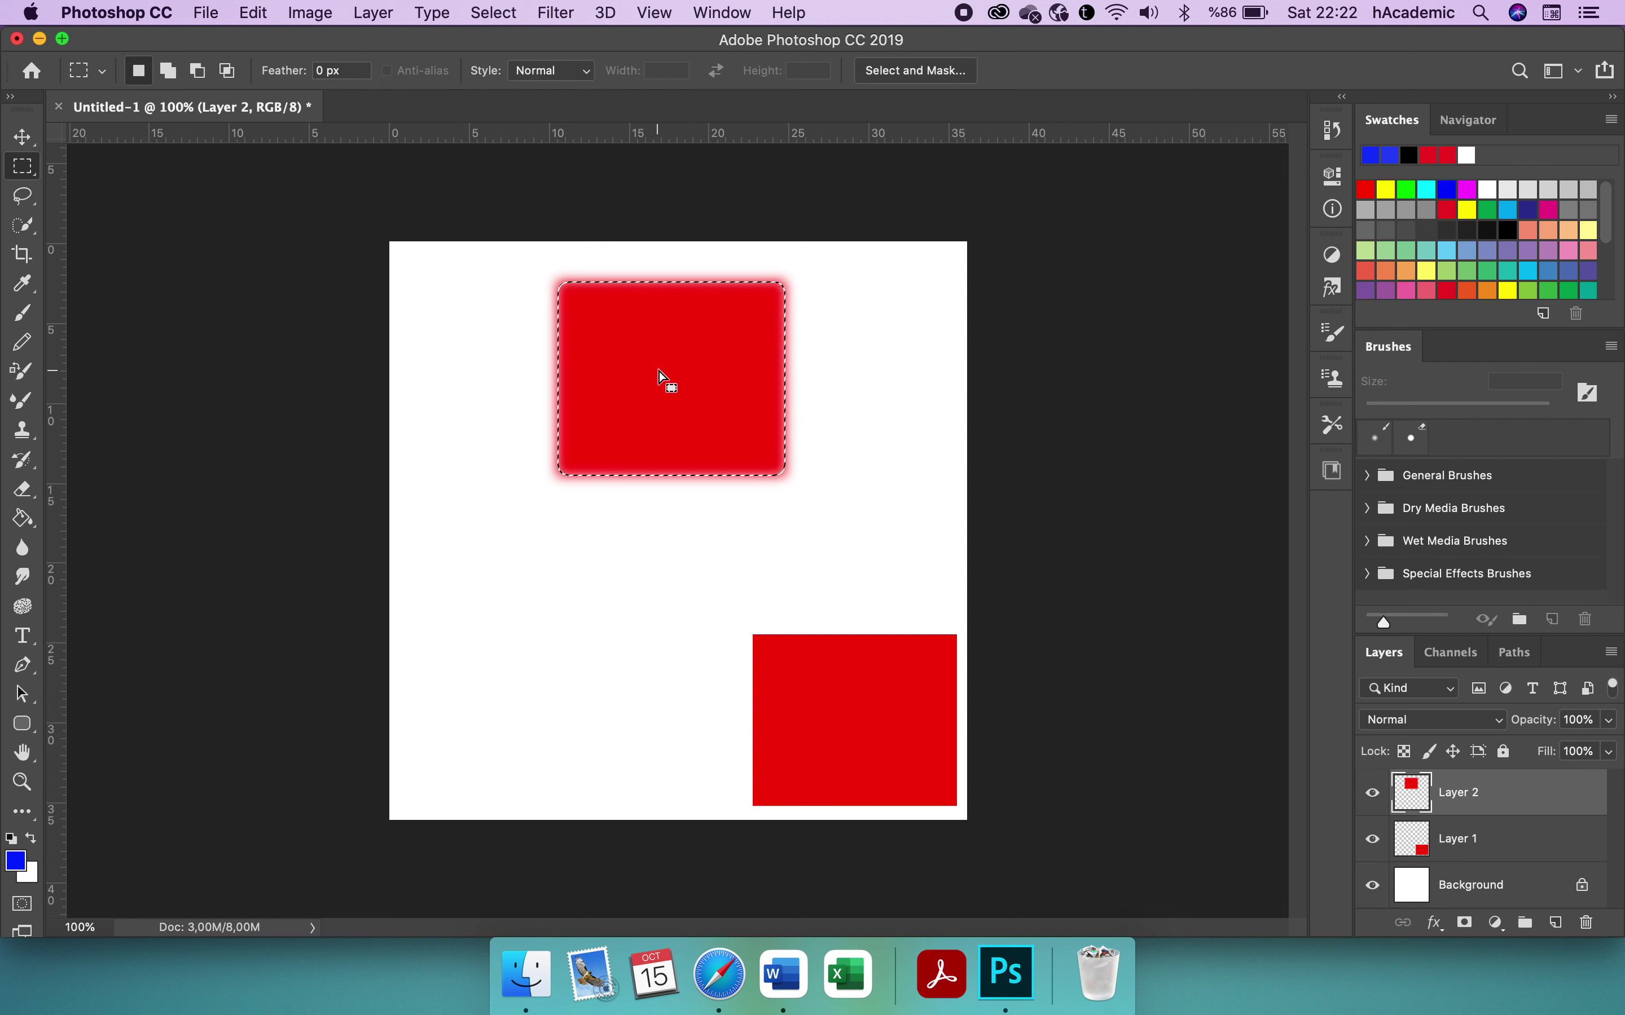
{"action": "left_click", "coordinate": [536, 445]}
- Move the soft-edged red rectangle down to the lower left, beside the sharp one
{"action": "key", "text": "v"}
{"action": "left_click_drag", "start_coordinate": [655, 387], "coordinate": [519, 724]}
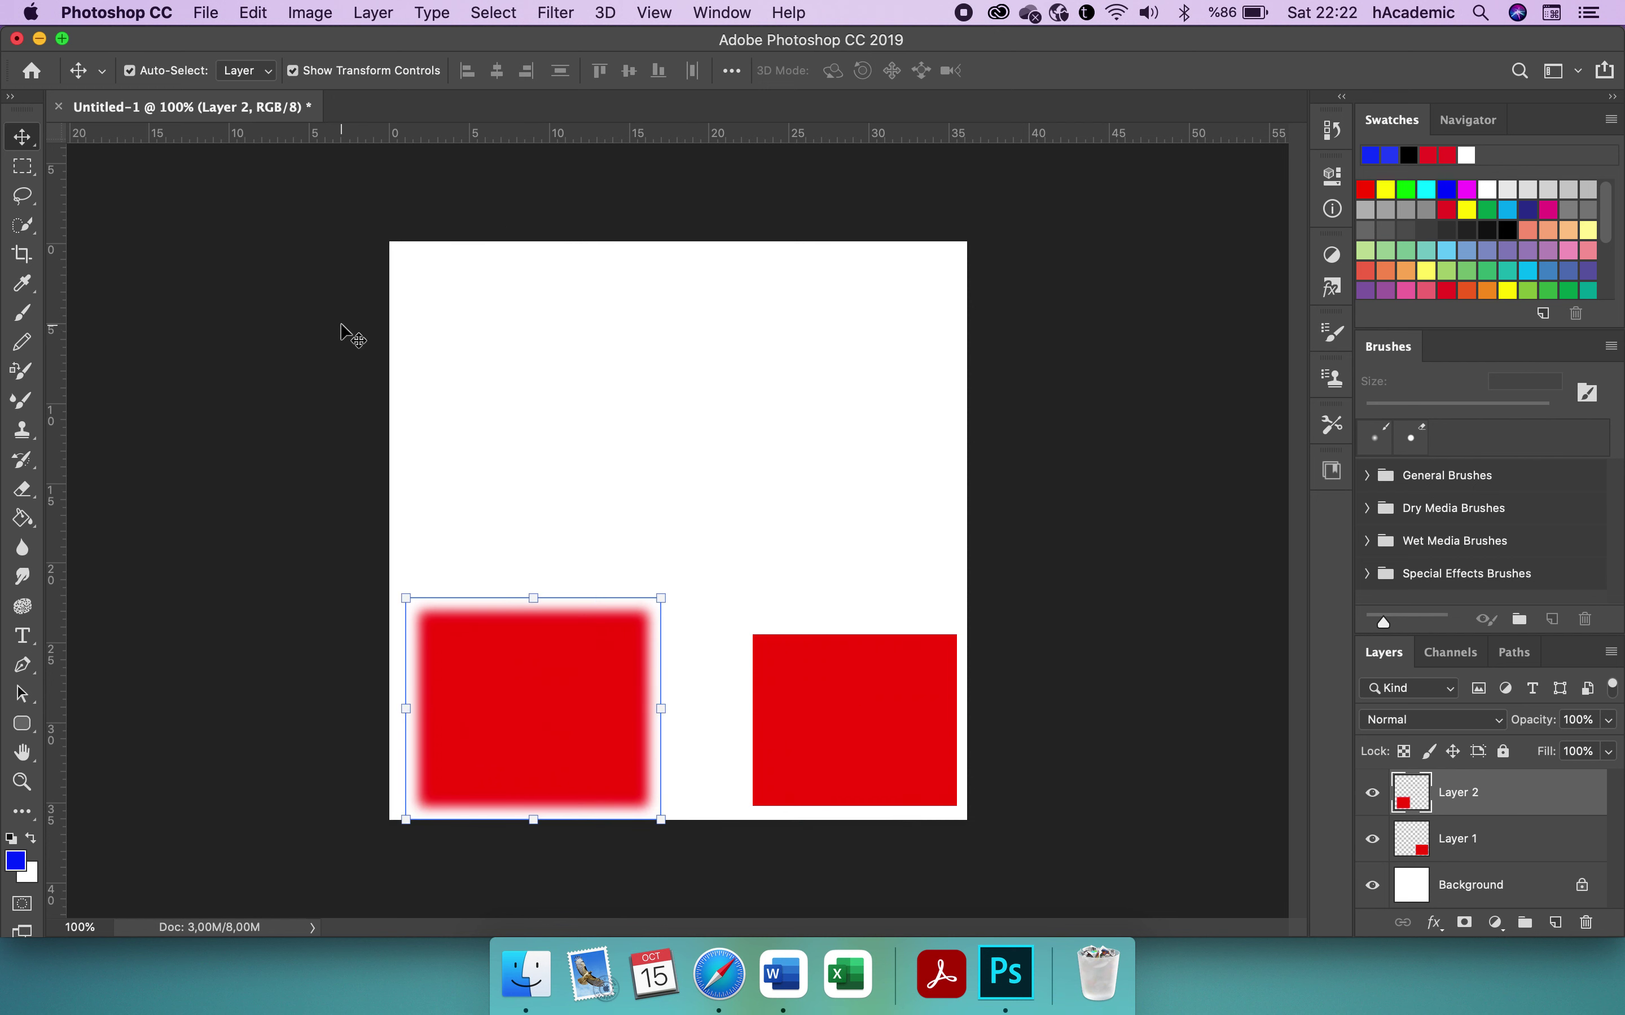
{"action": "key", "text": "m"}
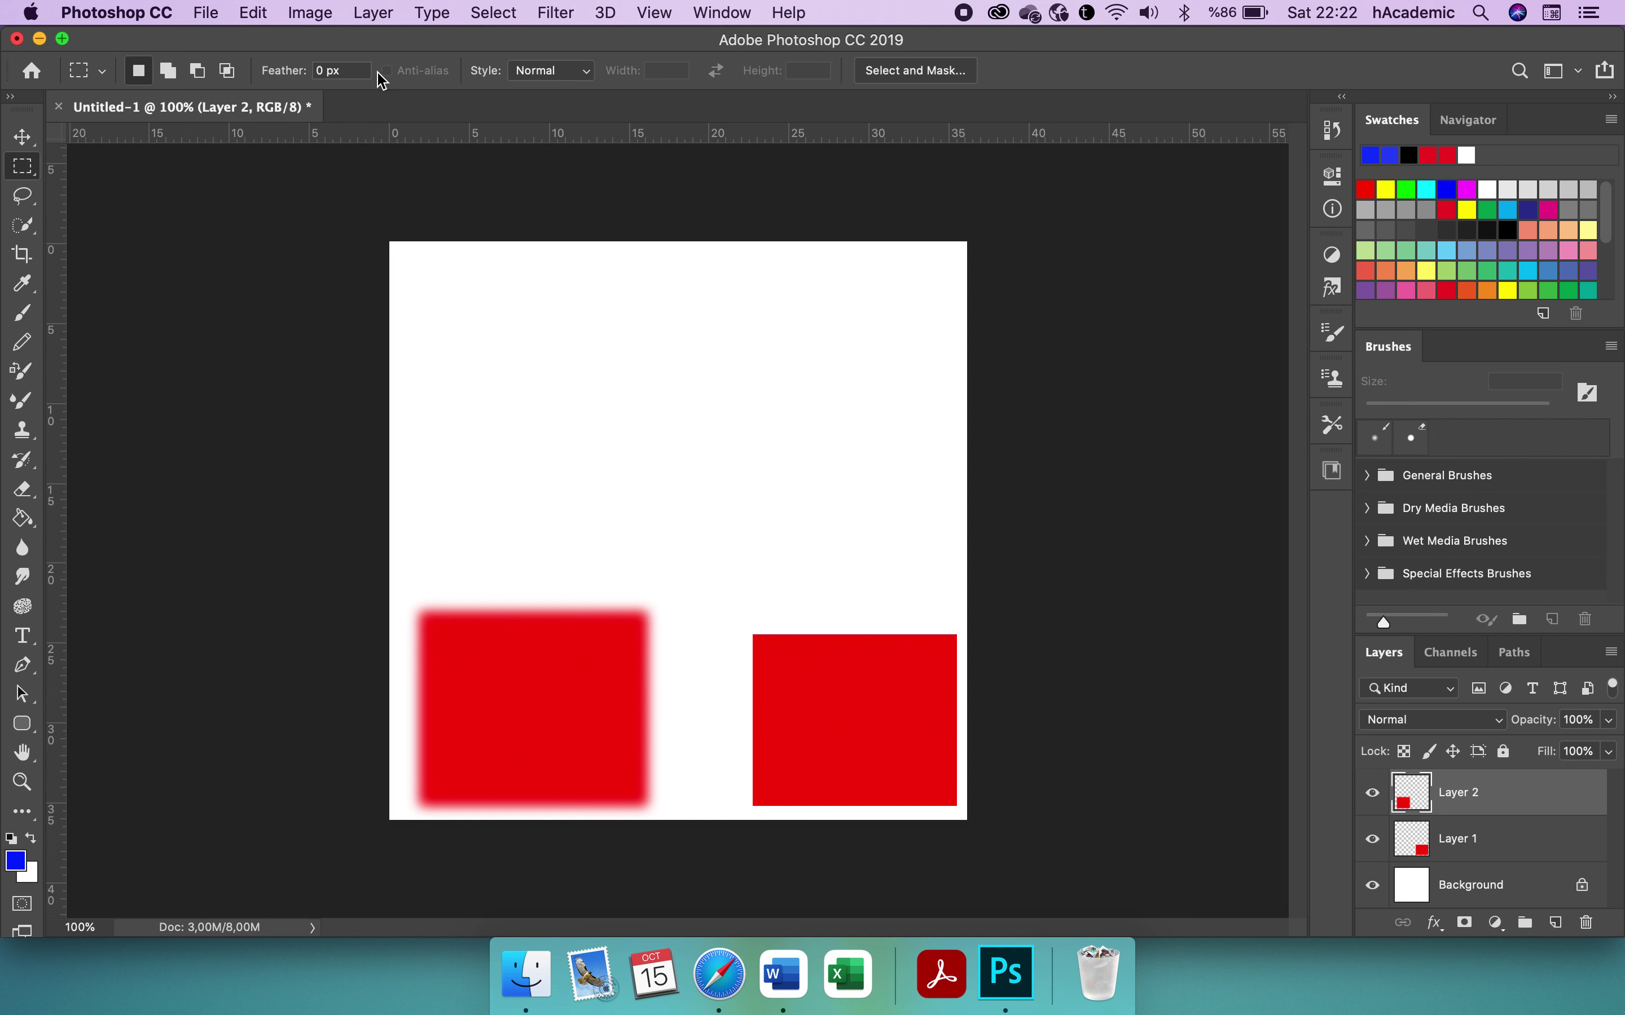
- Set the marquee style to Fixed Ratio 1:2 and draw a tall selection about 8.33 × 16.65 cm
{"action": "left_click", "coordinate": [583, 71]}
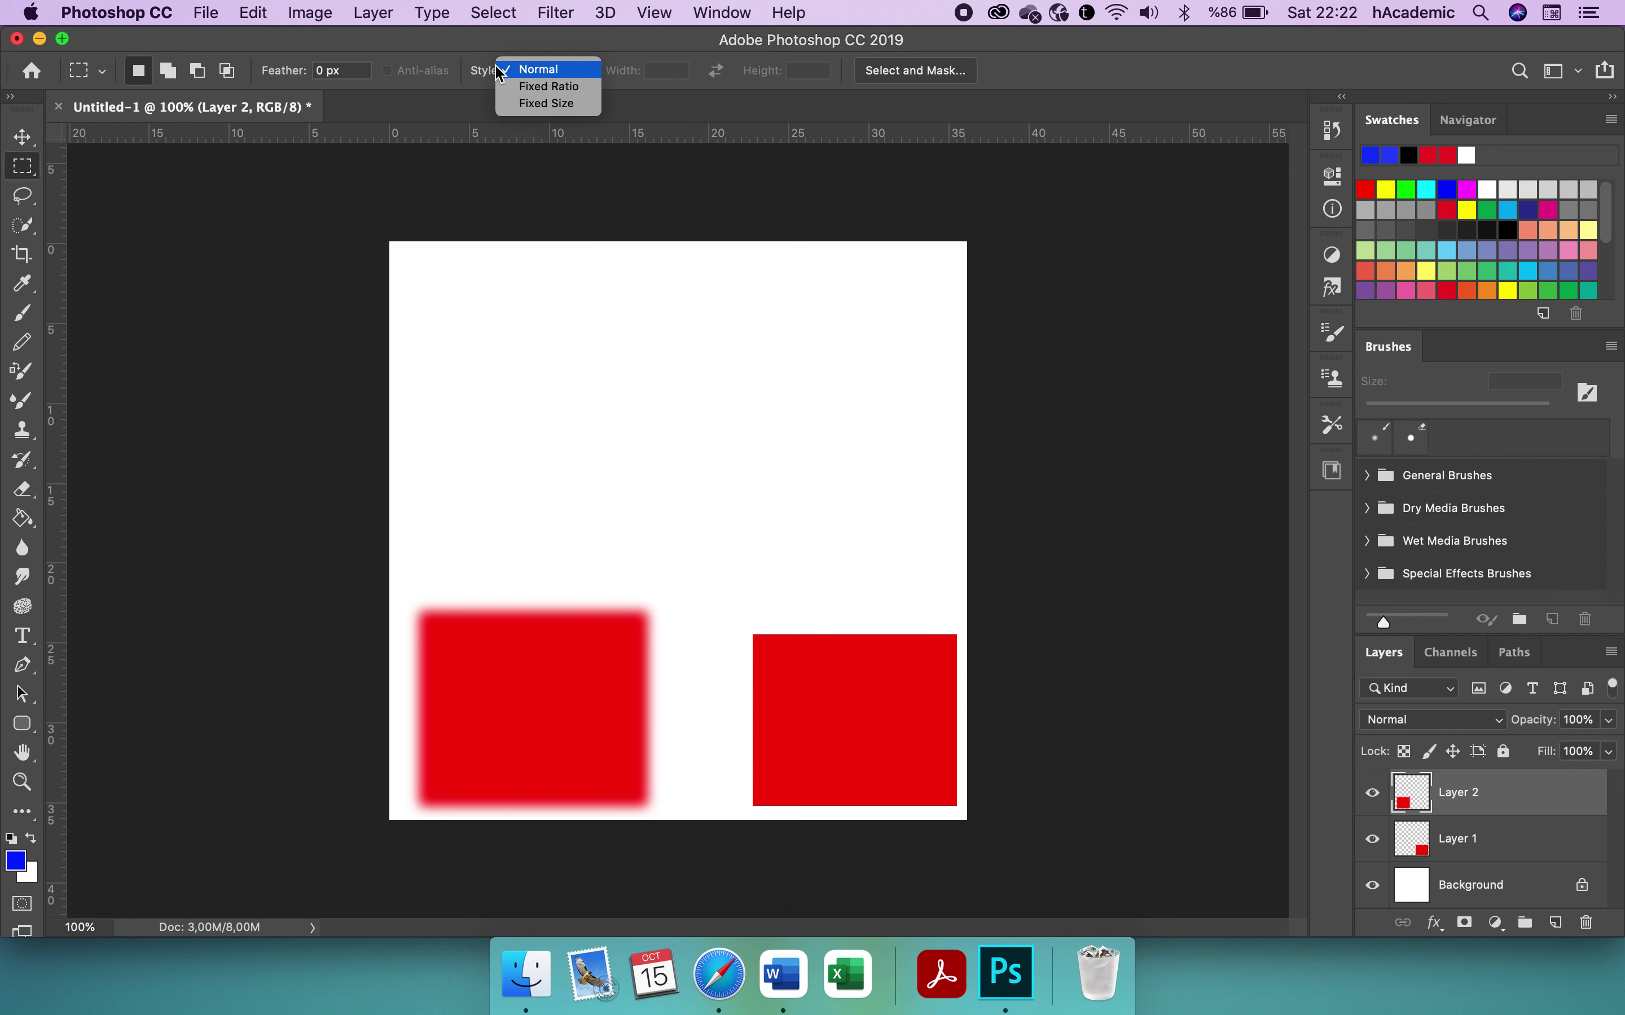
{"action": "left_click", "coordinate": [472, 78]}
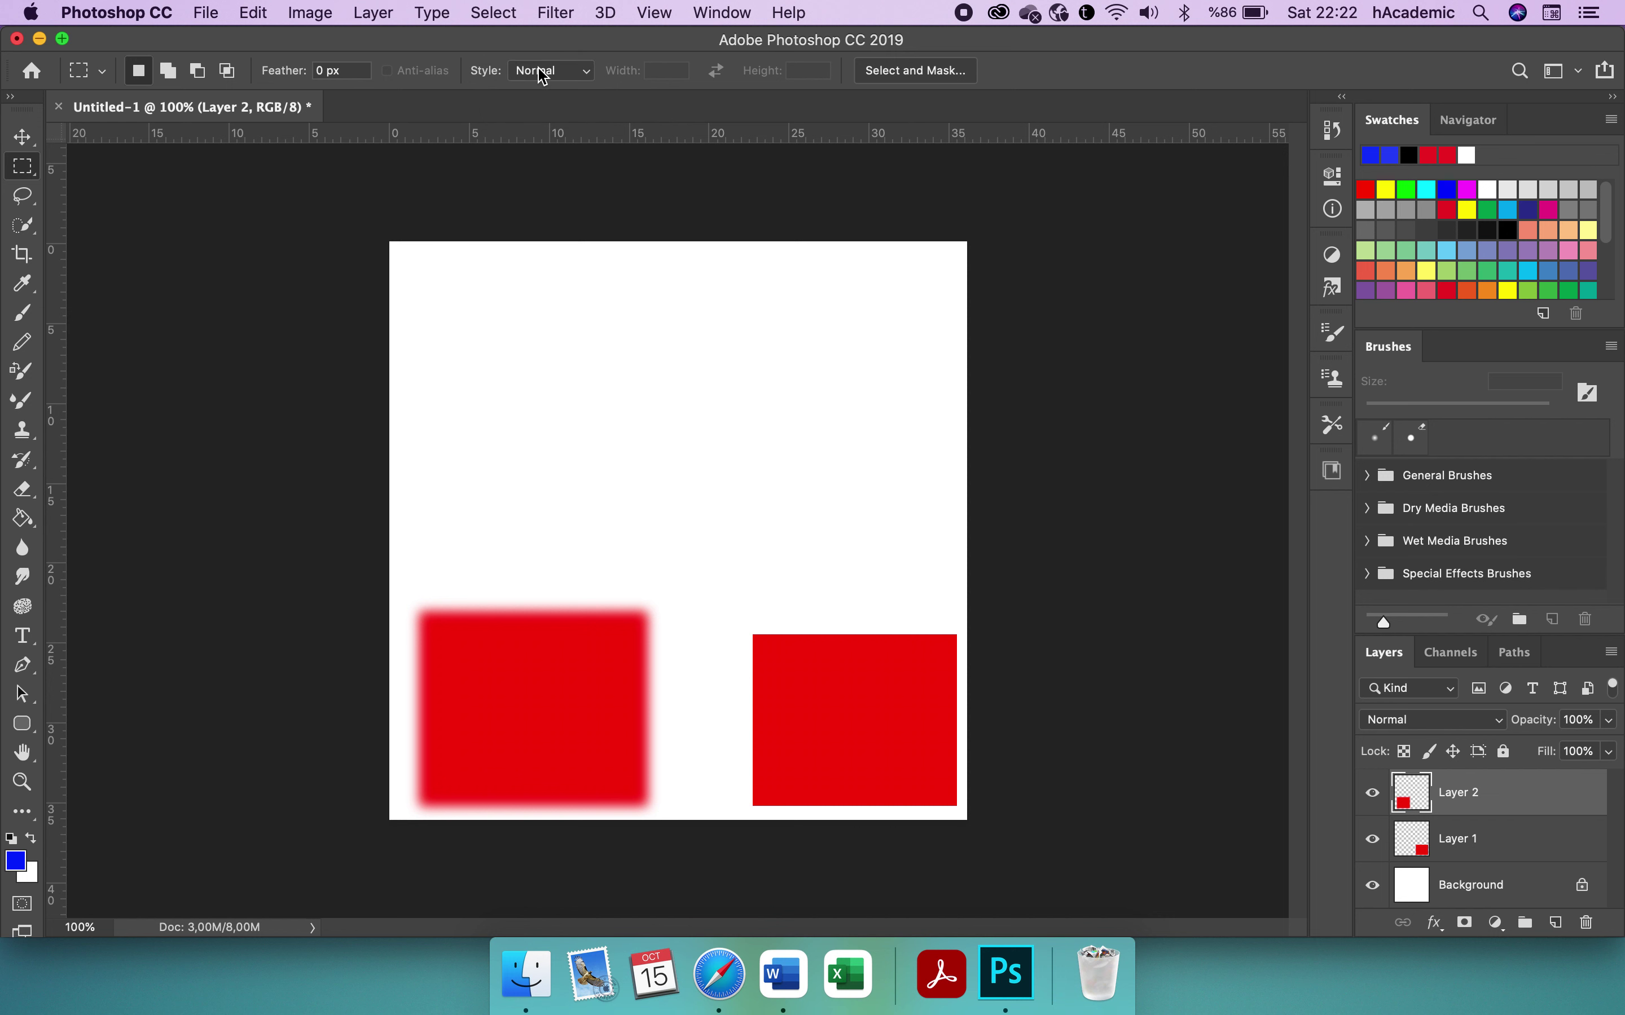
{"action": "left_click", "coordinate": [587, 75]}
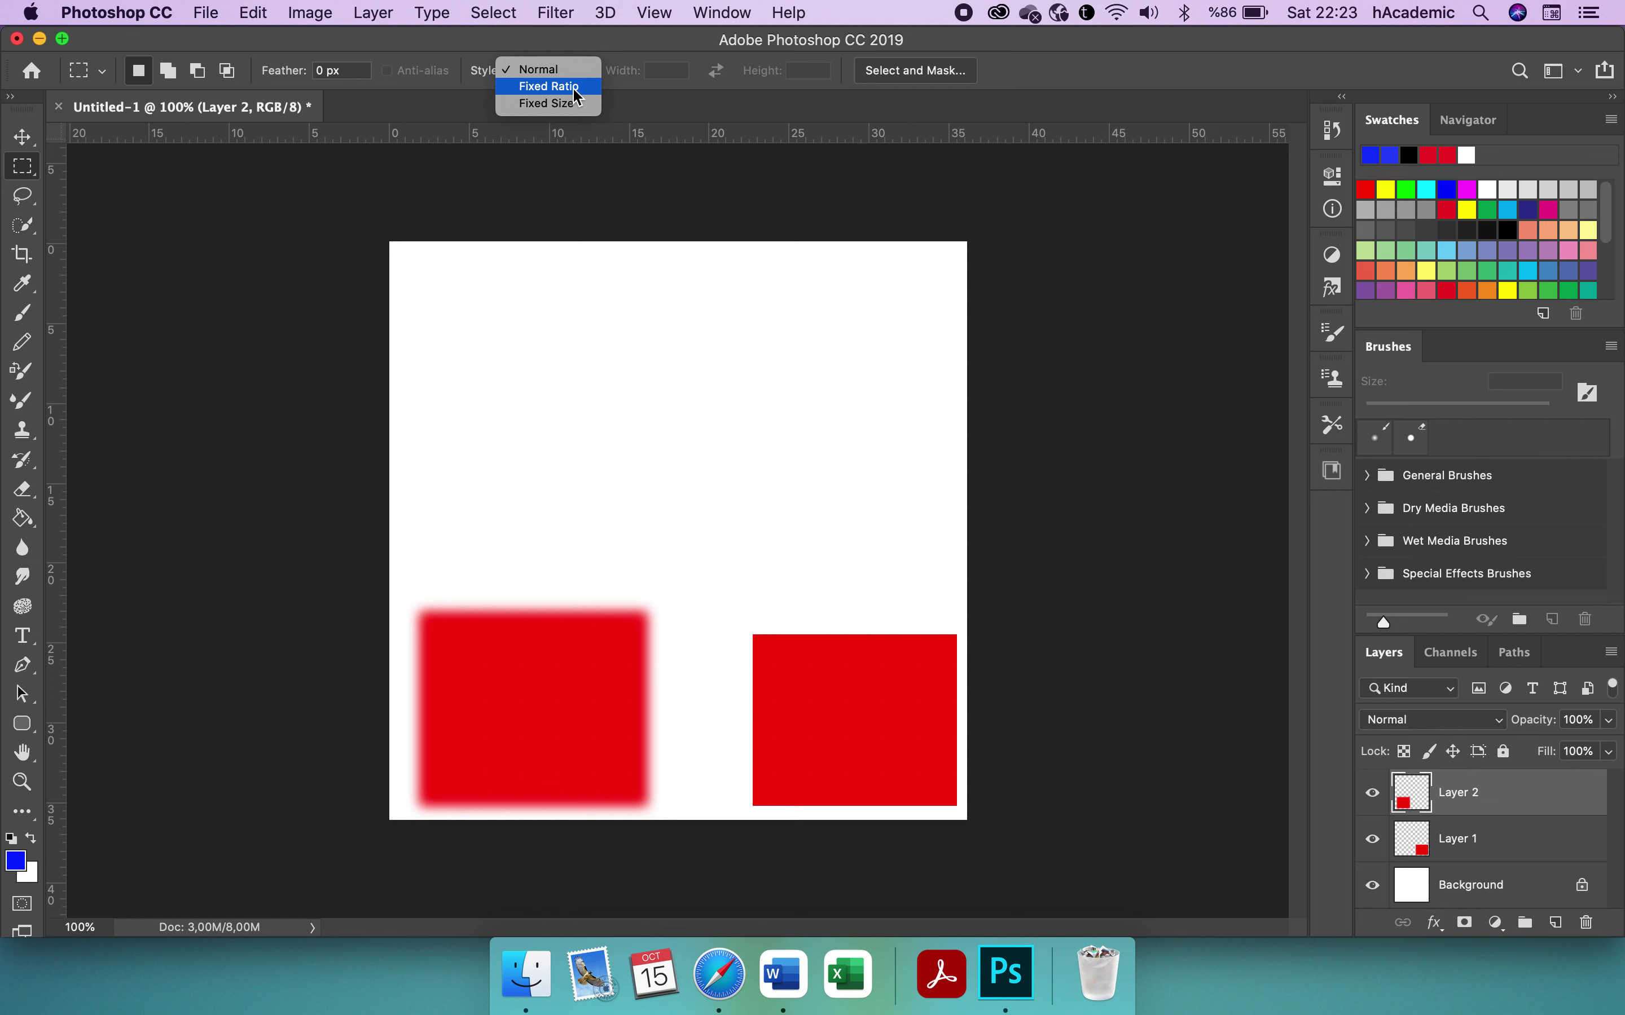
{"action": "left_click", "coordinate": [544, 88]}
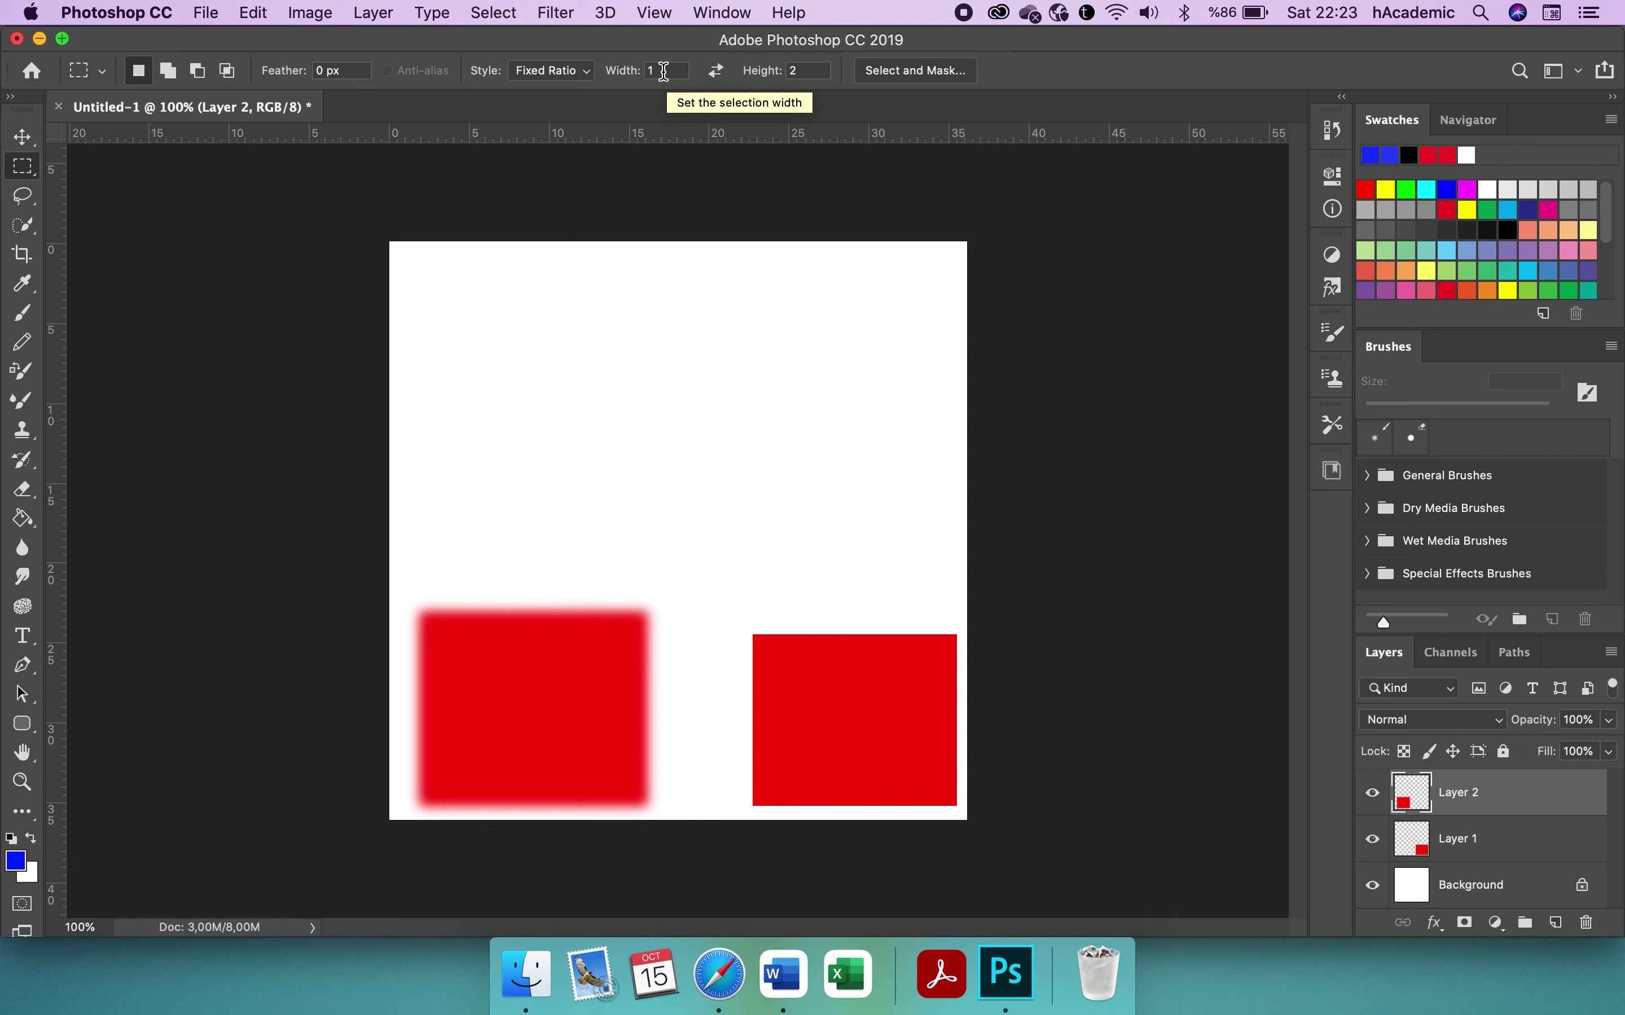
{"action": "left_click_drag", "start_coordinate": [525, 281], "coordinate": [822, 546]}
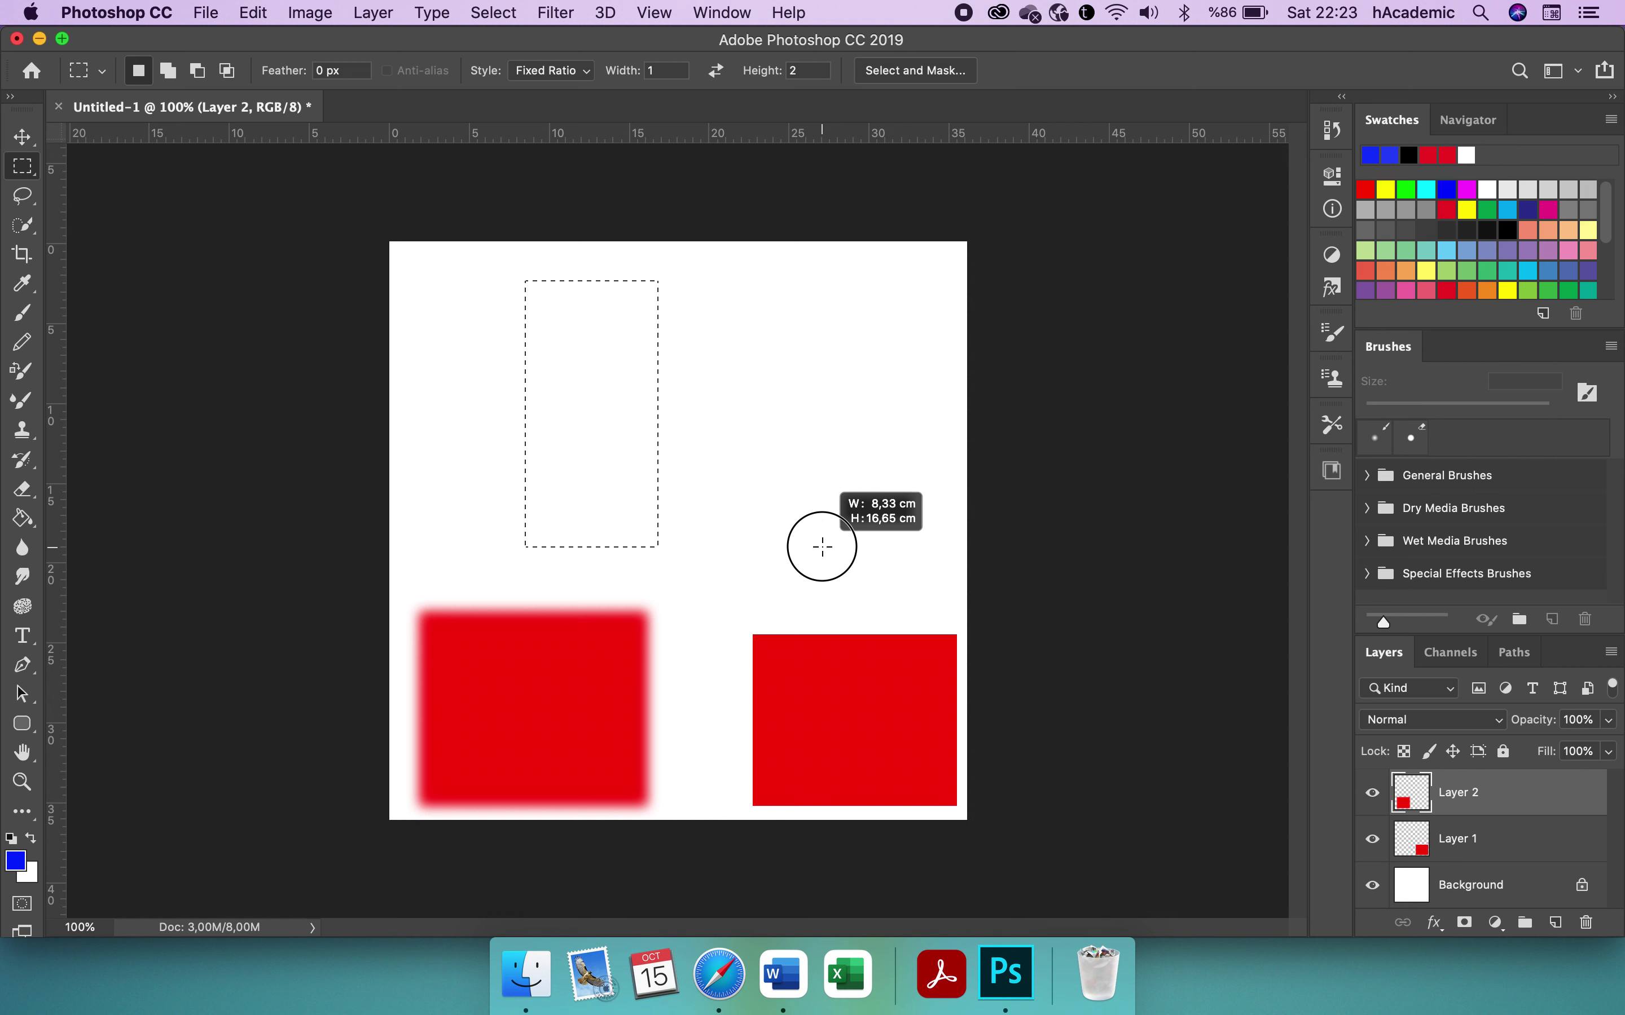
{"action": "left_click_drag", "start_coordinate": [822, 546], "coordinate": [822, 547]}
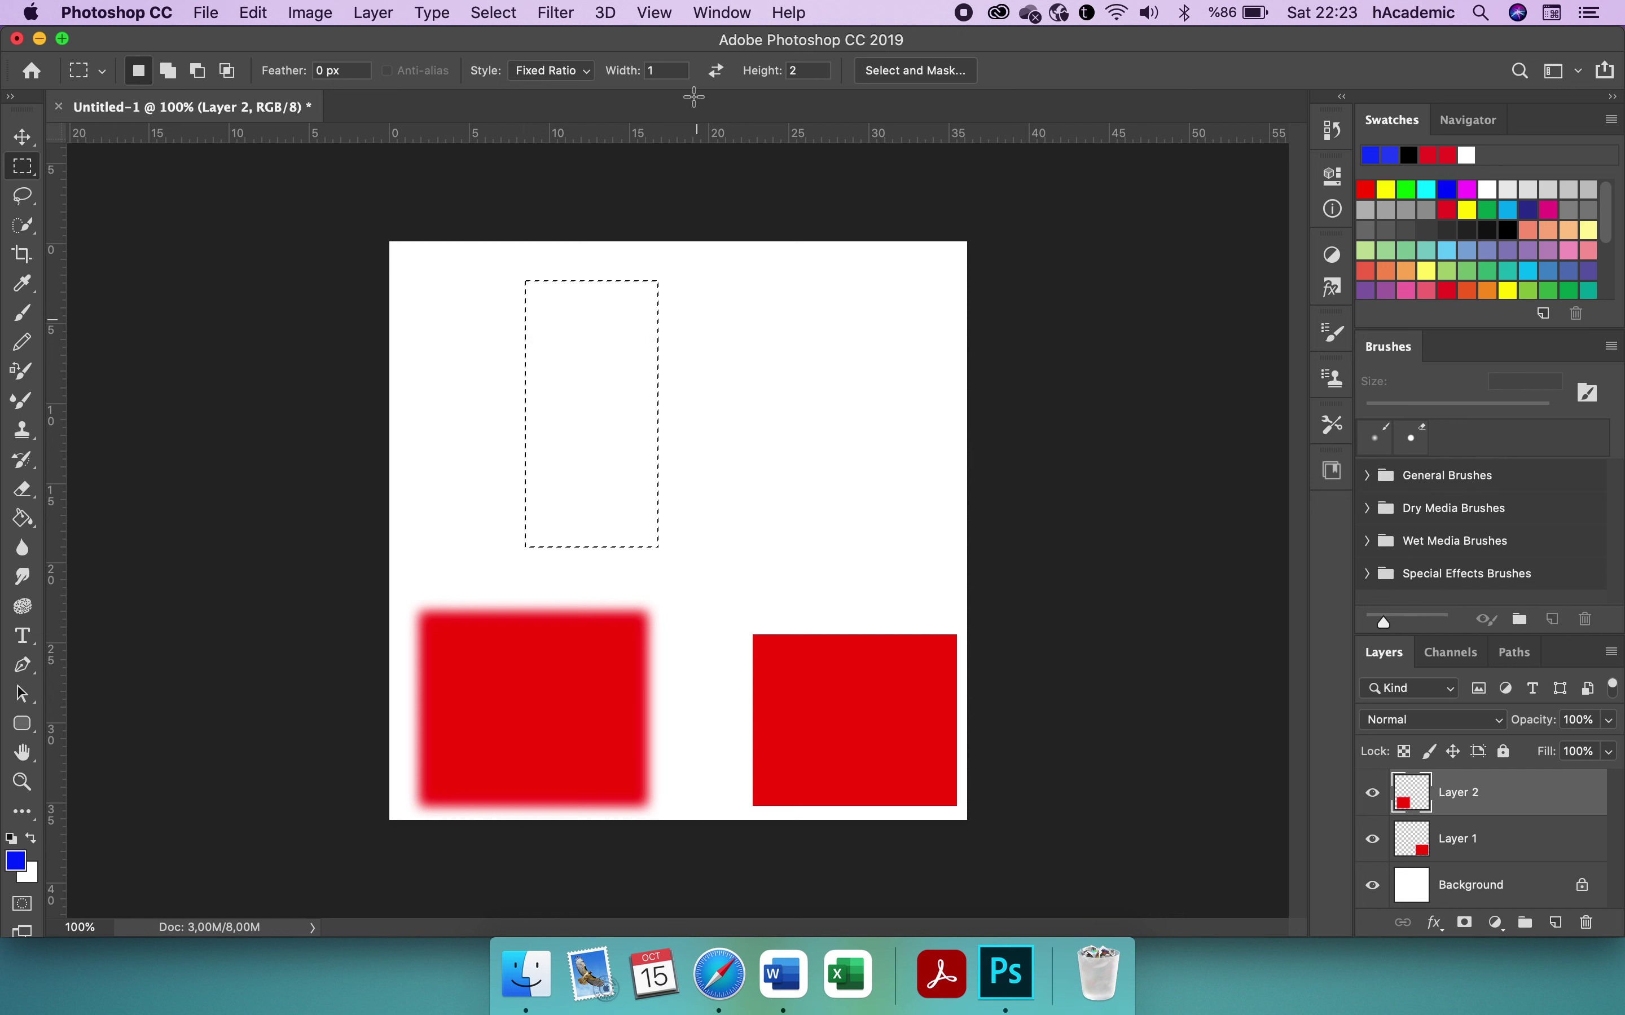
- Change the ratio width to 5 and draw a wide 5:2 selection near the canvas top
{"action": "double_click", "coordinate": [661, 71]}
{"action": "type", "text": "5"}
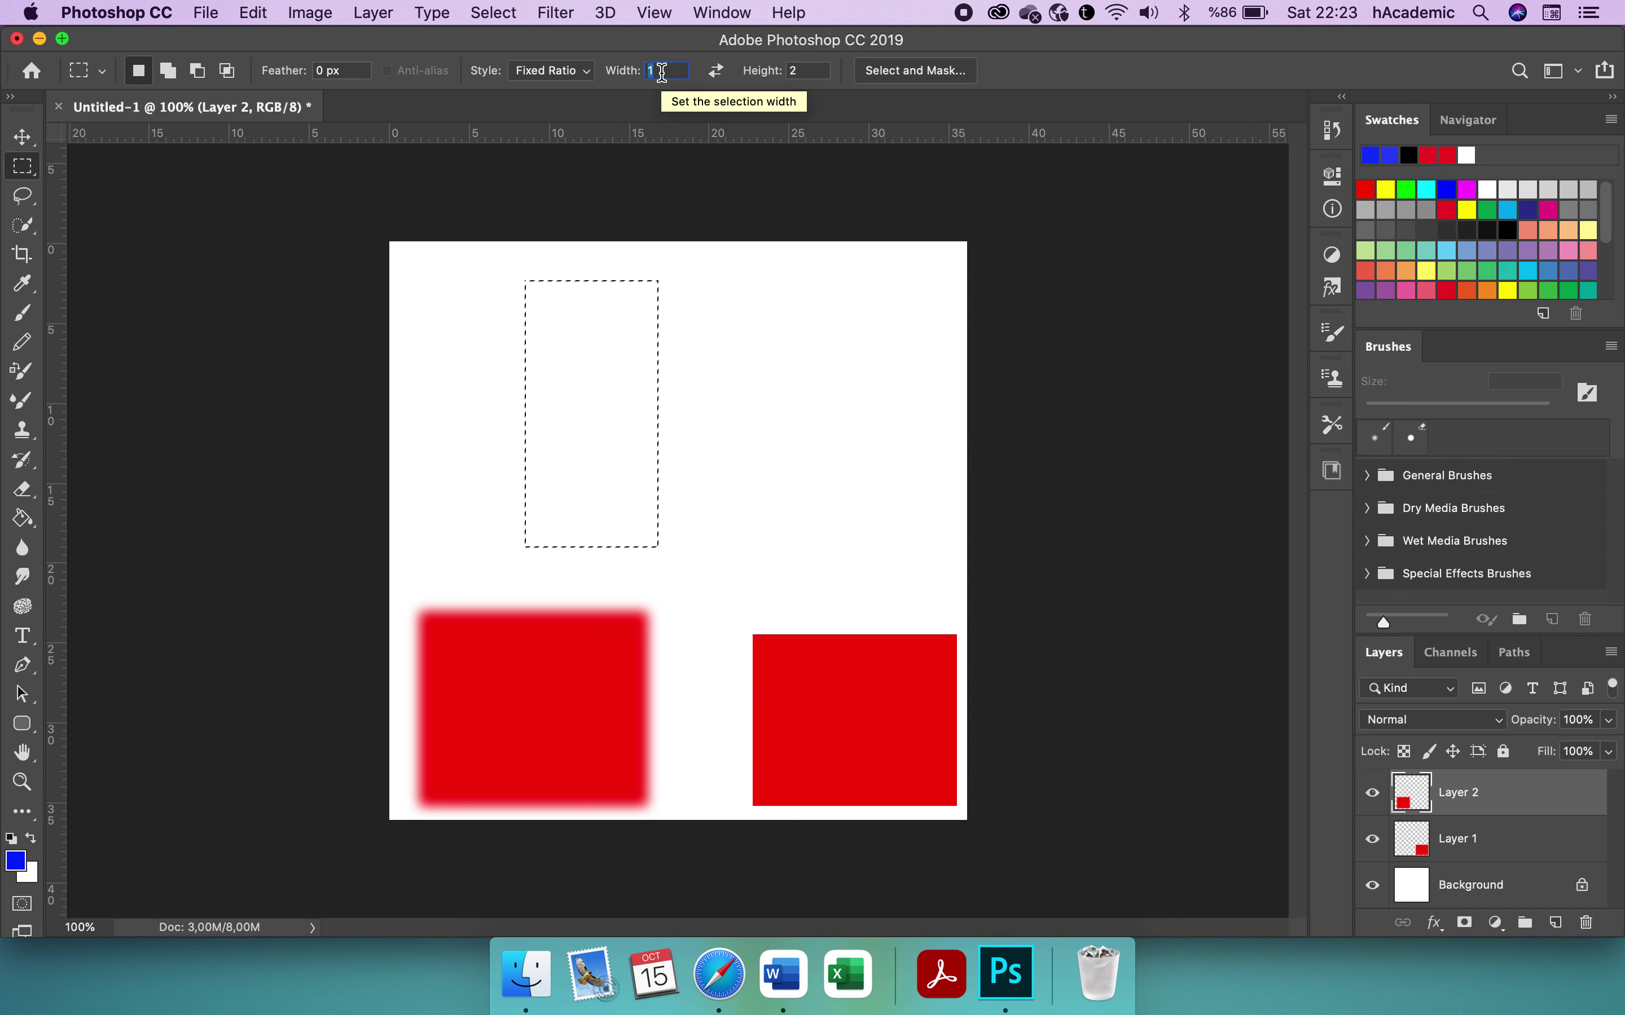
{"action": "left_click_drag", "start_coordinate": [712, 285], "coordinate": [885, 385]}
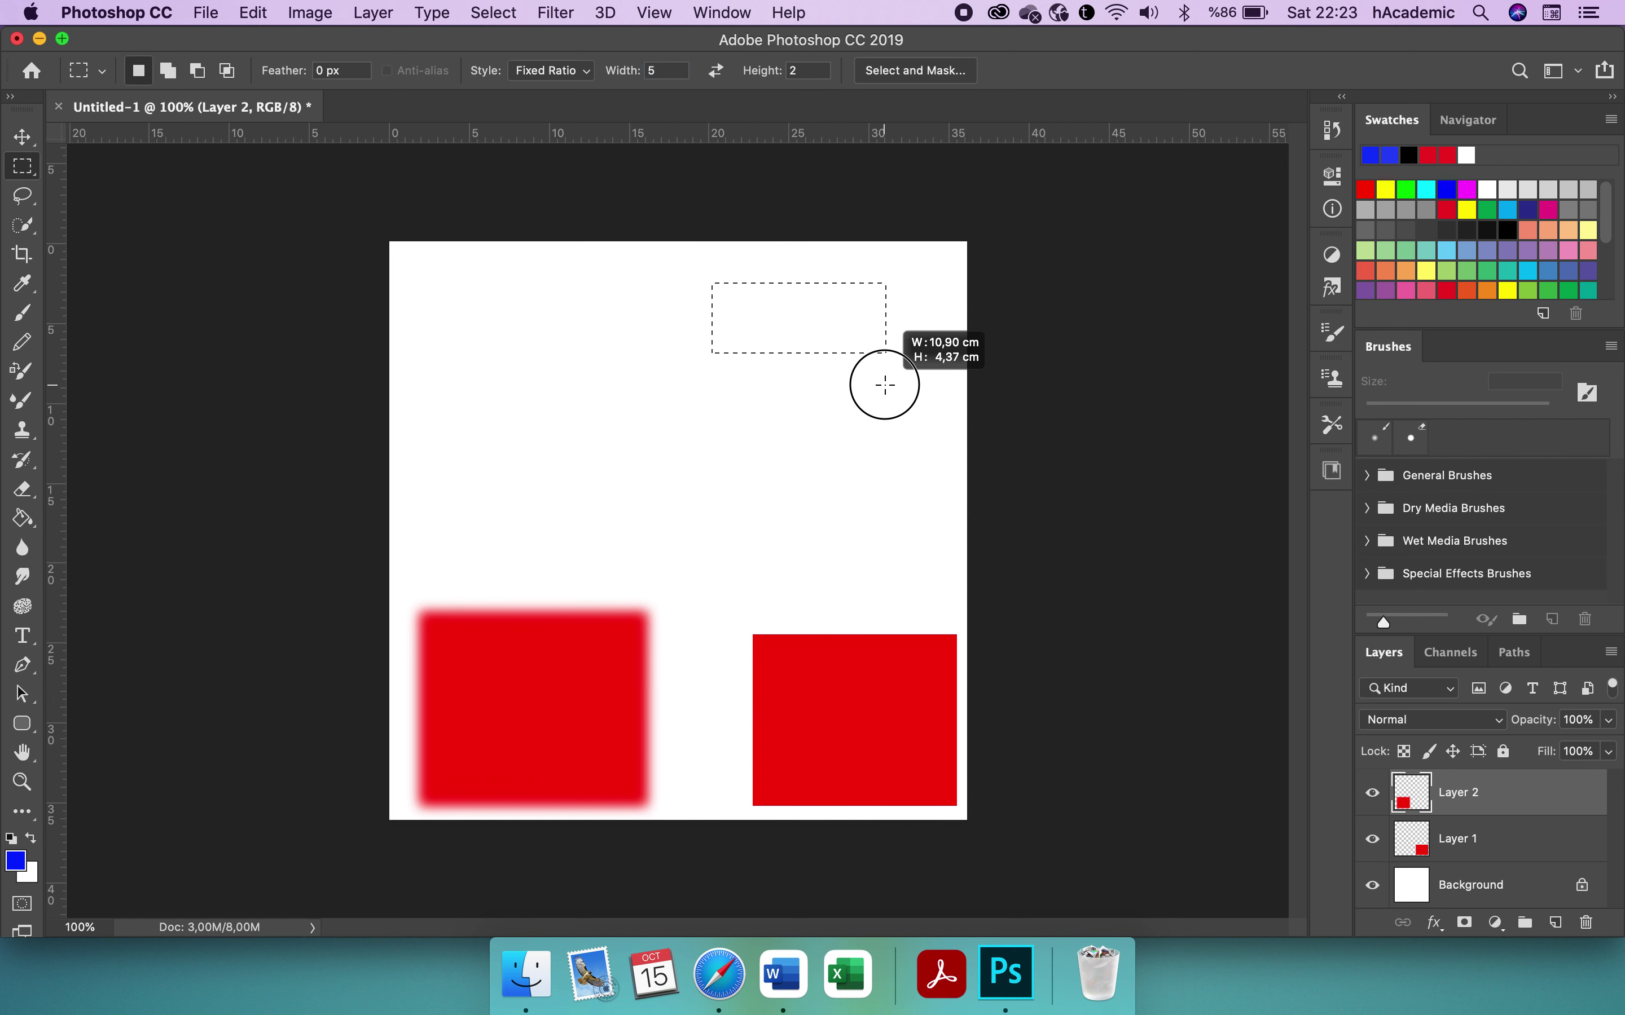
{"action": "mouse_move", "coordinate": [885, 385]}
{"action": "left_mouse_down"}
{"action": "mouse_move", "coordinate": [909, 398]}
{"action": "mouse_move", "coordinate": [848, 410]}
{"action": "left_mouse_up"}
{"action": "left_click", "coordinate": [586, 72]}
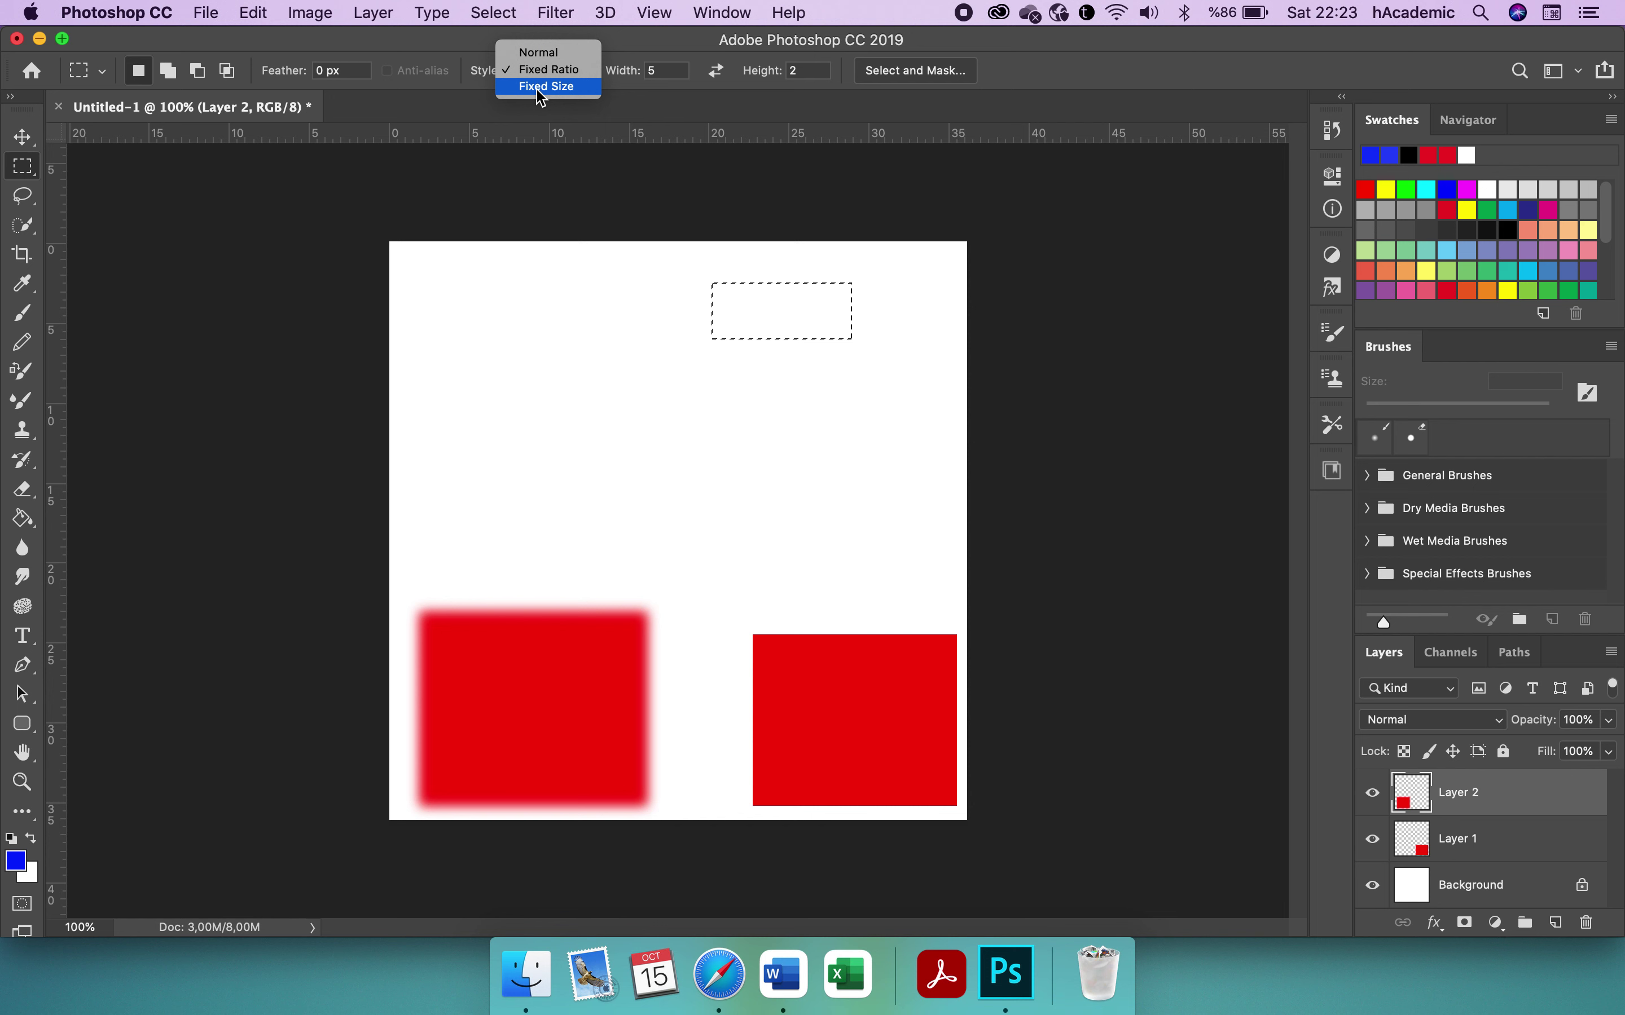
- Set the marquee style to Fixed Size with 100 px width and height
{"action": "left_click", "coordinate": [541, 98]}
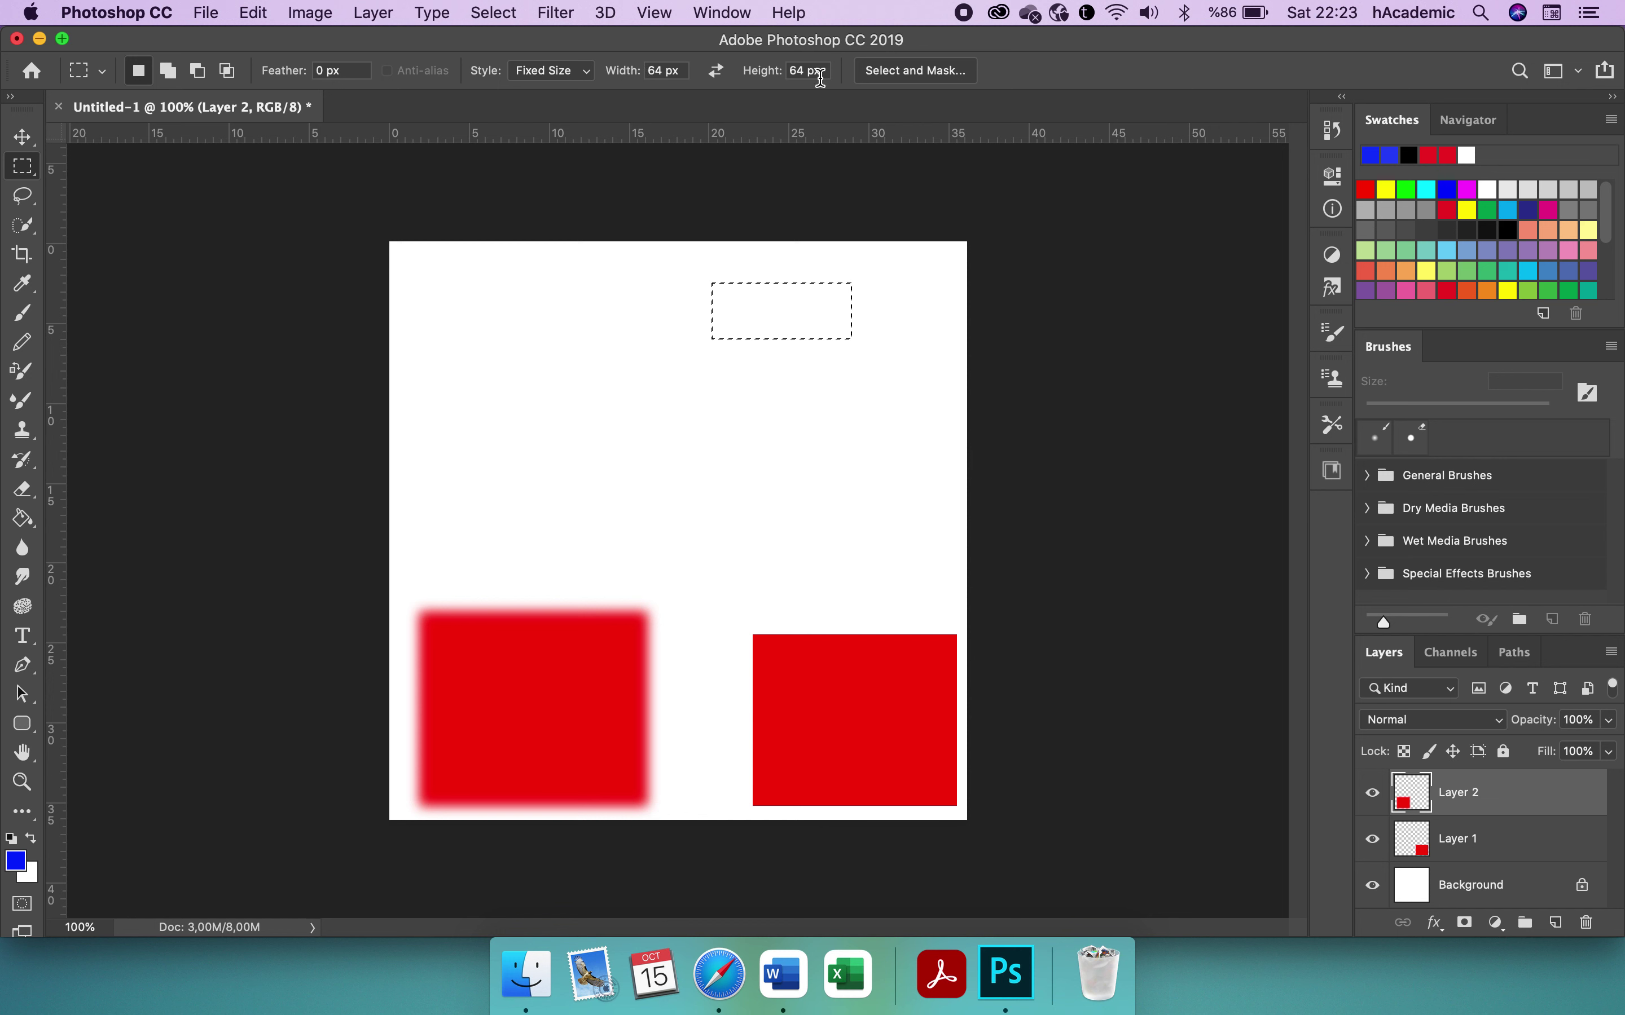
{"action": "left_click", "coordinate": [653, 70]}
{"action": "type", "text": "100 p"}
{"action": "type", "text": "x"}
{"action": "key", "text": "Tab"}
{"action": "type", "text": "10"}
- Place the 100 px square selection at several spots, ending lower on the canvas
{"action": "left_click_drag", "start_coordinate": [508, 302], "coordinate": [608, 388]}
{"action": "left_click", "coordinate": [497, 342]}
{"action": "left_click_drag", "start_coordinate": [556, 287], "coordinate": [597, 322]}
{"action": "left_click", "coordinate": [726, 363]}
{"action": "left_click_drag", "start_coordinate": [651, 427], "coordinate": [543, 361]}
{"action": "left_click", "coordinate": [592, 425]}
{"action": "left_click", "coordinate": [582, 70]}
{"action": "left_click", "coordinate": [554, 59]}
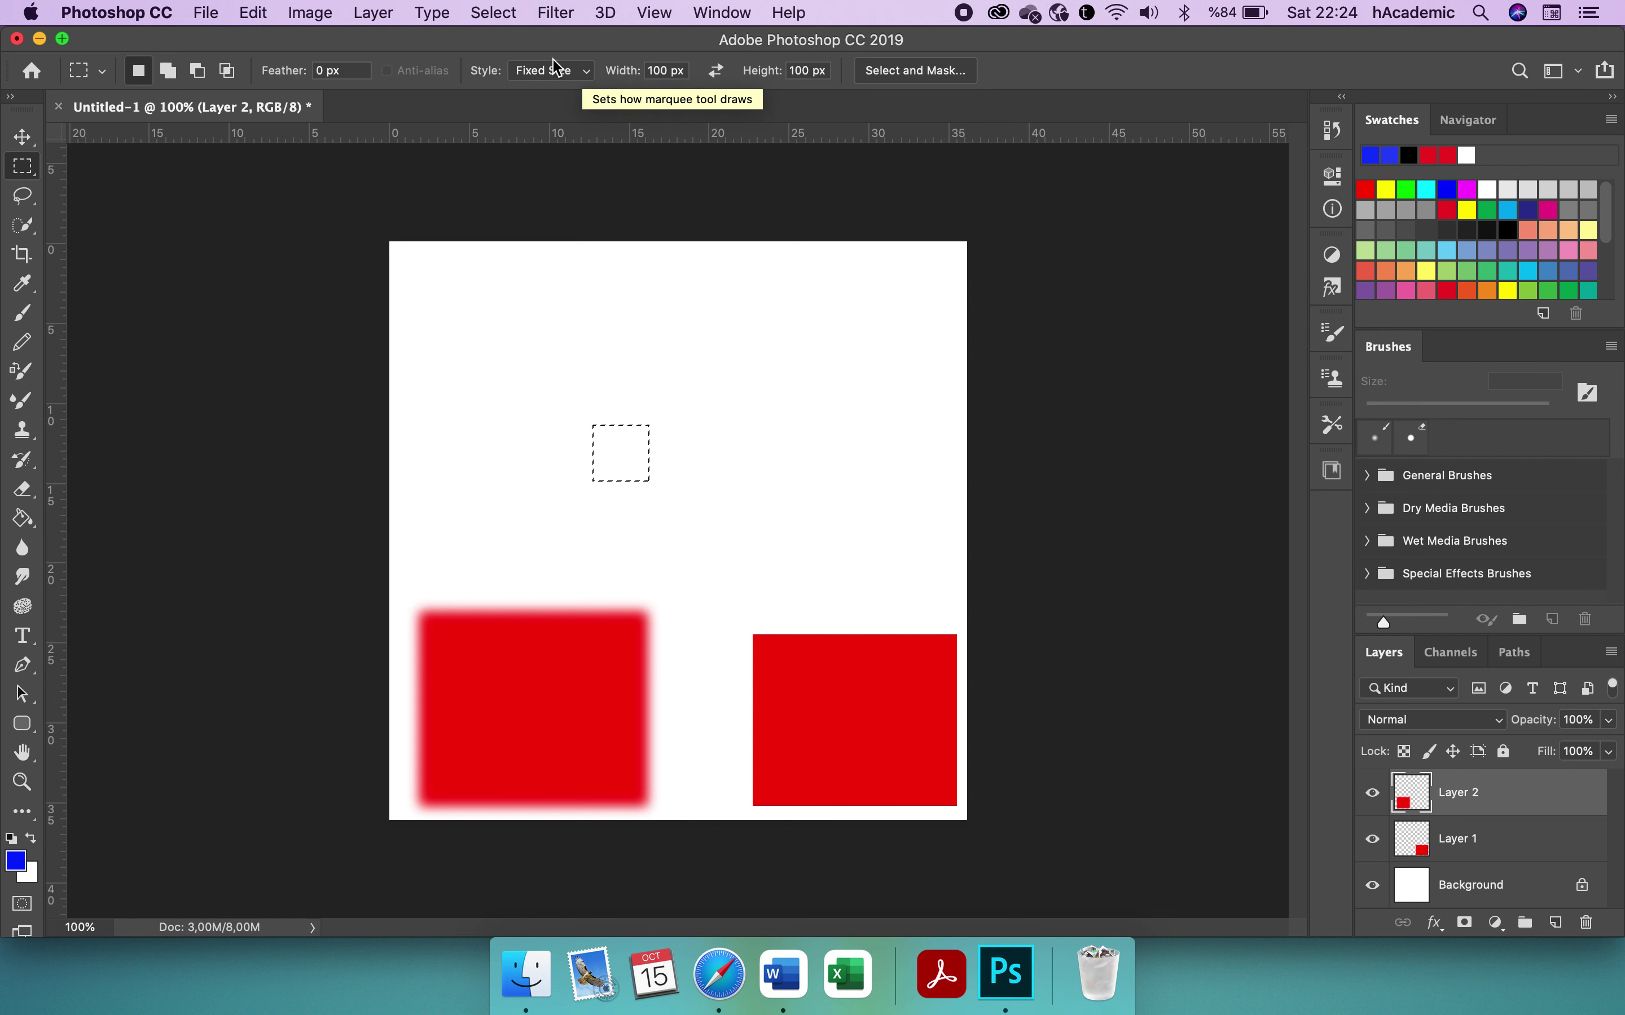
{"action": "left_click", "coordinate": [554, 70]}
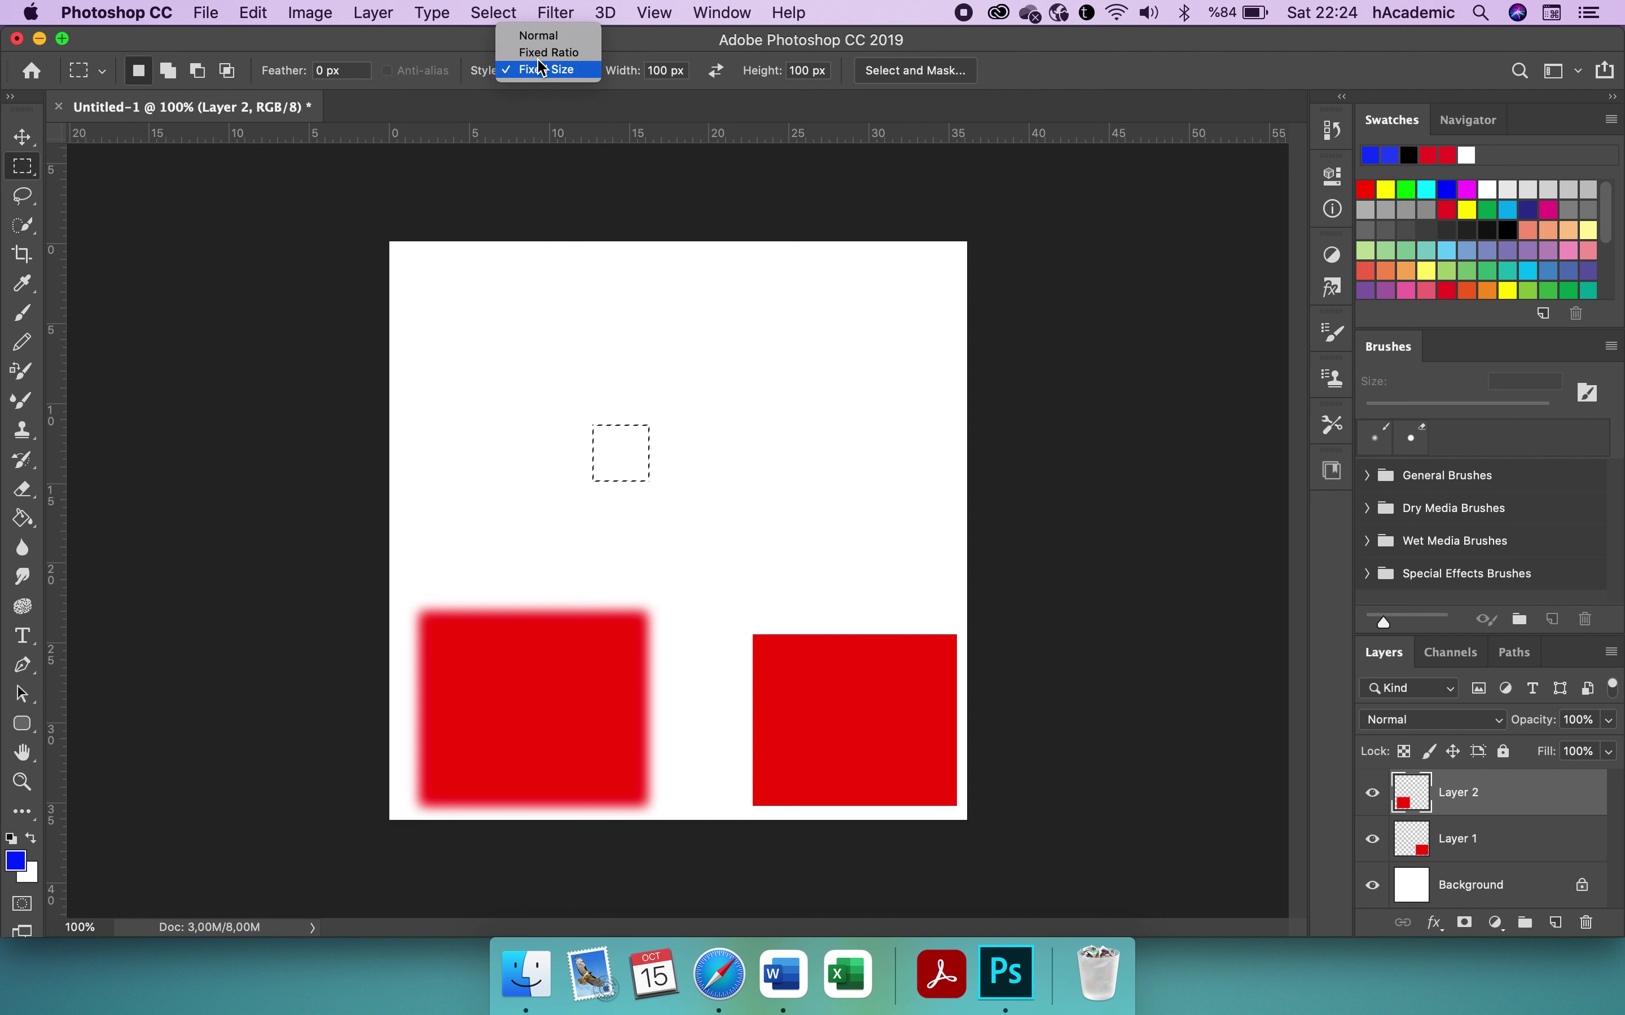
- Return the style to Normal and draw rectangles, ending with a centre-drawn square in the upper middle
{"action": "left_click", "coordinate": [541, 39]}
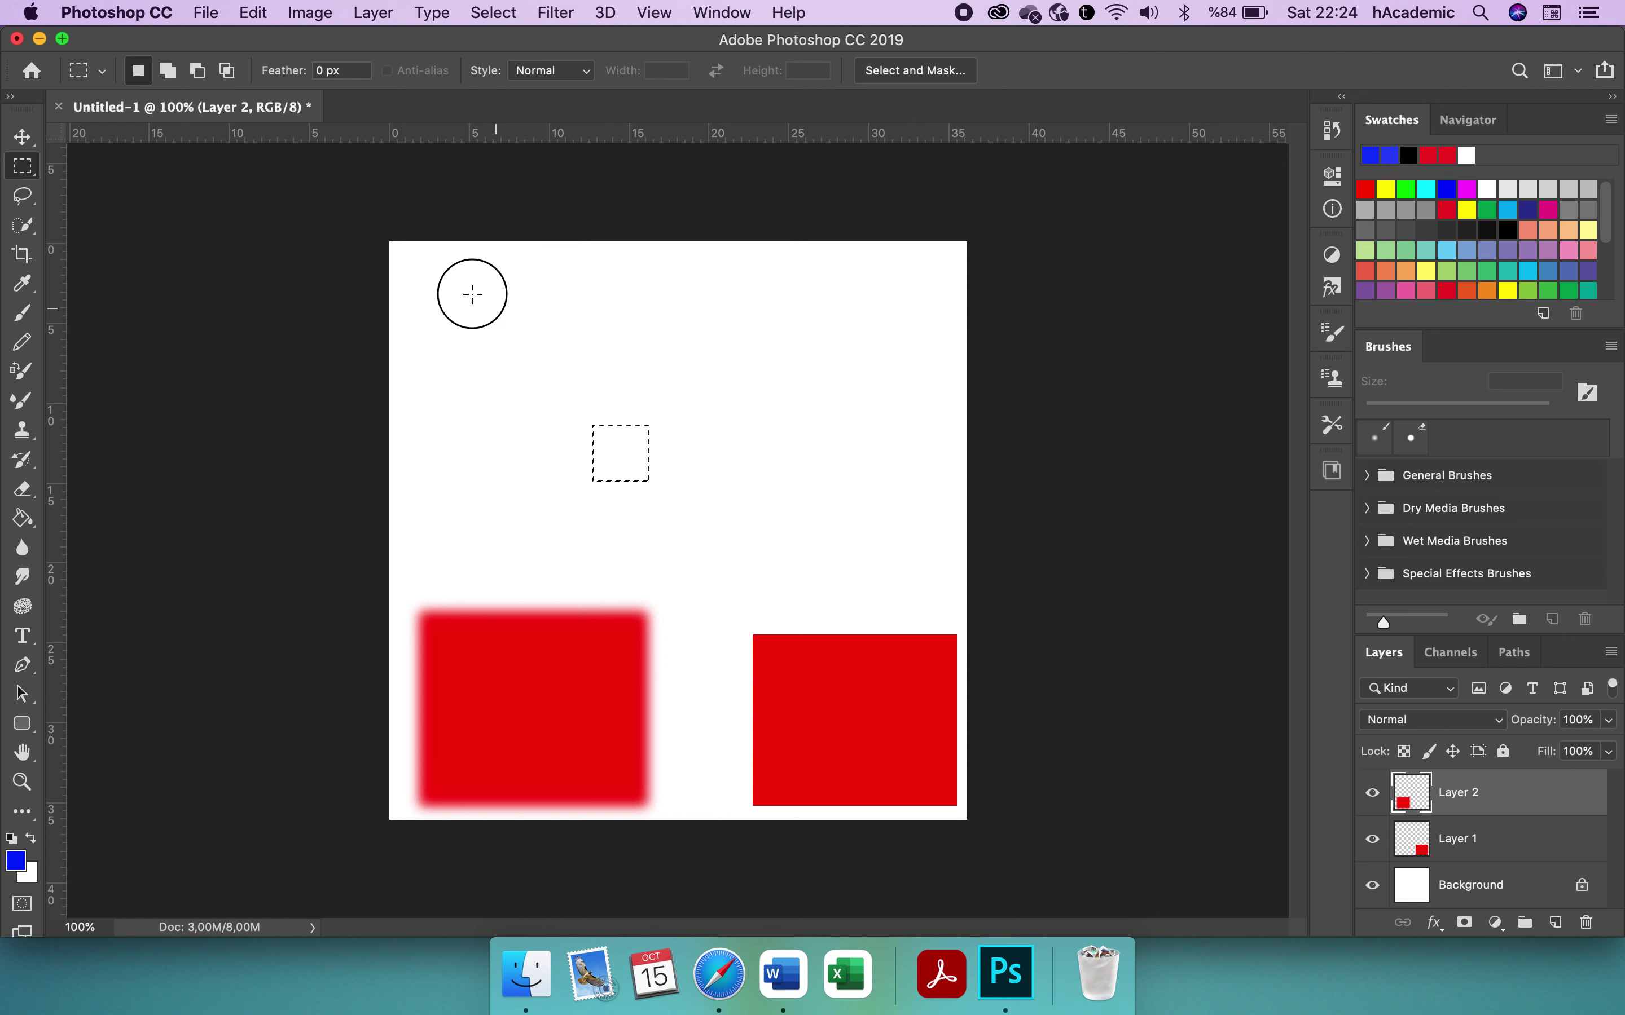
{"action": "mouse_move", "coordinate": [472, 293]}
{"action": "left_mouse_down"}
{"action": "mouse_move", "coordinate": [664, 472]}
{"action": "mouse_move", "coordinate": [541, 373]}
{"action": "mouse_move", "coordinate": [653, 471]}
{"action": "mouse_move", "coordinate": [565, 377]}
{"action": "mouse_move", "coordinate": [636, 447]}
{"action": "left_mouse_up"}
{"action": "mouse_move", "coordinate": [682, 476]}
{"action": "left_mouse_down"}
{"action": "mouse_move", "coordinate": [591, 410]}
{"action": "mouse_move", "coordinate": [732, 519]}
{"action": "mouse_move", "coordinate": [598, 413]}
{"action": "mouse_move", "coordinate": [732, 497]}
{"action": "mouse_move", "coordinate": [581, 416]}
{"action": "mouse_move", "coordinate": [688, 464]}
{"action": "mouse_move", "coordinate": [750, 515]}
{"action": "mouse_move", "coordinate": [584, 385]}
{"action": "mouse_move", "coordinate": [806, 530]}
{"action": "mouse_move", "coordinate": [758, 501]}
{"action": "left_mouse_up"}
{"action": "mouse_move", "coordinate": [529, 340]}
{"action": "left_mouse_down"}
{"action": "mouse_move", "coordinate": [819, 464]}
{"action": "mouse_move", "coordinate": [758, 525]}
{"action": "mouse_move", "coordinate": [787, 546]}
{"action": "mouse_move", "coordinate": [886, 480]}
{"action": "left_mouse_up"}
{"action": "mouse_move", "coordinate": [571, 406]}
{"action": "left_mouse_down"}
{"action": "mouse_move", "coordinate": [611, 456]}
{"action": "mouse_move", "coordinate": [646, 440]}
{"action": "mouse_move", "coordinate": [677, 457]}
{"action": "left_mouse_up"}
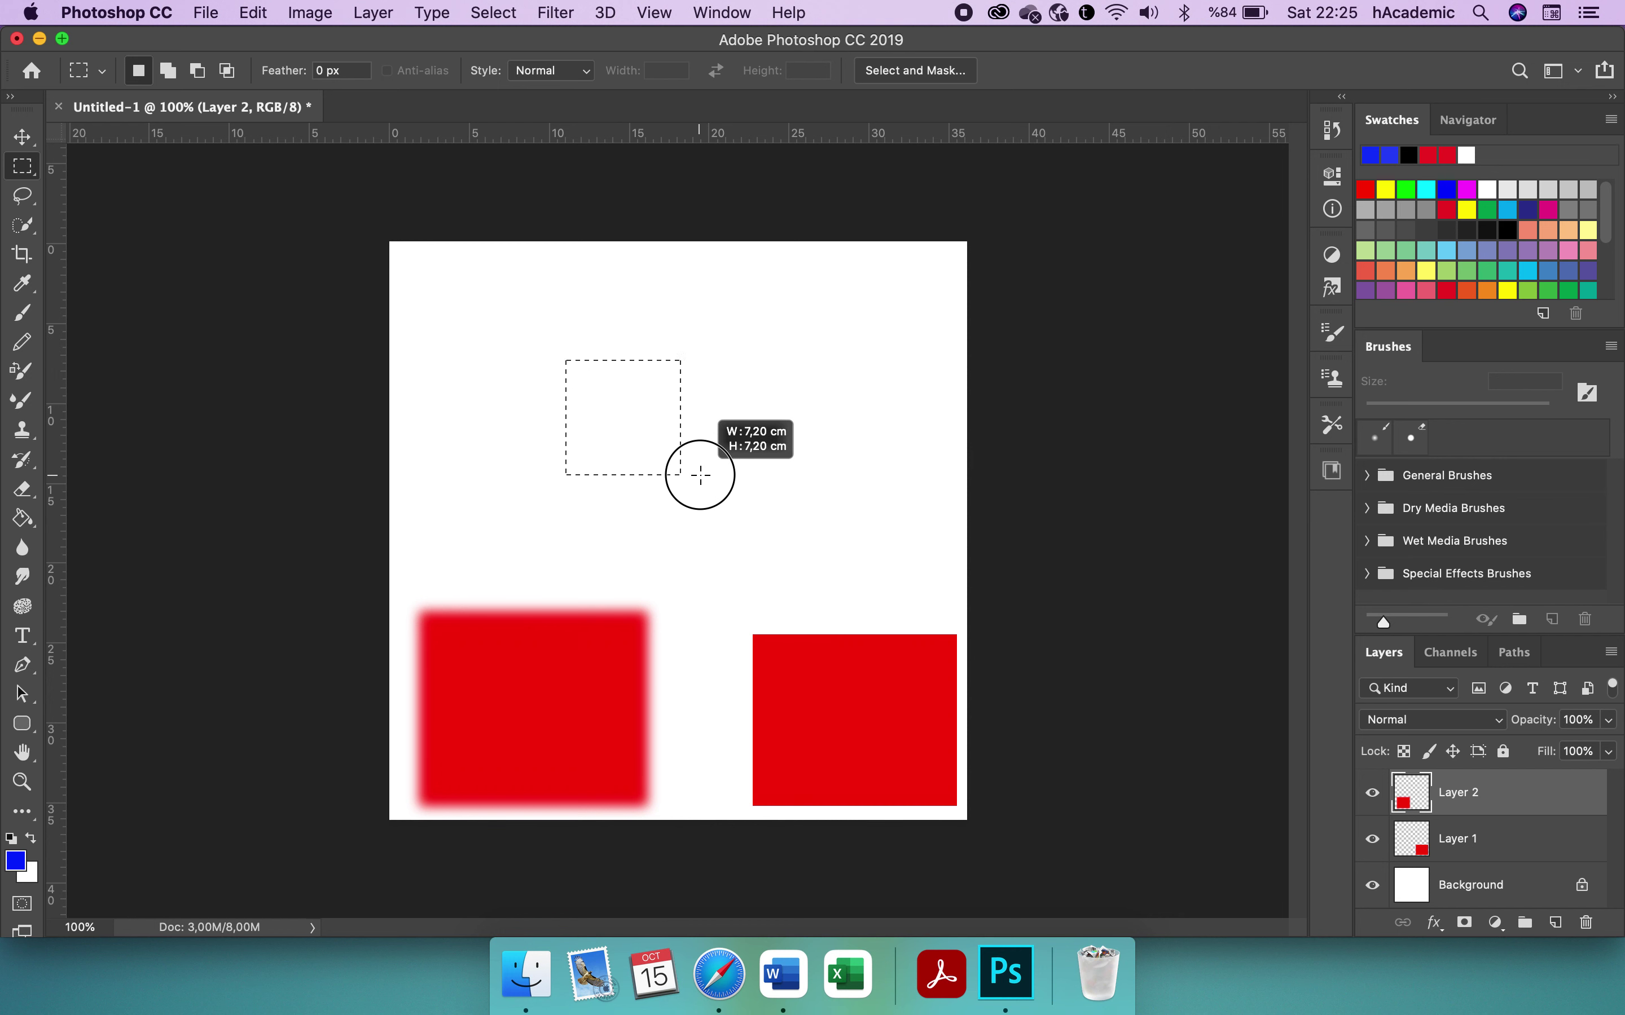
{"action": "mouse_move", "coordinate": [677, 458]}
{"action": "left_mouse_down"}
{"action": "mouse_move", "coordinate": [770, 515]}
{"action": "mouse_move", "coordinate": [649, 445]}
{"action": "mouse_move", "coordinate": [774, 519]}
{"action": "mouse_move", "coordinate": [671, 453]}
{"action": "mouse_move", "coordinate": [756, 505]}
{"action": "left_mouse_up"}
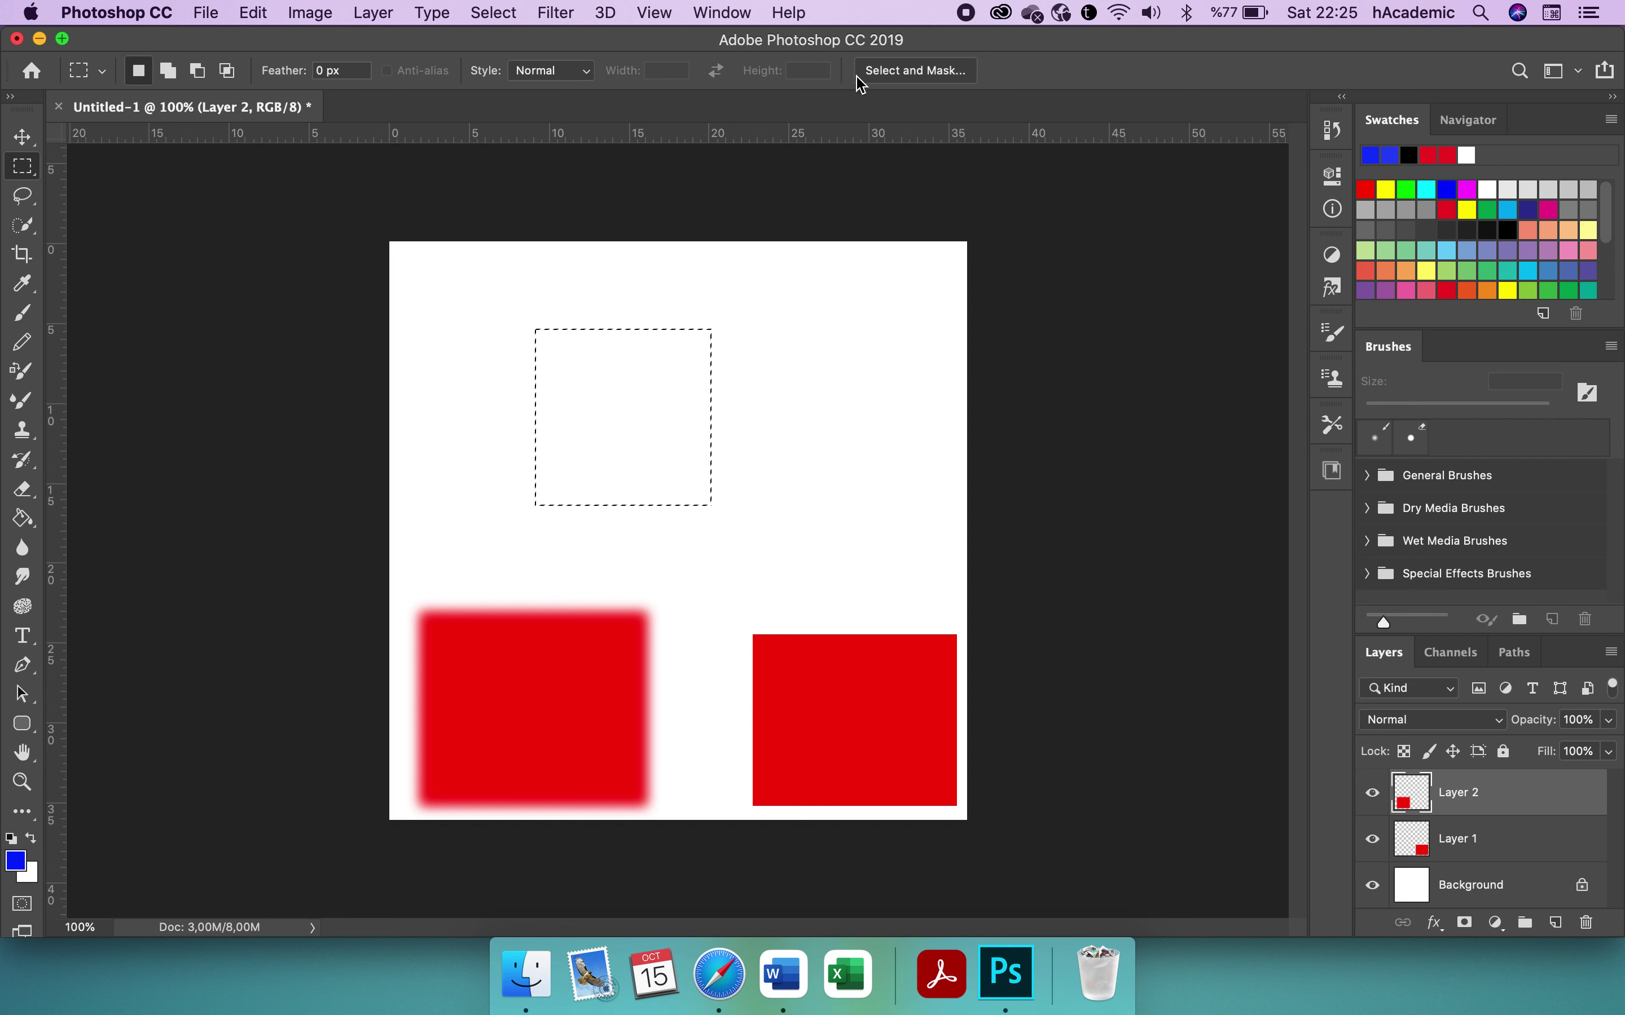
{"action": "right_click", "coordinate": [38, 174]}
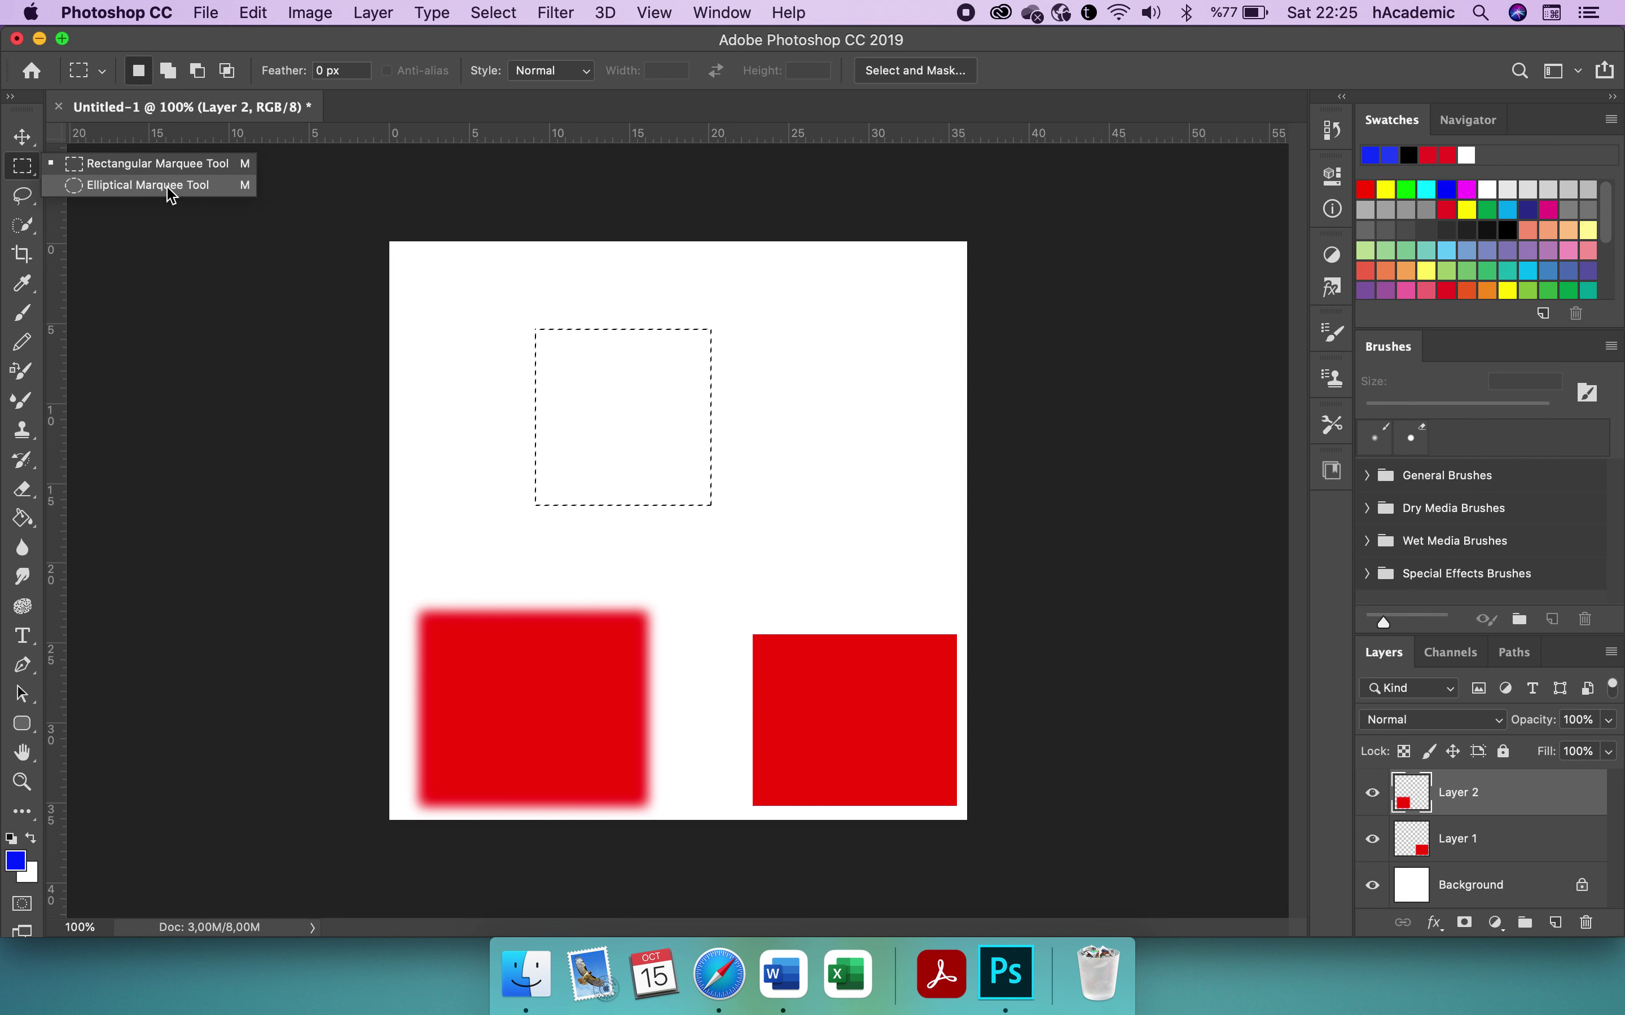
- With the Elliptical Marquee, draw a large circle, then a small one in the upper middle
{"action": "left_click", "coordinate": [189, 189]}
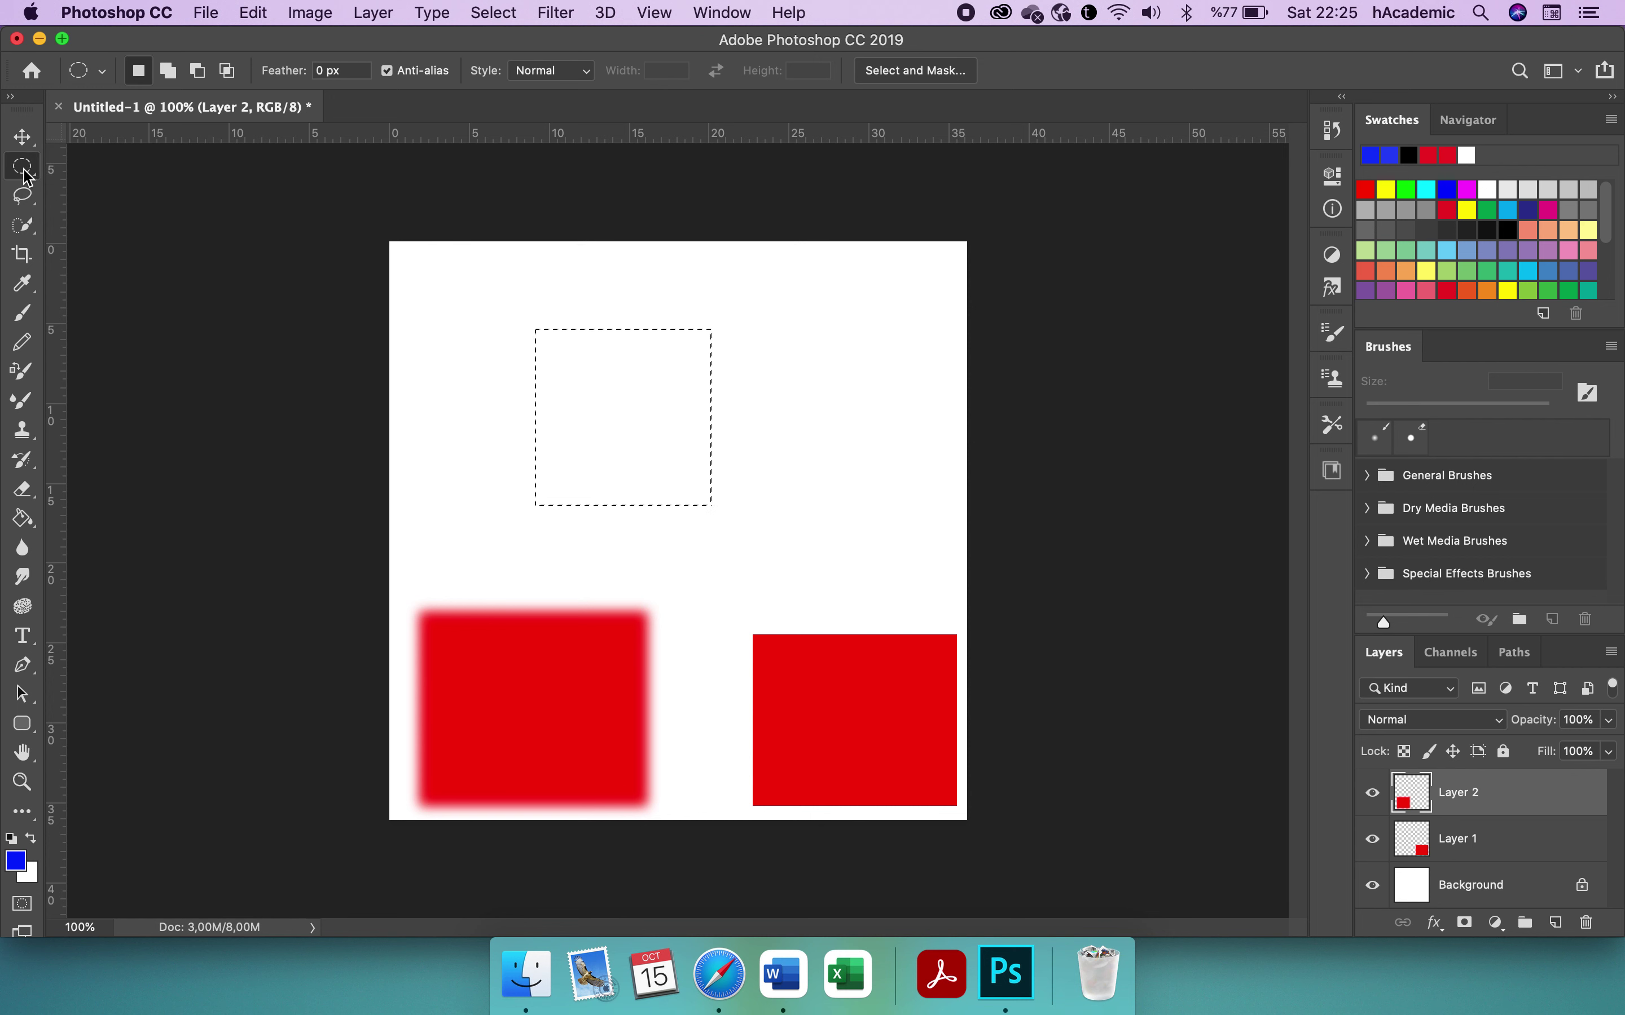
{"action": "mouse_move", "coordinate": [445, 276]}
{"action": "left_mouse_down"}
{"action": "mouse_move", "coordinate": [713, 540]}
{"action": "mouse_move", "coordinate": [656, 519]}
{"action": "left_mouse_up"}
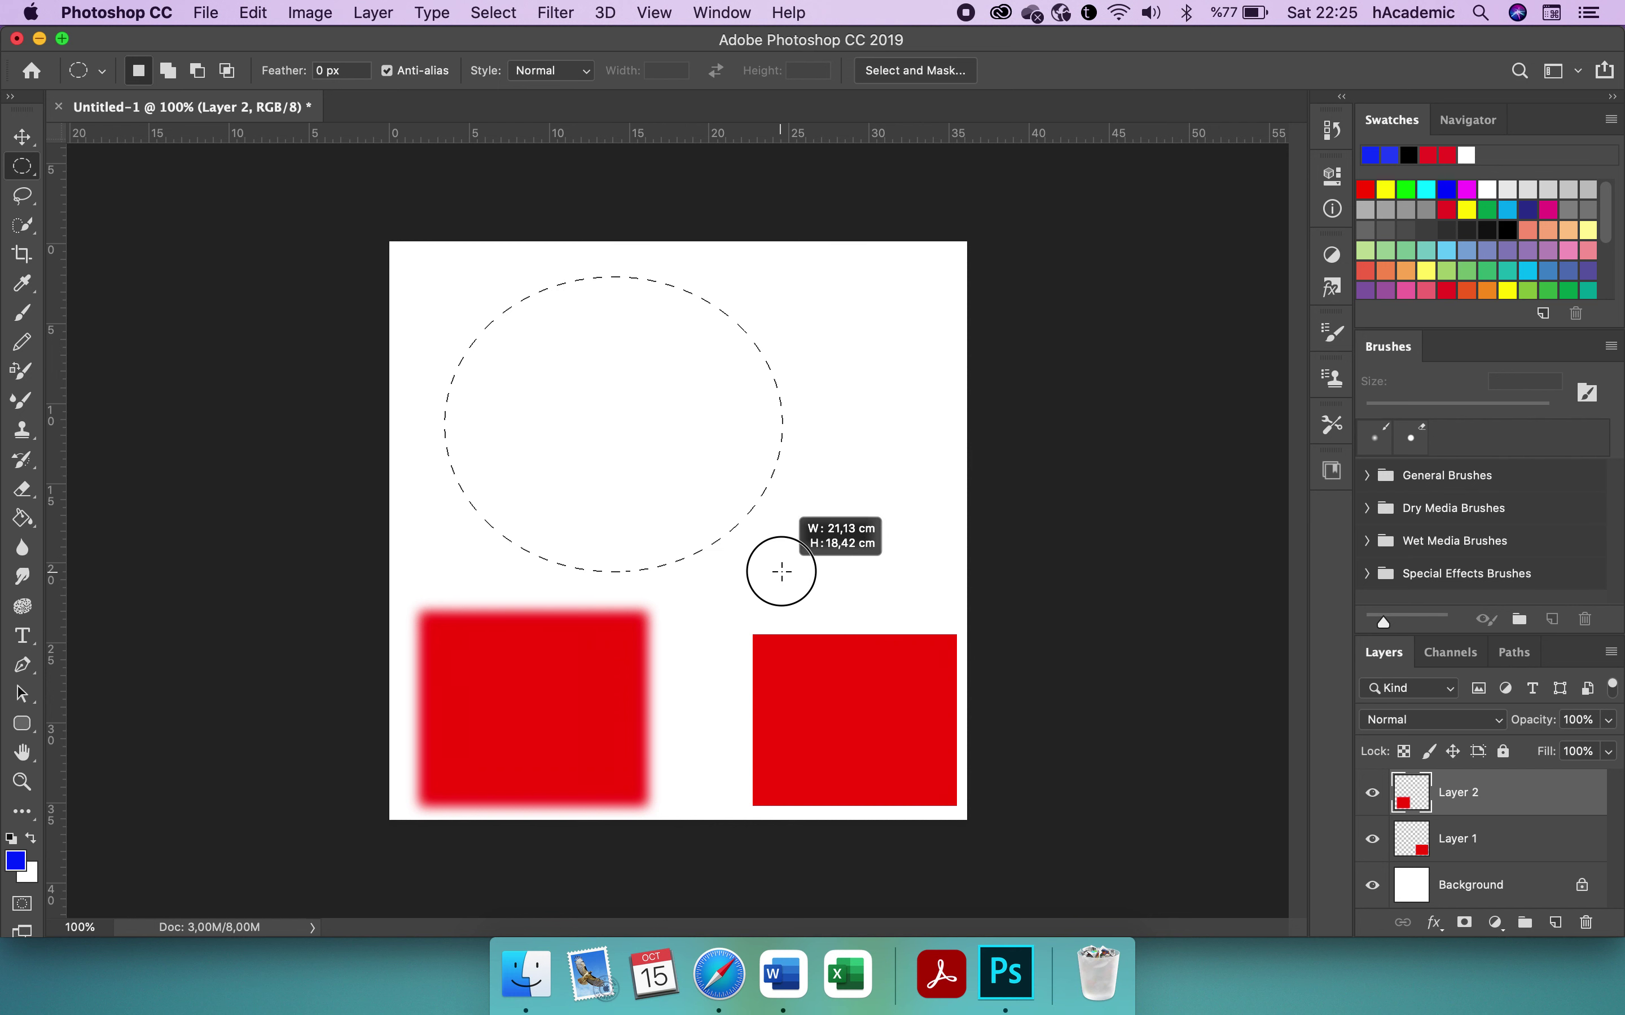
{"action": "mouse_move", "coordinate": [656, 519]}
{"action": "left_mouse_down"}
{"action": "mouse_move", "coordinate": [721, 532]}
{"action": "mouse_move", "coordinate": [721, 502]}
{"action": "mouse_move", "coordinate": [855, 576]}
{"action": "mouse_move", "coordinate": [571, 381]}
{"action": "left_mouse_up"}
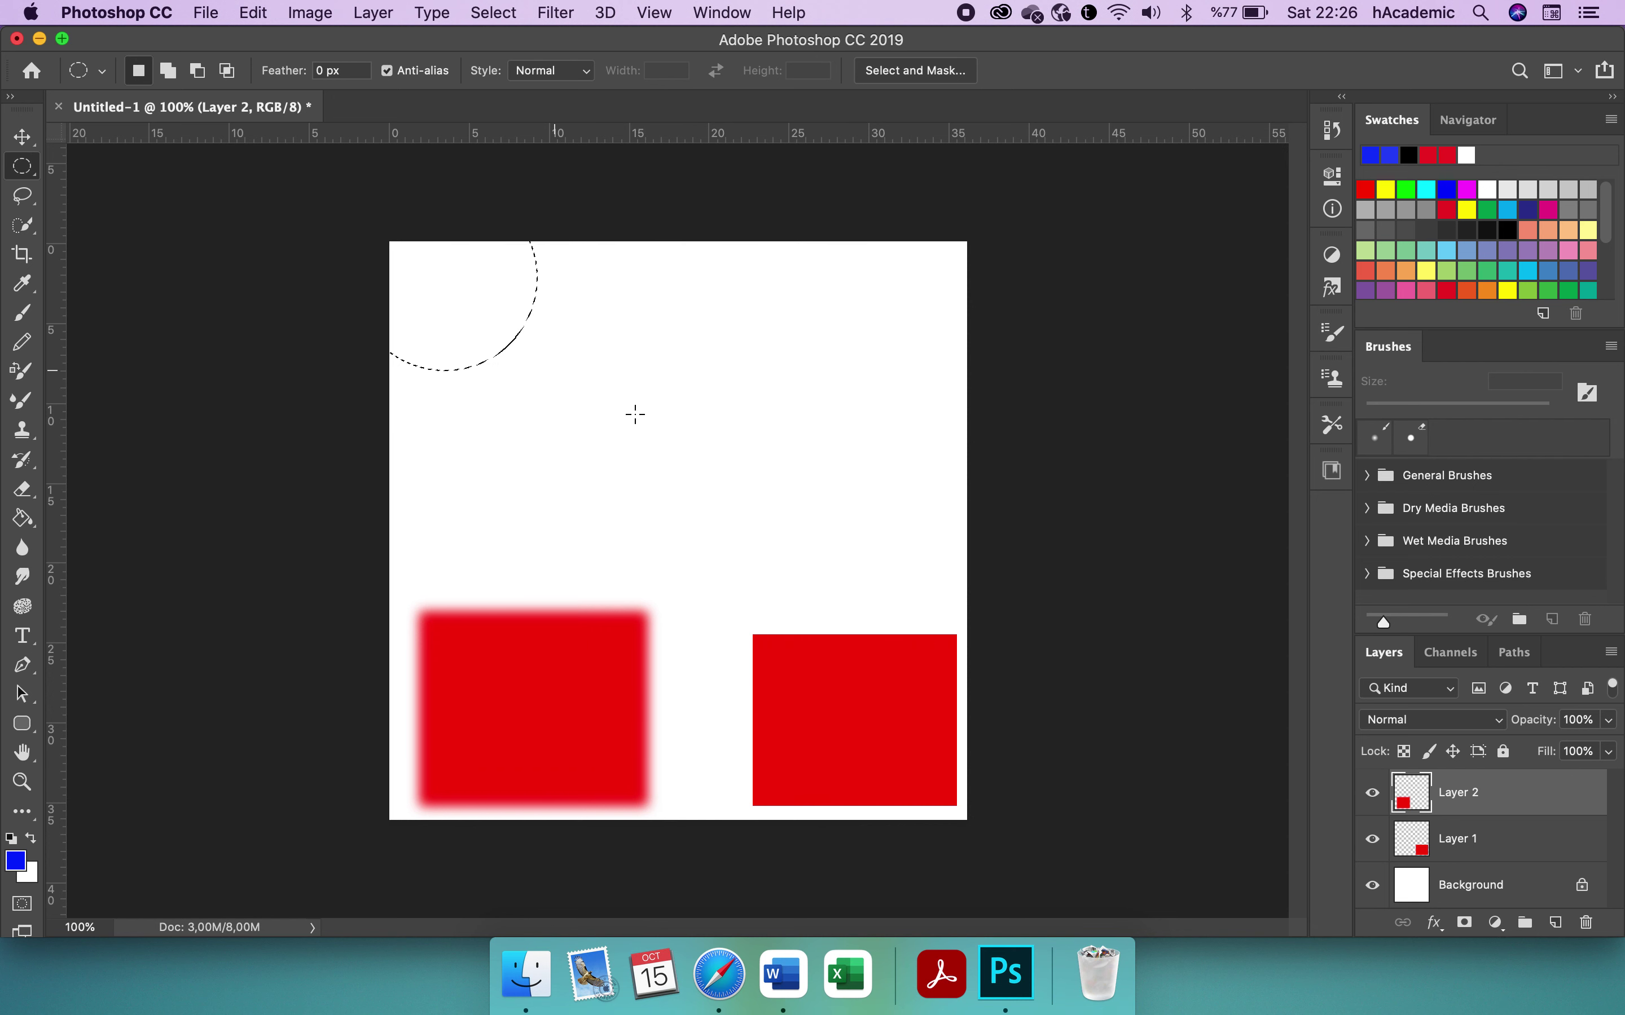
{"action": "mouse_move", "coordinate": [697, 484]}
{"action": "left_mouse_down"}
{"action": "mouse_move", "coordinate": [824, 602]}
{"action": "mouse_move", "coordinate": [670, 508]}
{"action": "mouse_move", "coordinate": [801, 600]}
{"action": "mouse_move", "coordinate": [739, 536]}
{"action": "left_mouse_up"}
{"action": "right_click", "coordinate": [22, 167]}
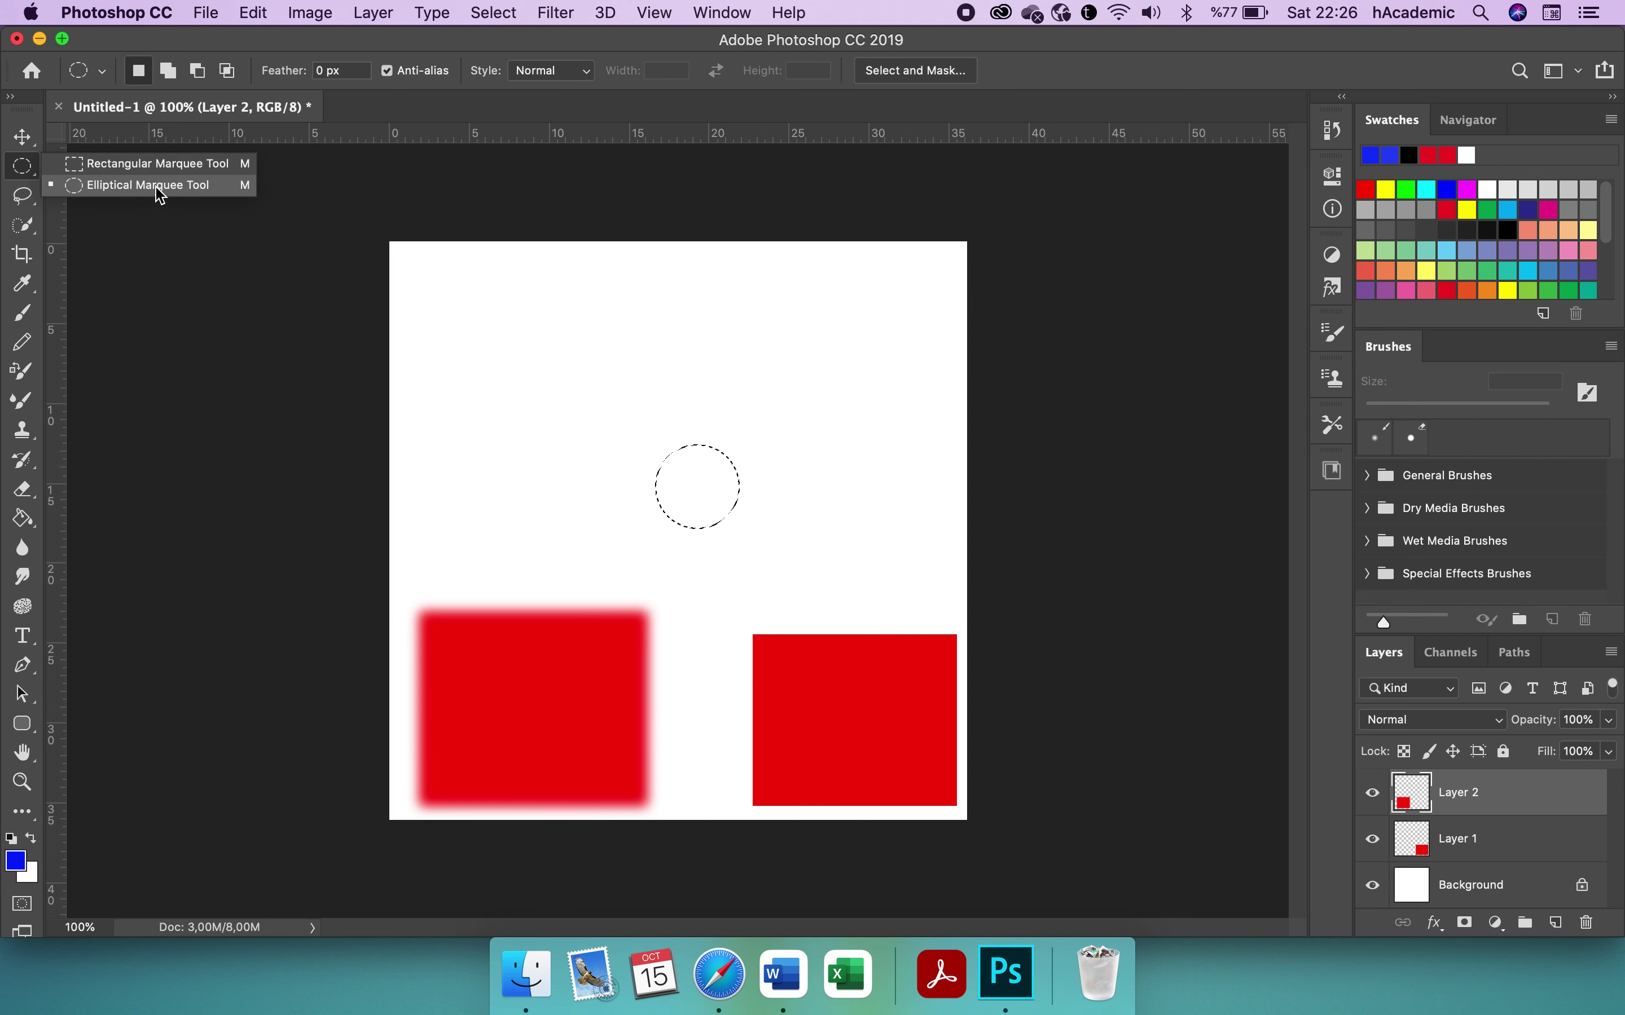
- Reselect the Elliptical Marquee and draw a larger circle near the top left
{"action": "left_click", "coordinate": [192, 193]}
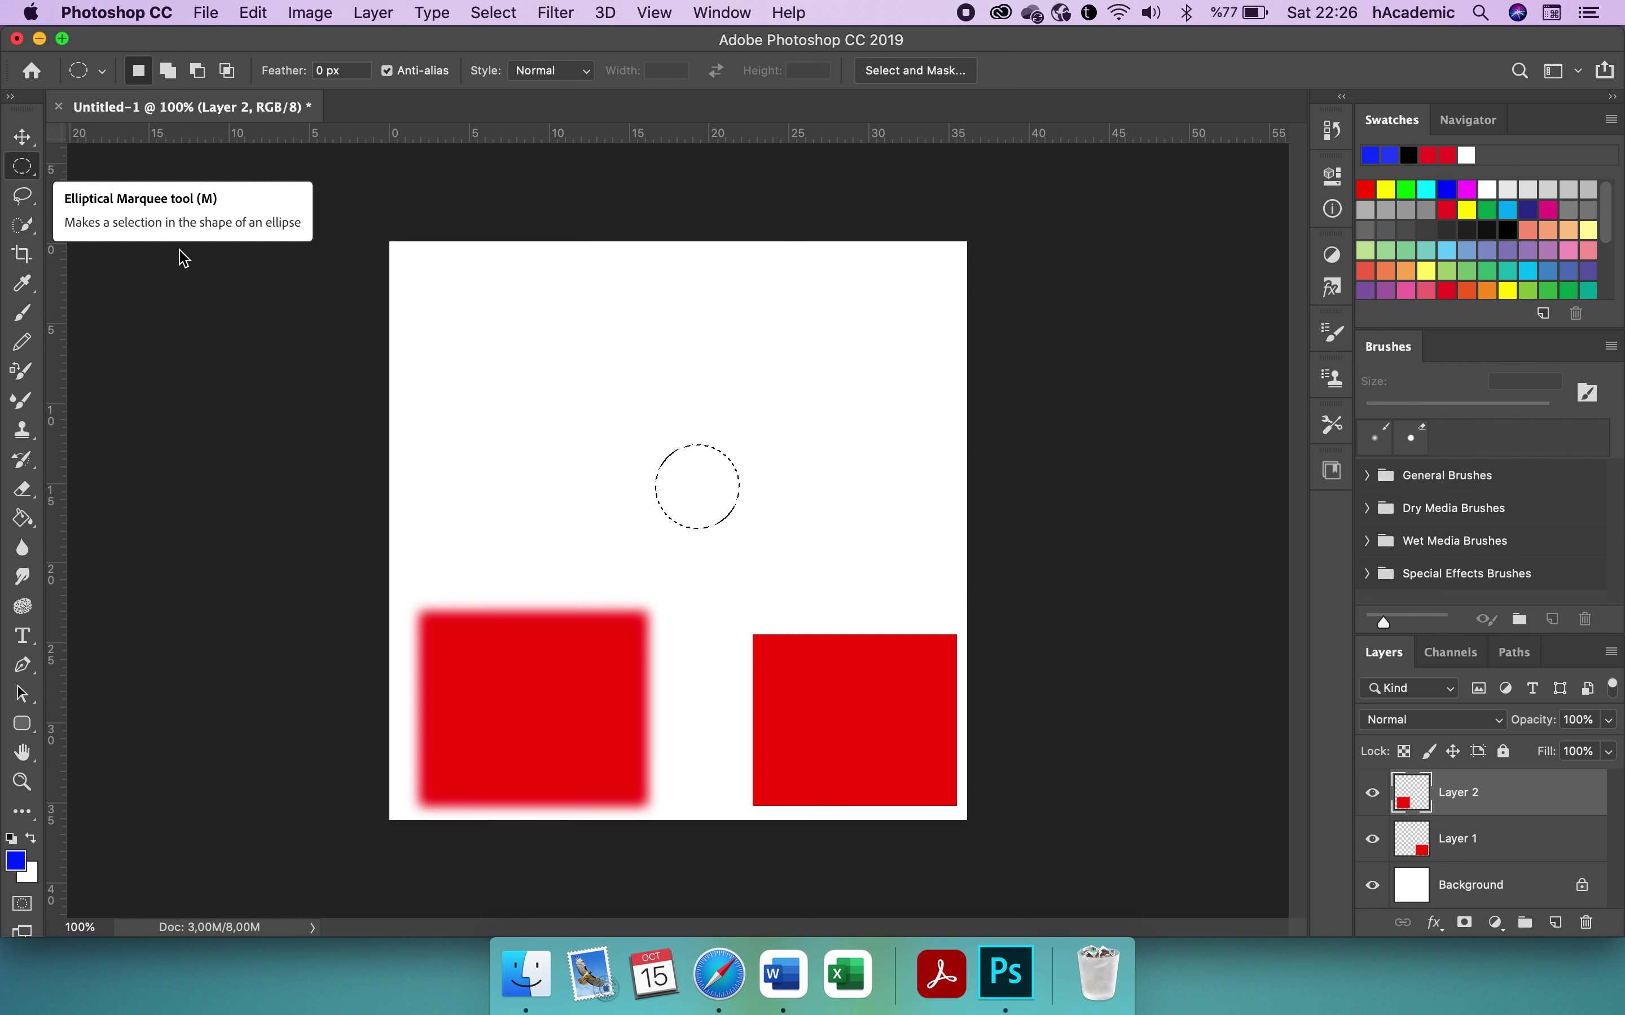
{"action": "left_click", "coordinate": [22, 313]}
{"action": "key", "text": "m"}
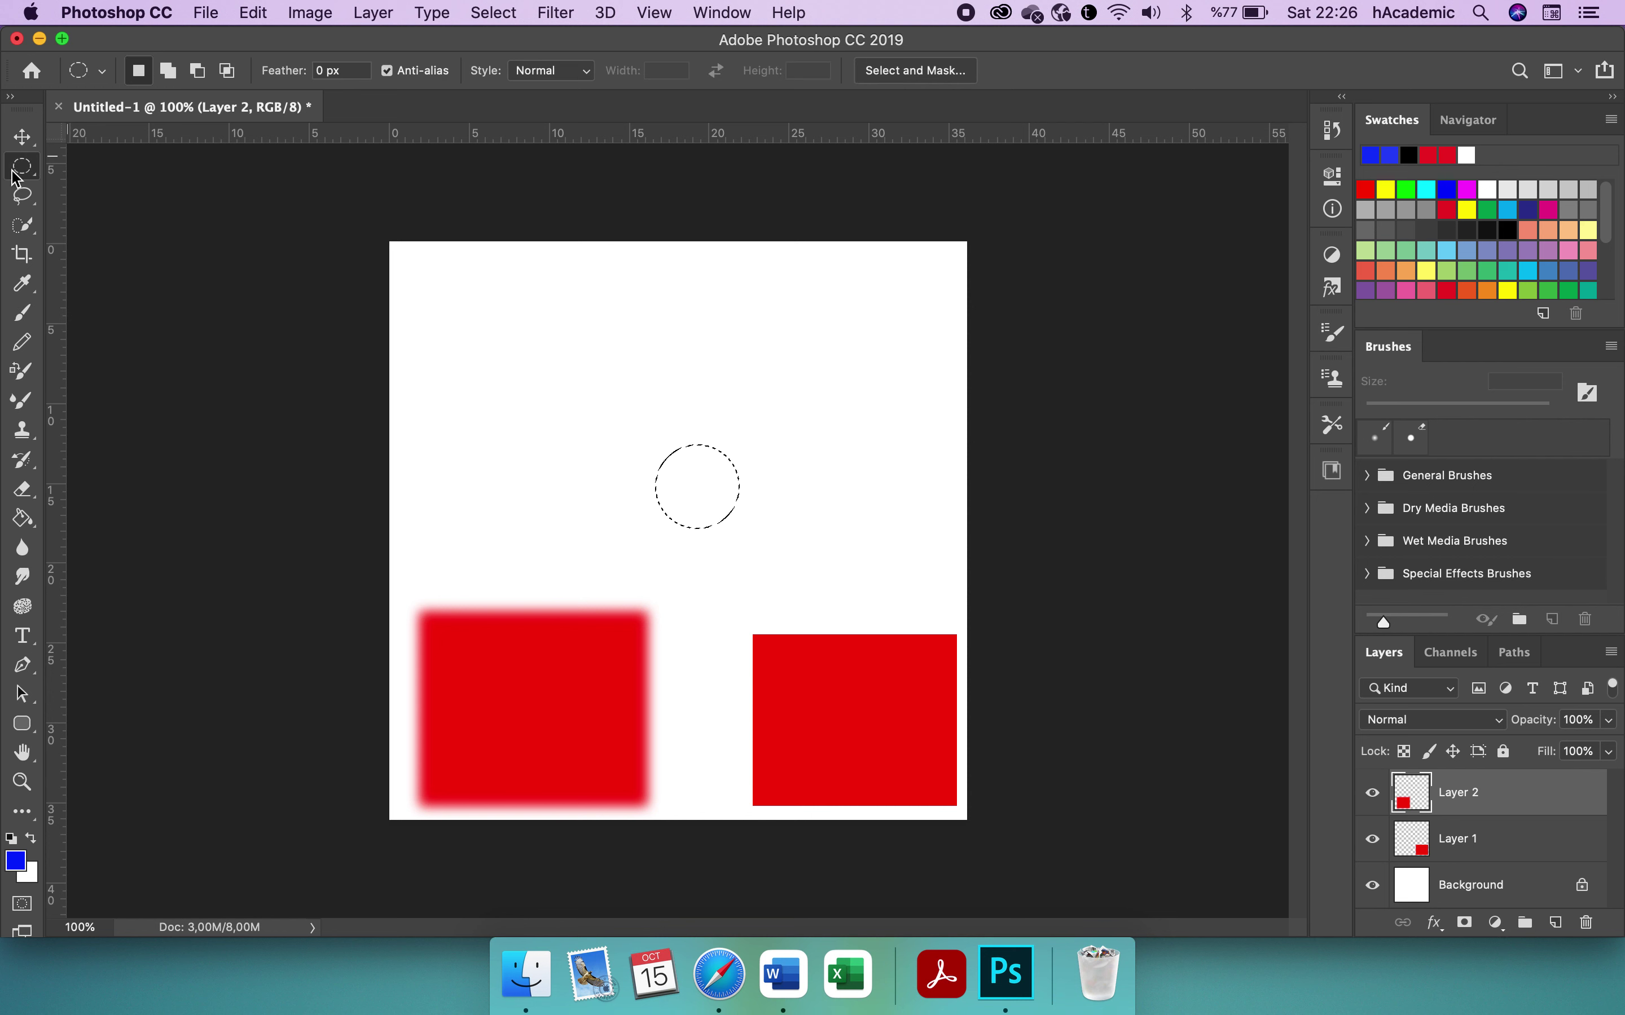
{"action": "left_click_drag", "start_coordinate": [423, 321], "coordinate": [597, 494]}
{"action": "right_click", "coordinate": [24, 165]}
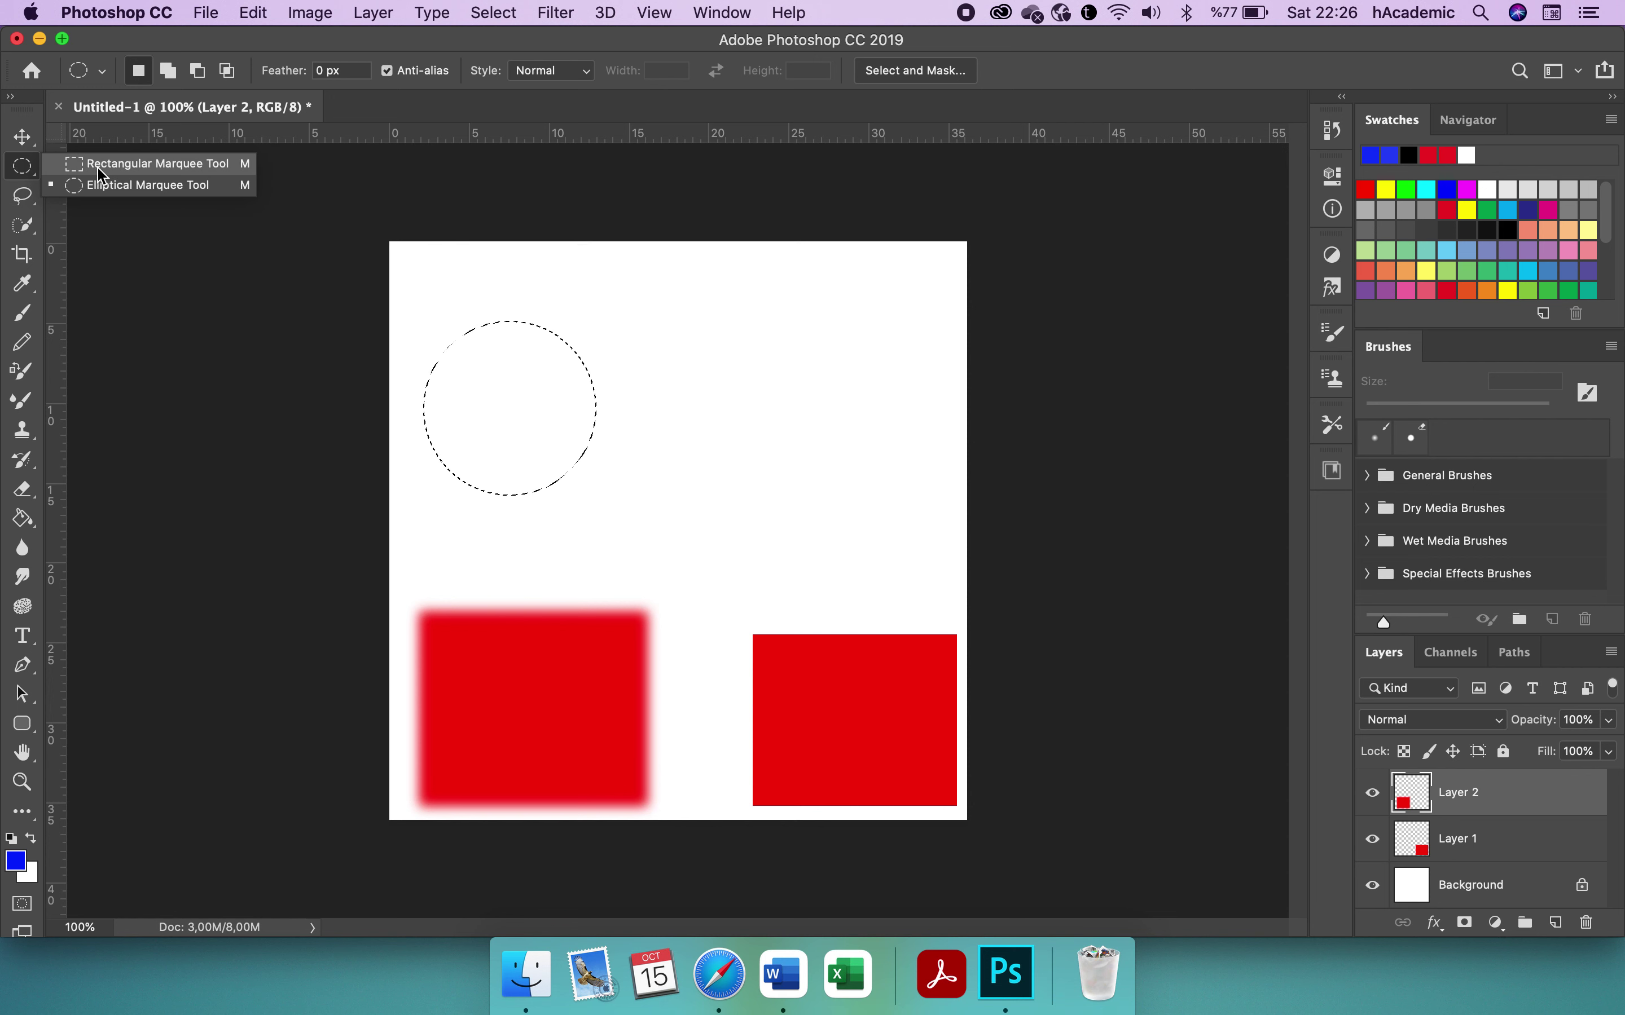
- Use the Rectangular Marquee to draw a rectangle above the red squares
{"action": "left_click", "coordinate": [124, 173]}
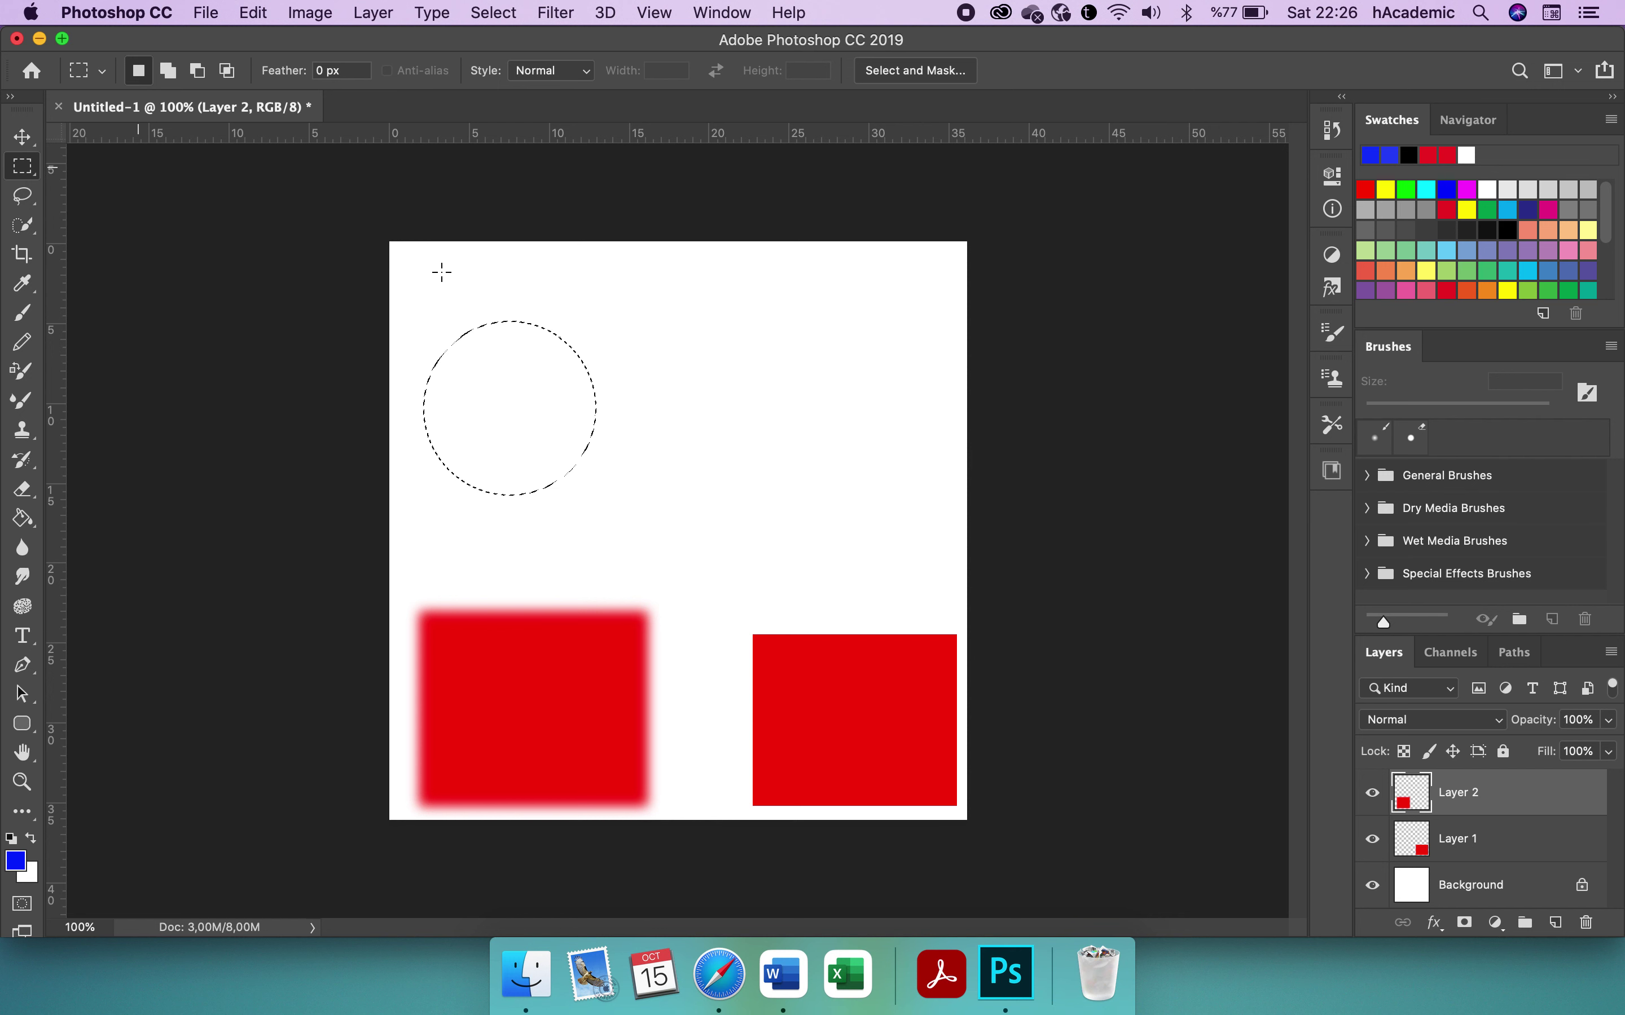
{"action": "left_click_drag", "start_coordinate": [631, 378], "coordinate": [771, 508]}
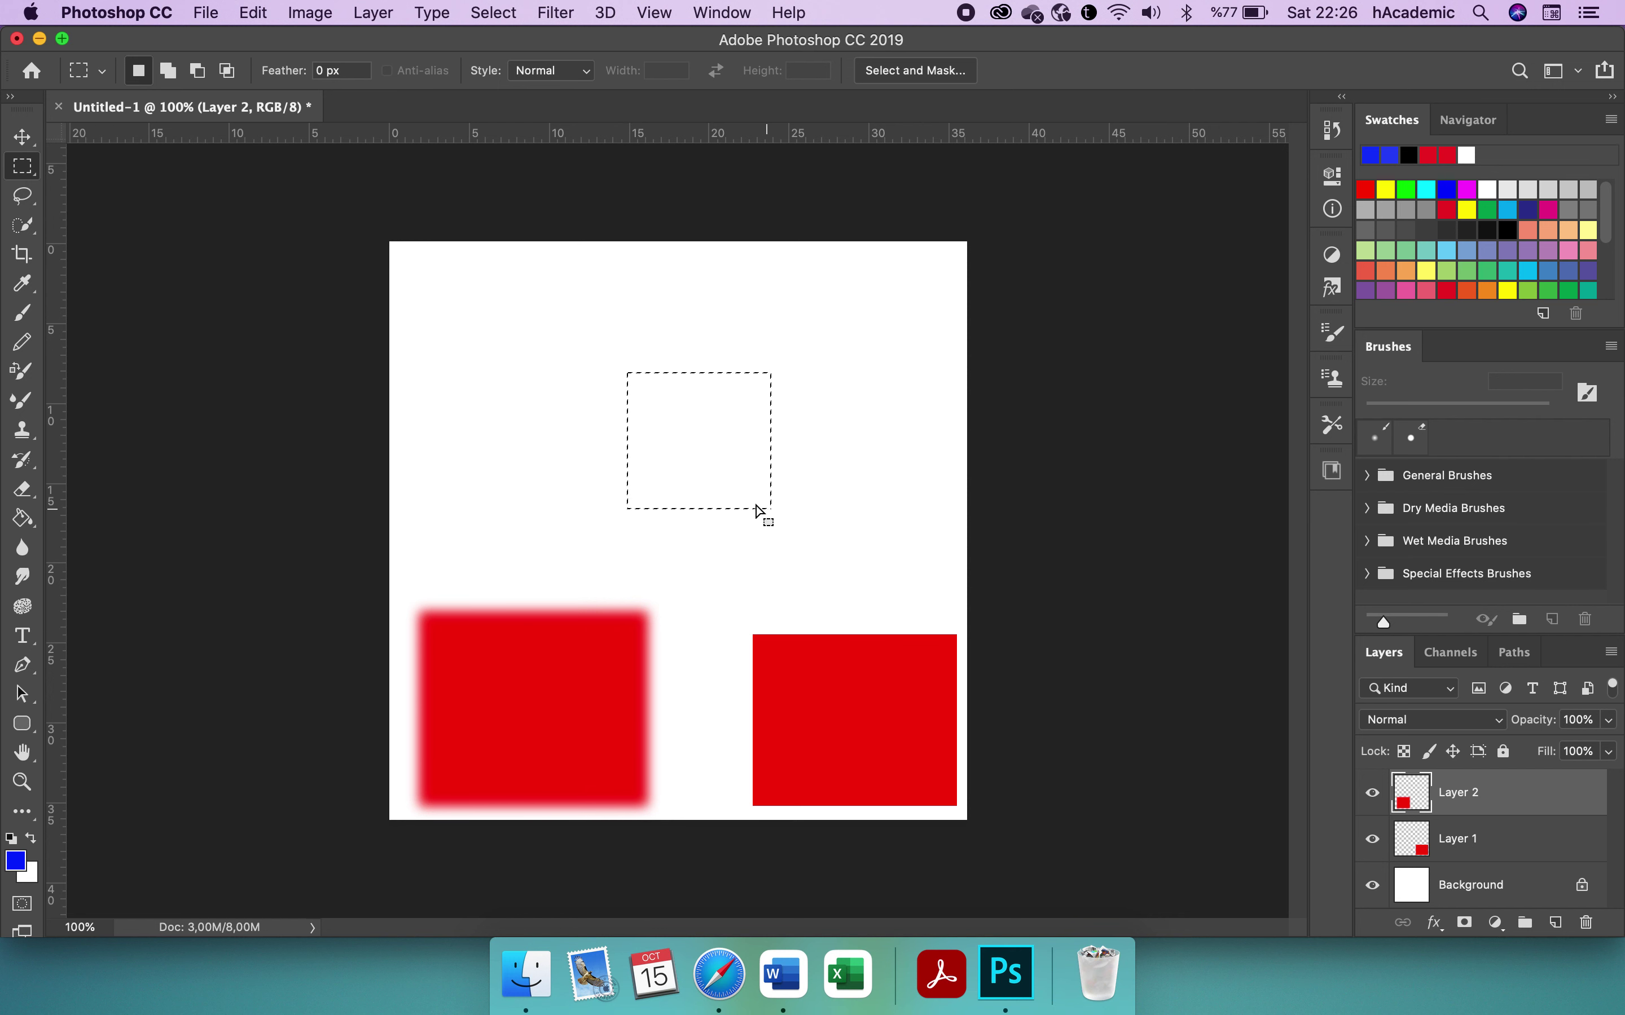